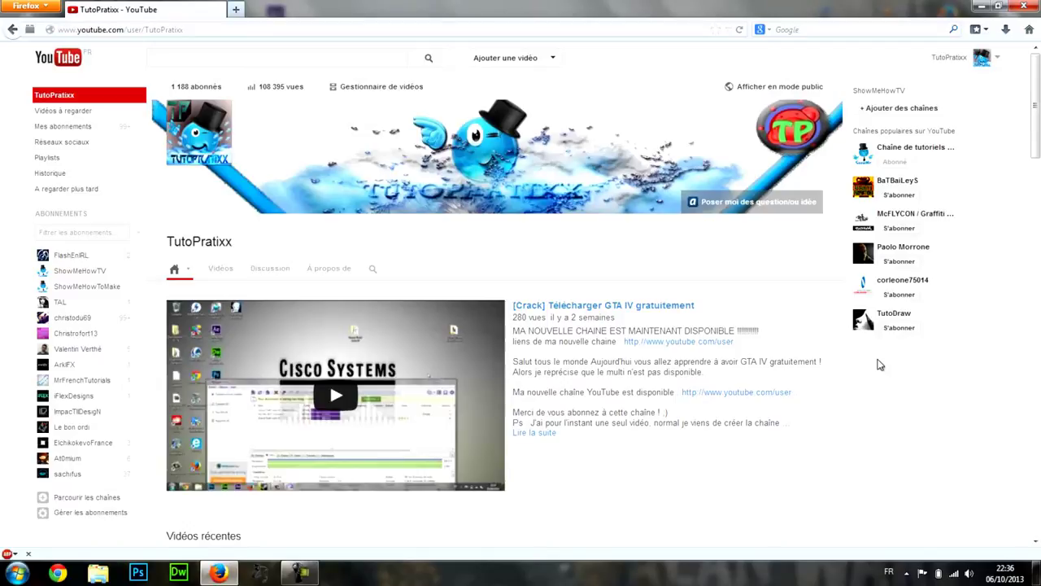
Step: Look over the channel's home page, from the banner and trailer to the video sections
mouse_move(192, 130)
scroll(515, 333, down, 5)
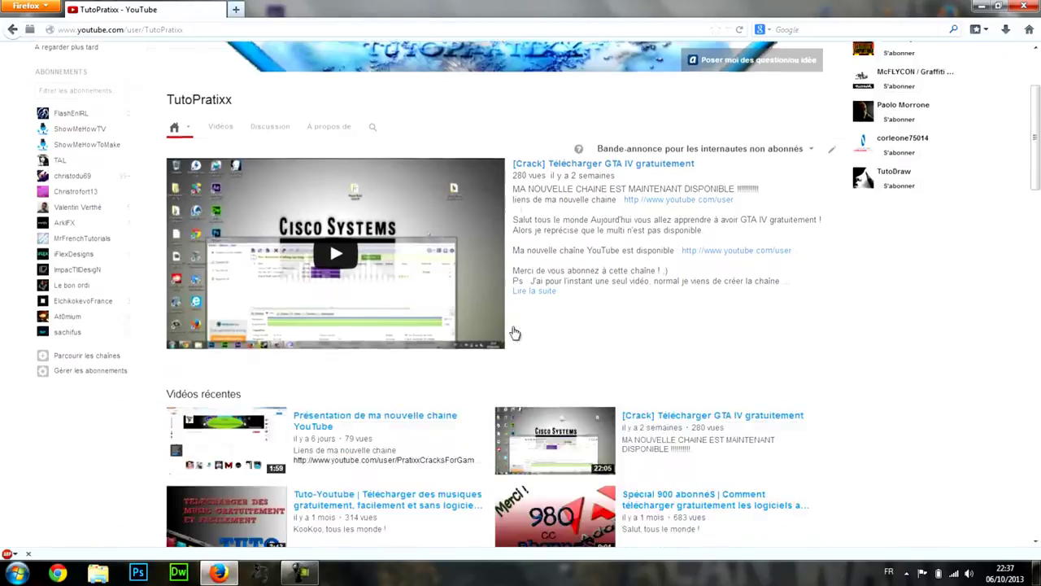
scroll(936, 282, down, 5)
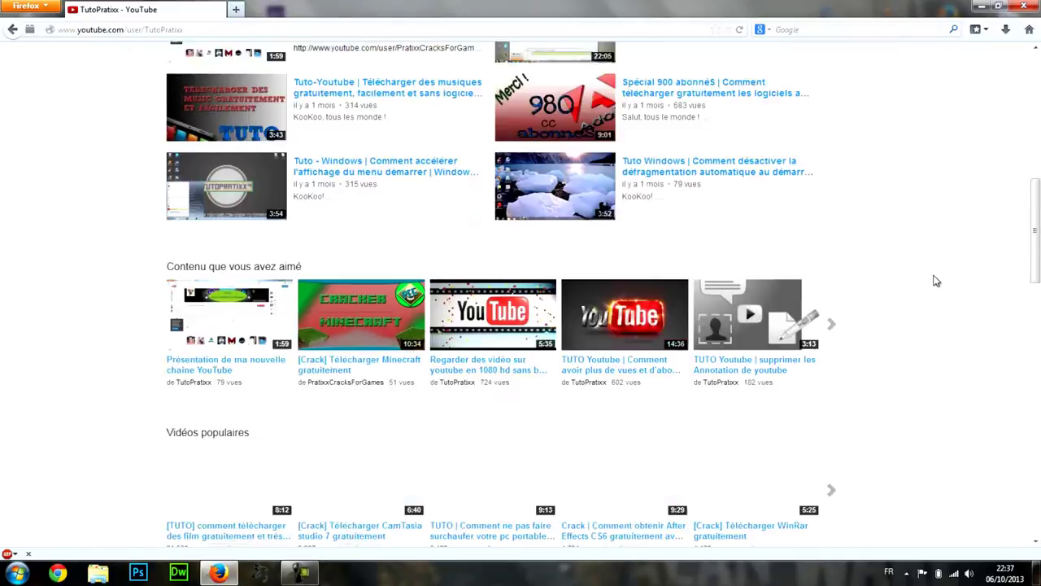
scroll(938, 266, up, 5)
scroll(936, 266, up, 5)
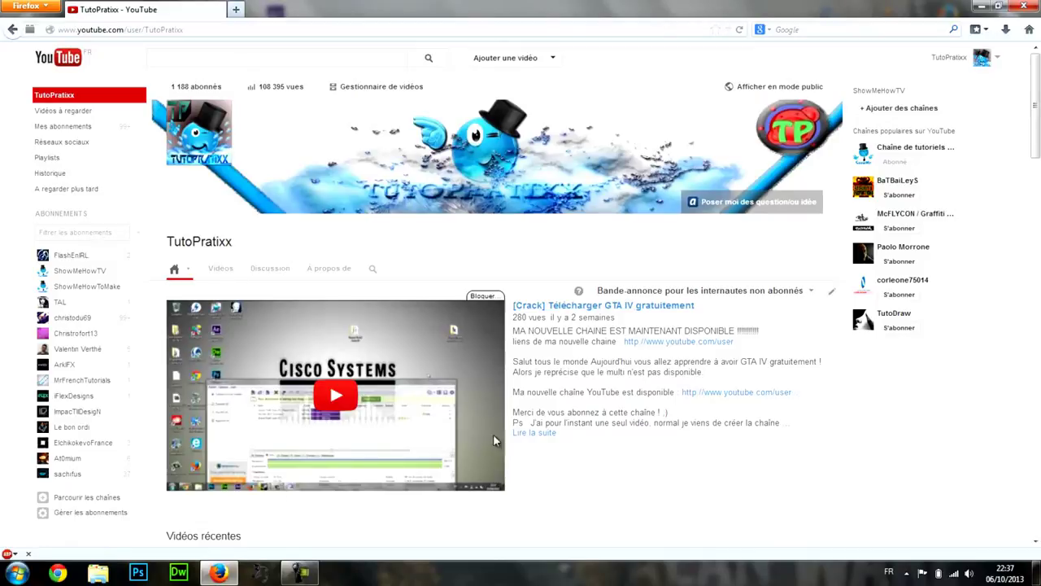
scroll(740, 398, down, 5)
scroll(740, 398, up, 5)
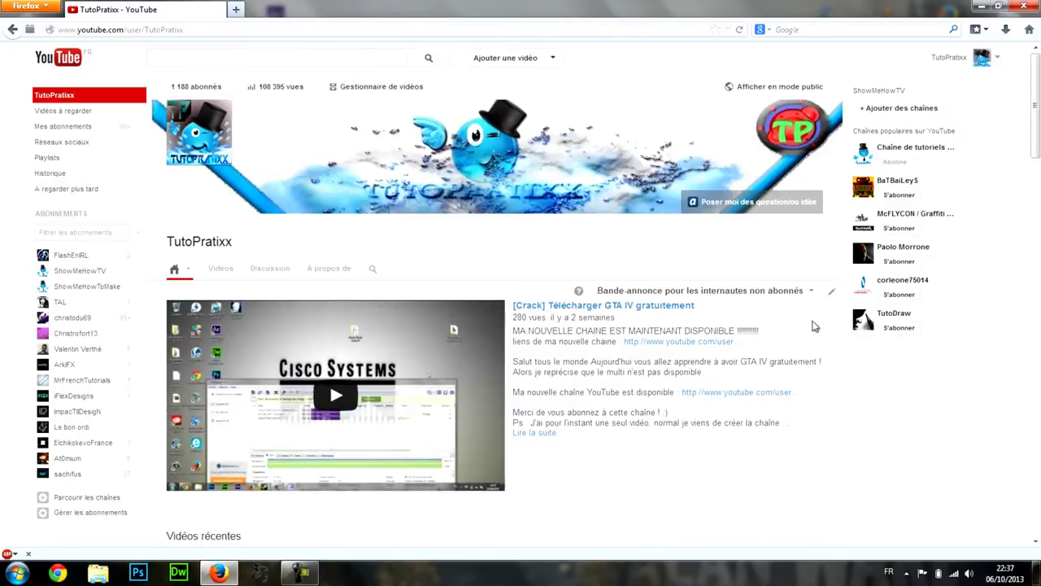
mouse_move(754, 344)
click(832, 295)
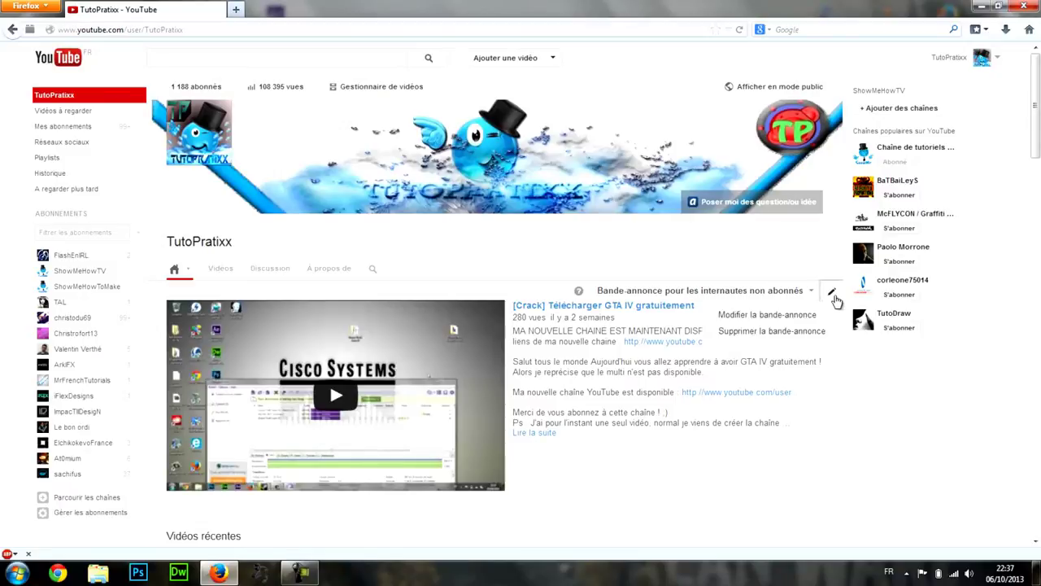
click(830, 289)
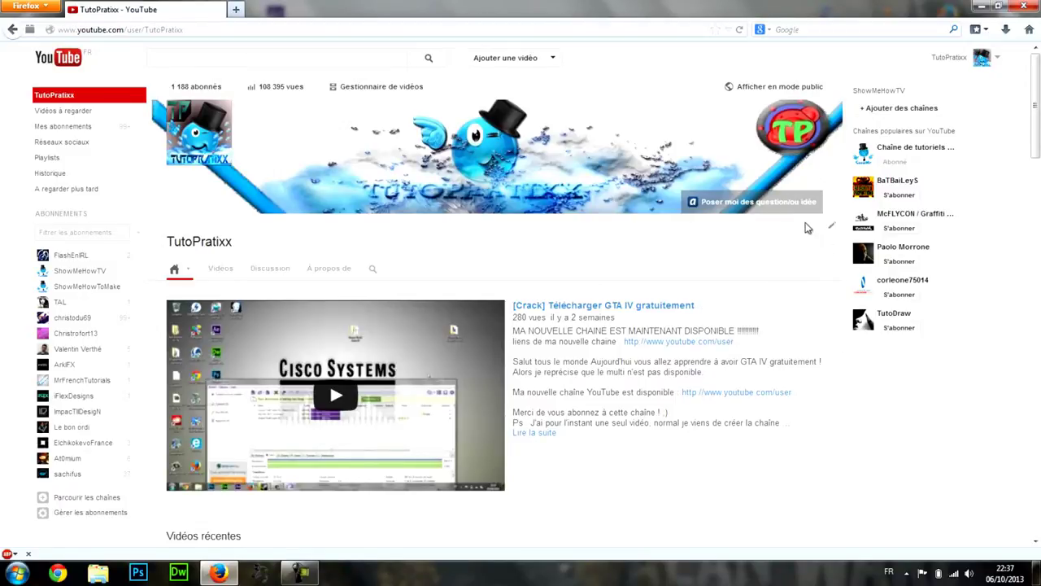
Step: Deactivate the Parcourir view in the channel's navigation settings and save
click(830, 226)
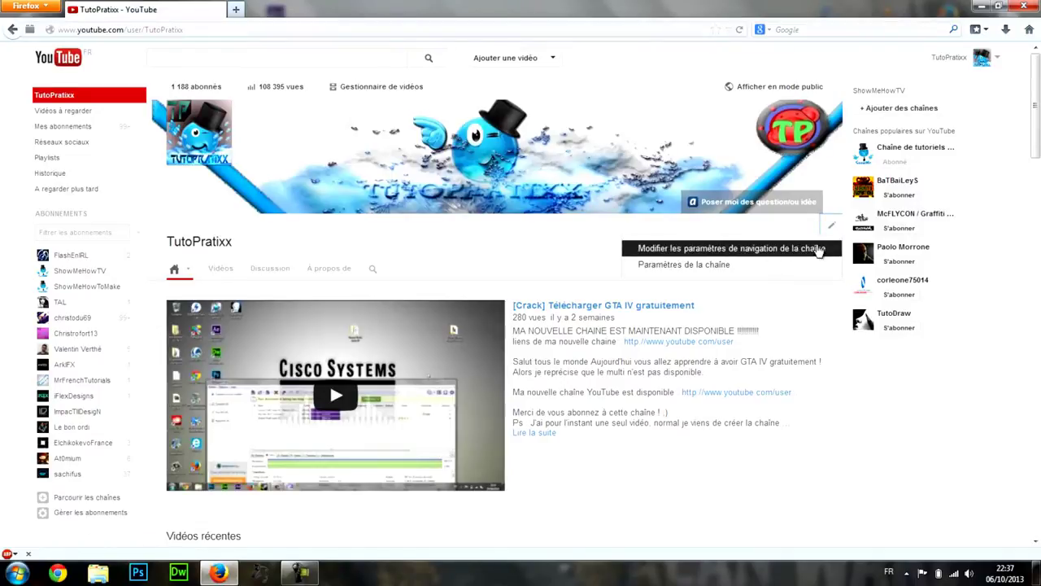
click(732, 248)
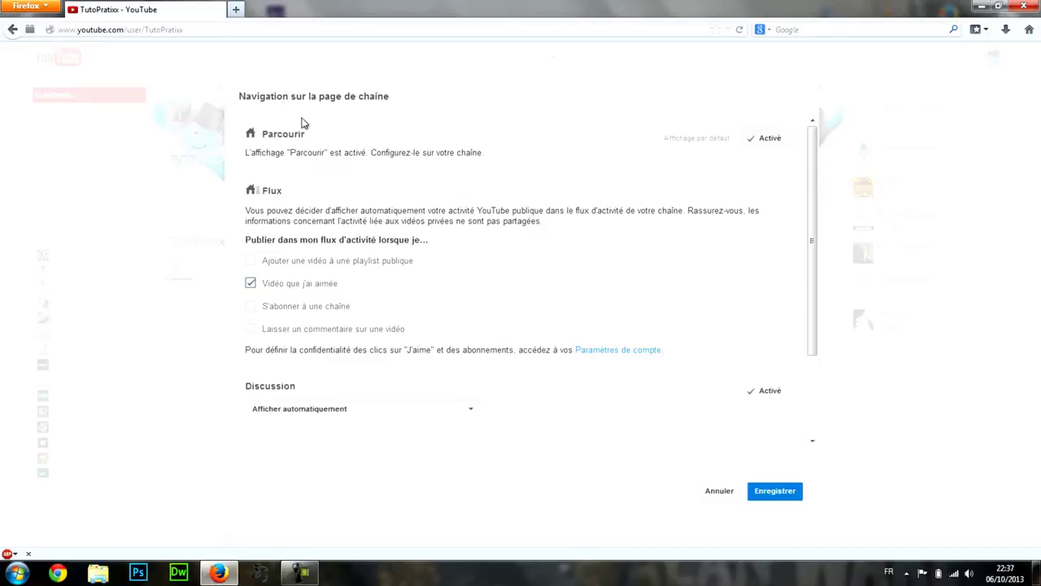
click(777, 144)
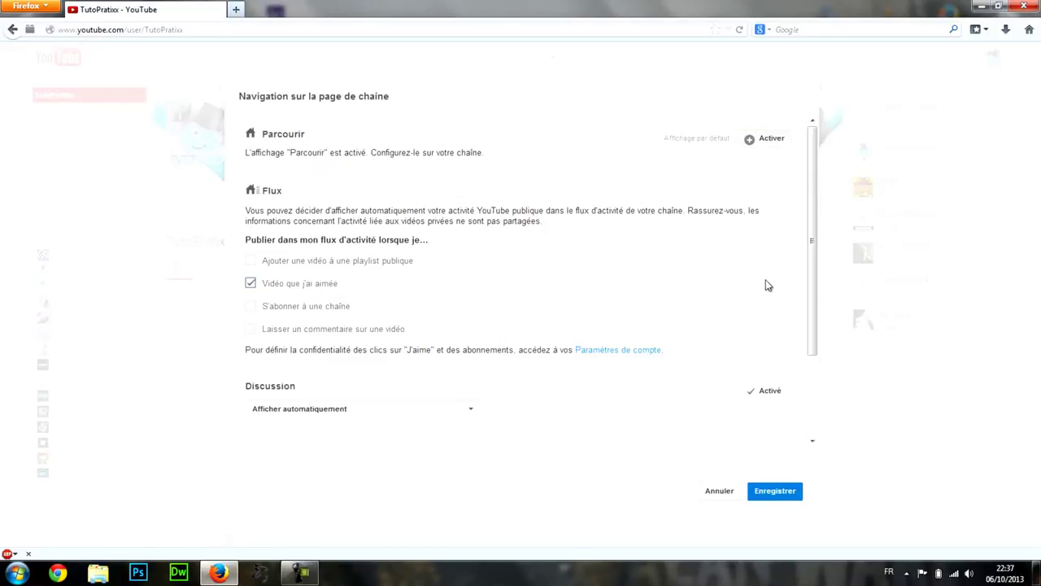
click(784, 491)
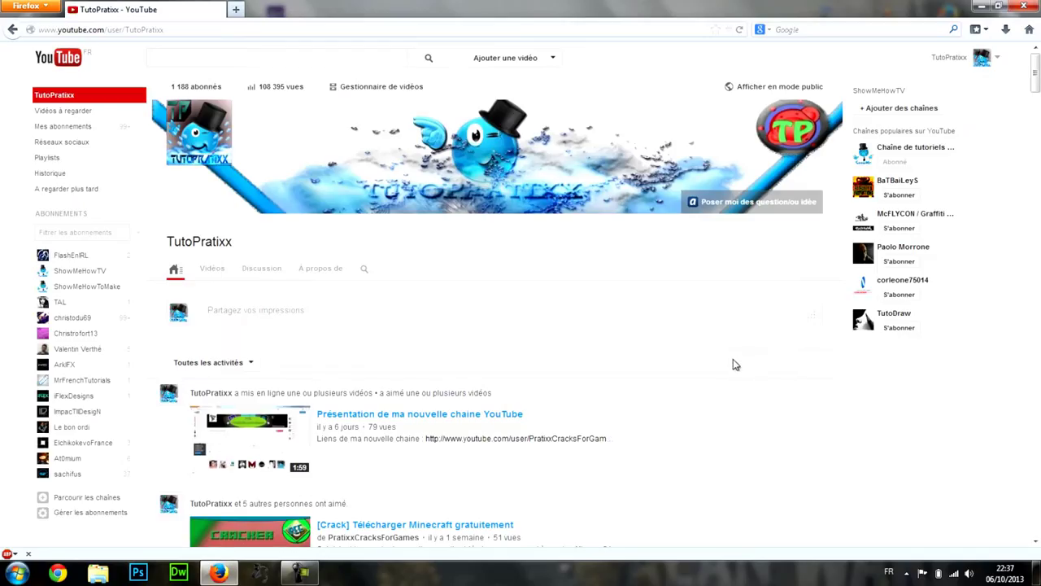
Step: Check the channel page's activity feed and activate the Parcourir view in the channel's navigation settings
scroll(454, 295, down, 5)
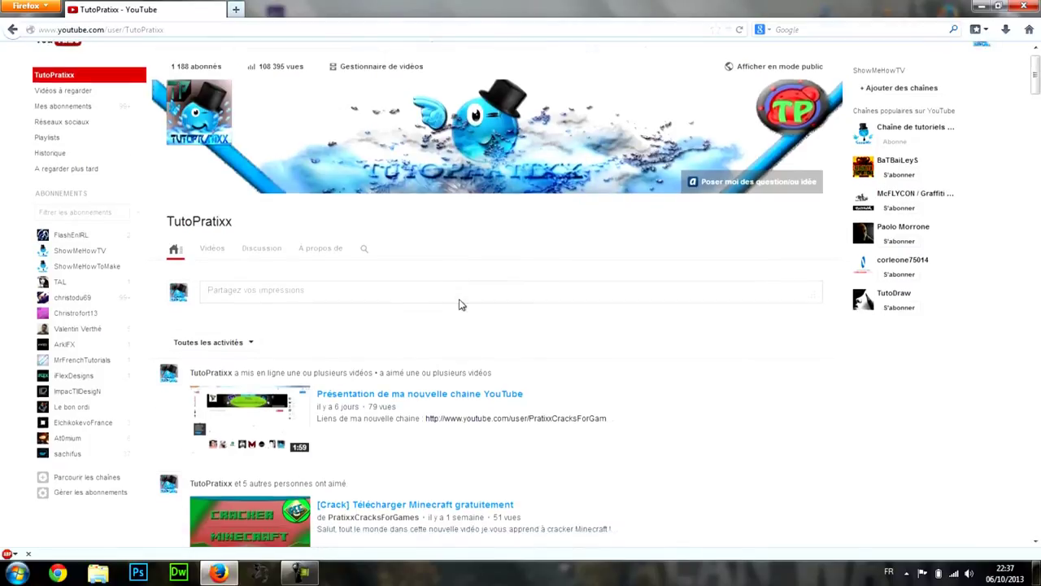
scroll(454, 291, down, 5)
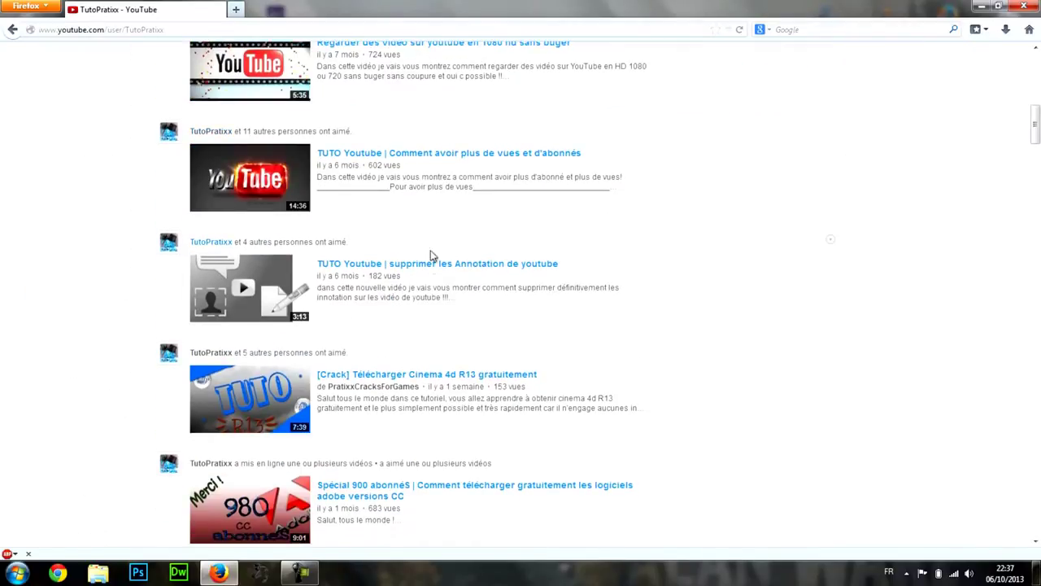
scroll(431, 248, up, 2)
scroll(431, 243, up, 7)
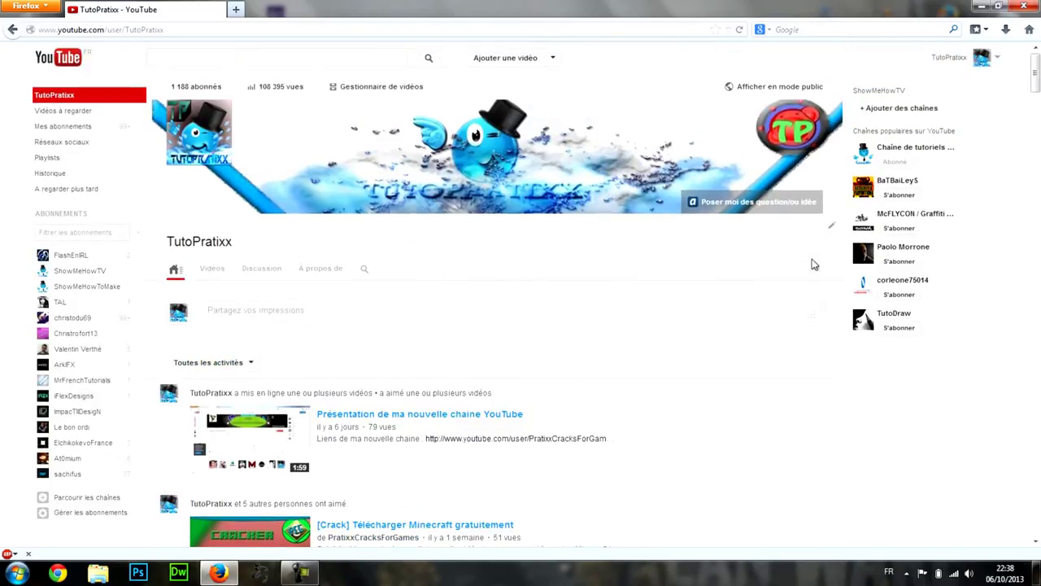
click(831, 227)
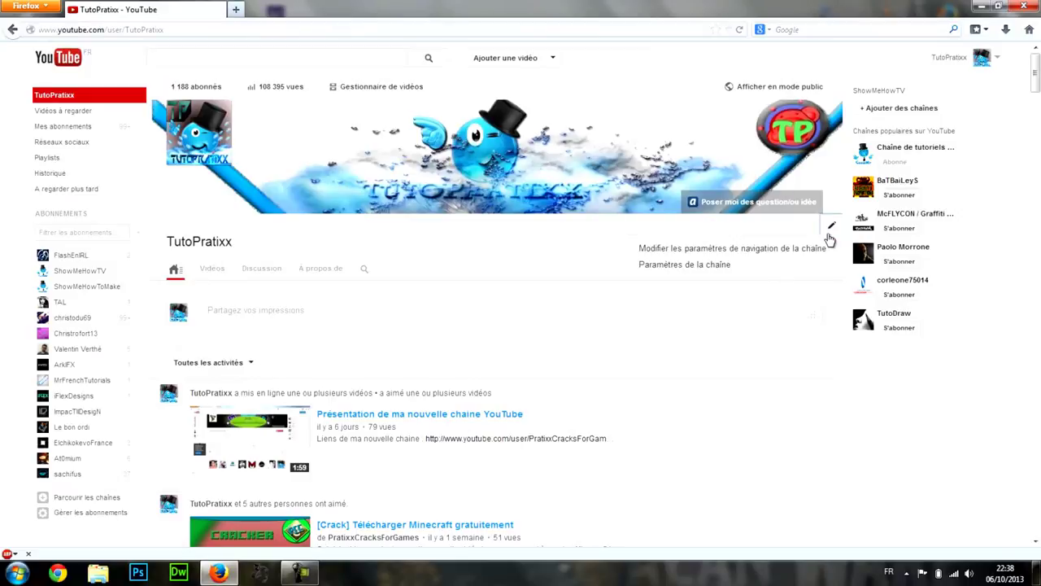
click(781, 250)
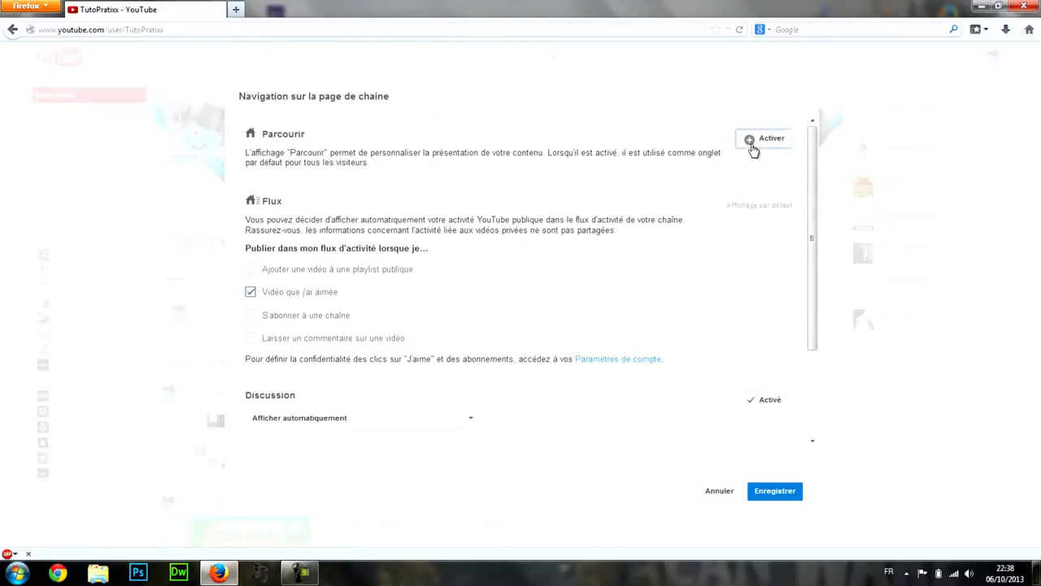
click(753, 146)
Step: Have the activity feed publish liked videos, channel subscriptions and comments left on videos
click(251, 292)
click(253, 316)
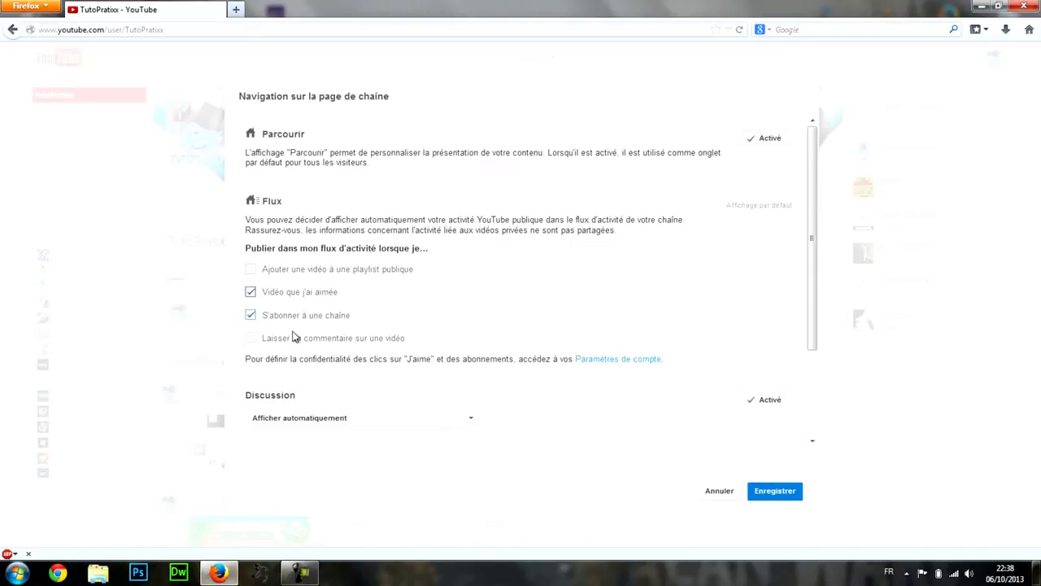
click(253, 339)
Step: Set Discussion comments to Afficher automatiquement and save the channel navigation settings
click(429, 424)
click(431, 422)
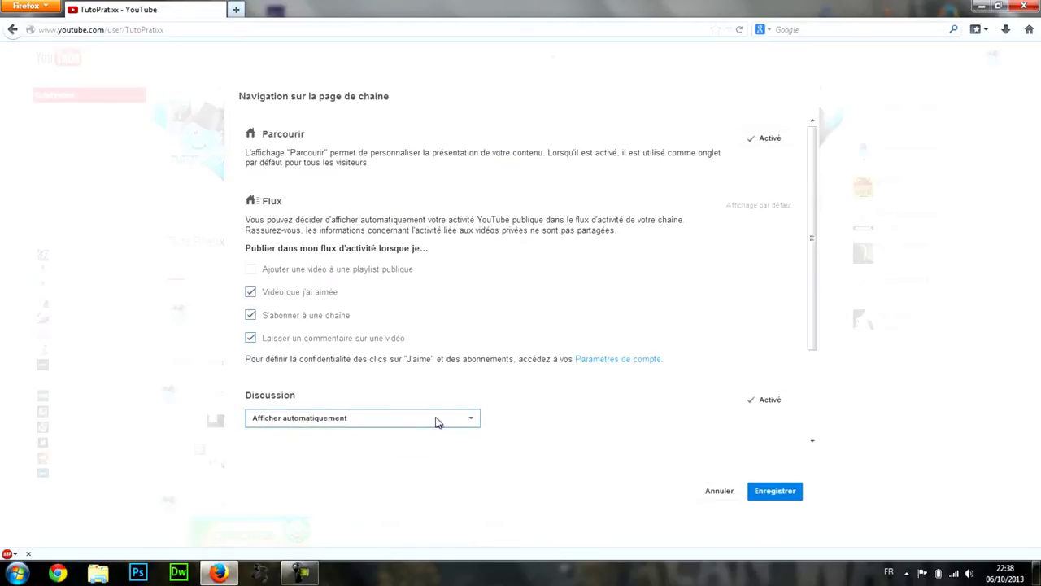
click(436, 422)
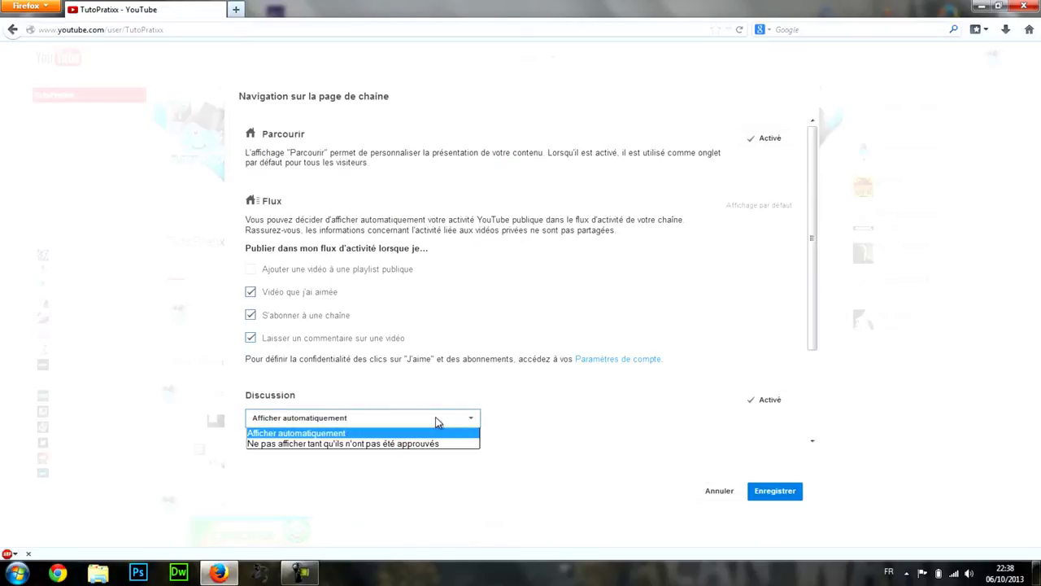
click(317, 435)
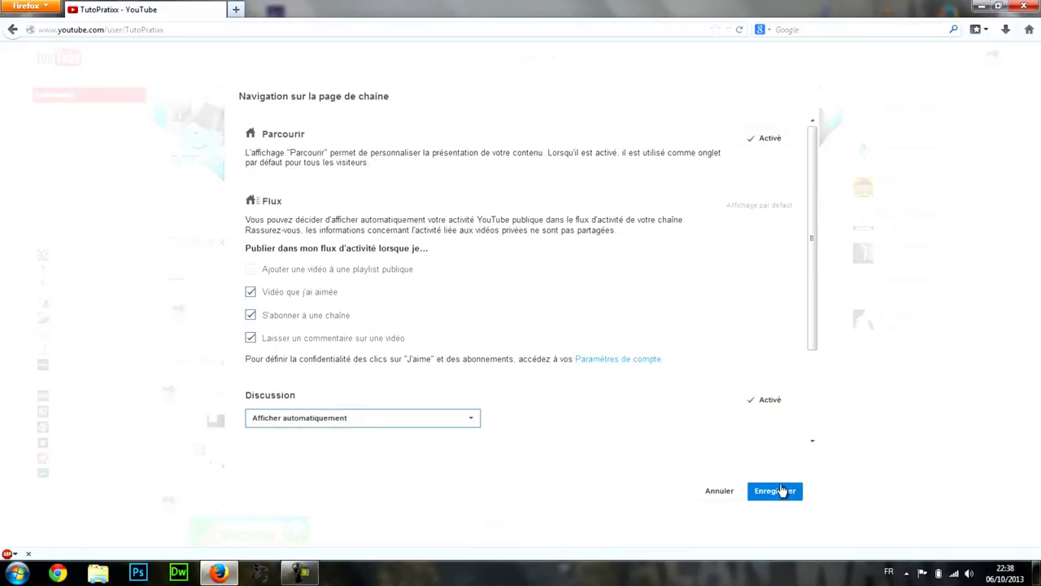
click(780, 491)
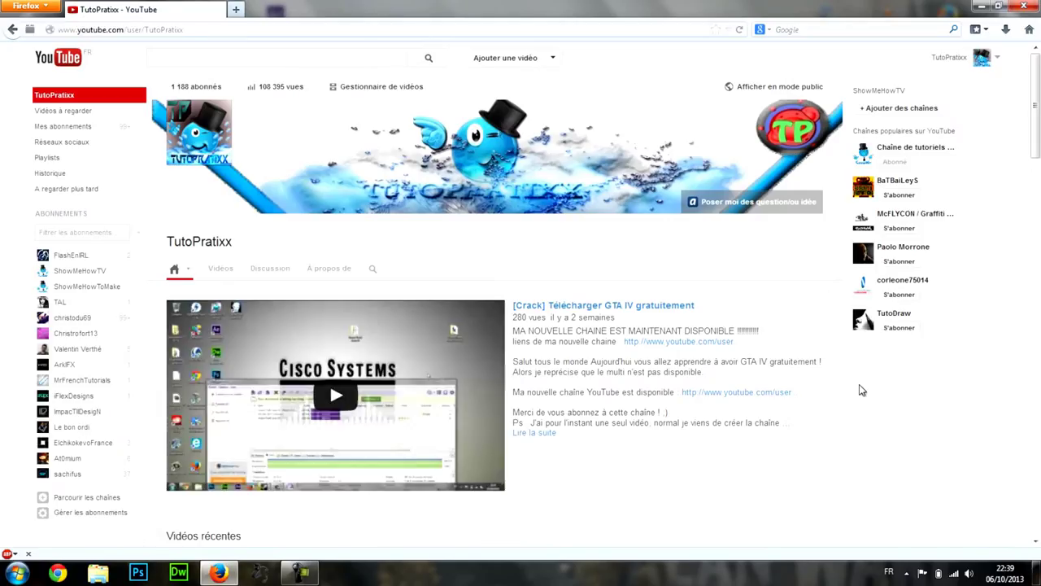
Step: Review all video sections on the channel's home page down to the option for adding a section
scroll(1038, 158, down, 7)
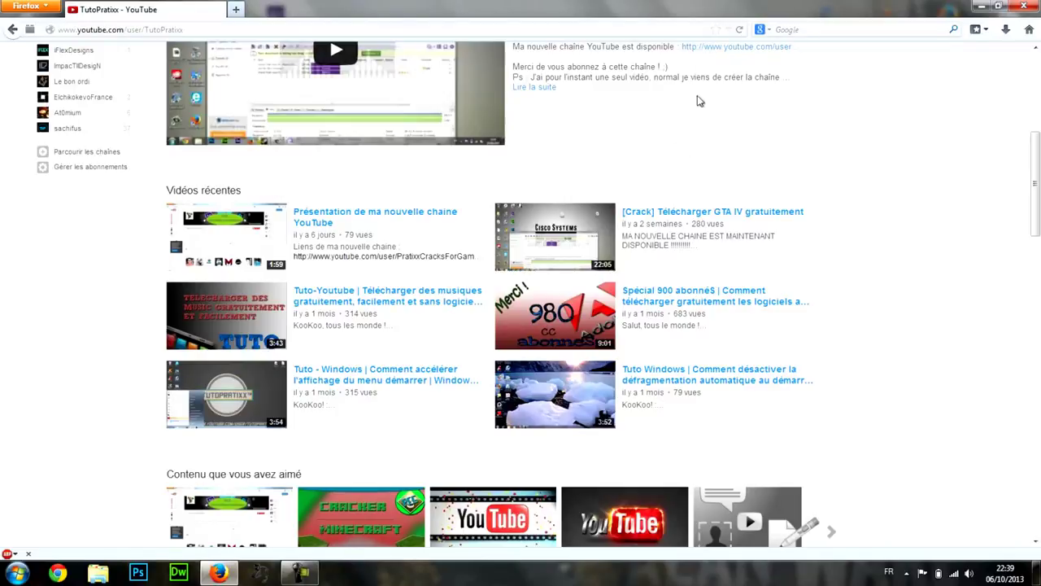
scroll(642, 301, down, 12)
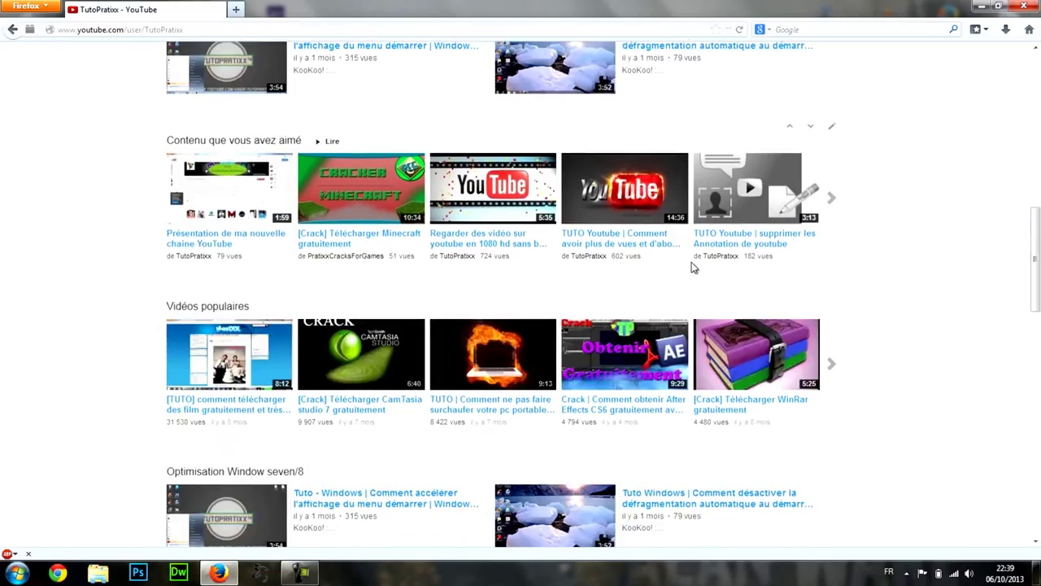
scroll(694, 263, down, 5)
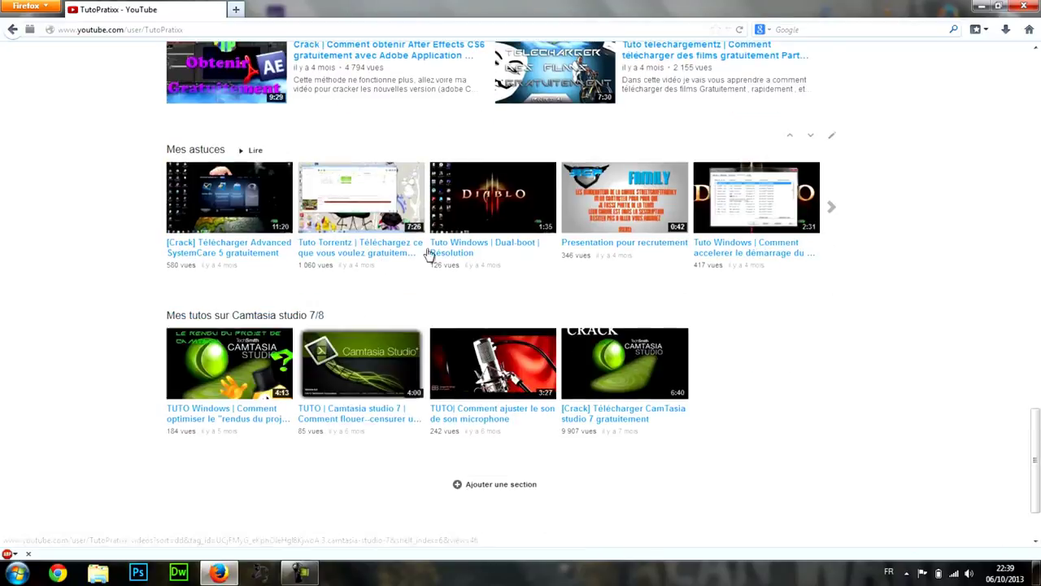
scroll(601, 301, up, 3)
scroll(606, 290, up, 10)
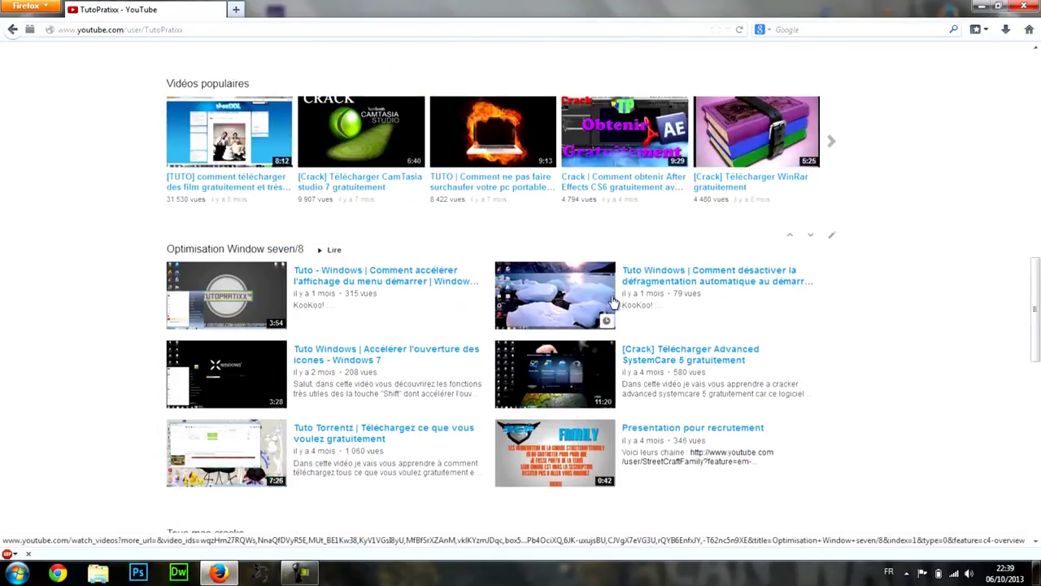
scroll(674, 290, up, 6)
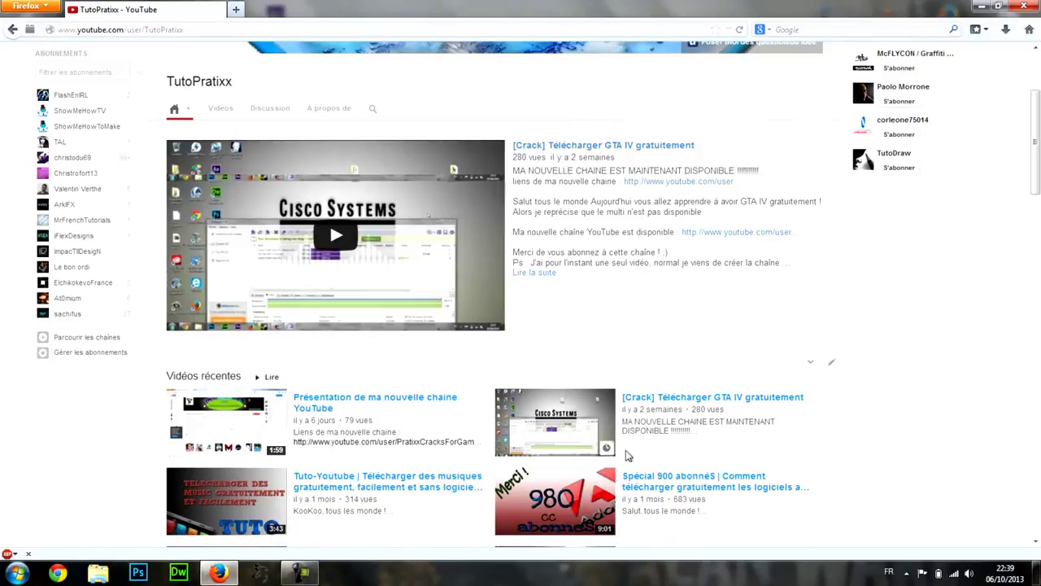
scroll(674, 291, down, 5)
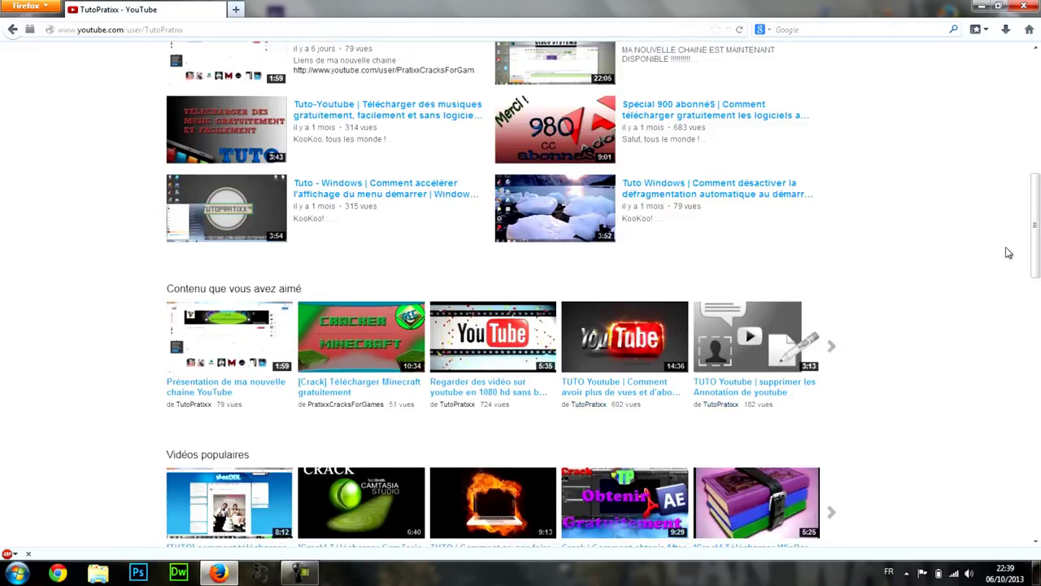
Step: Move the Vidéos récentes section below Contenu que vous avez aimé, check the order, and restore the original arrangement
scroll(874, 203, up, 3)
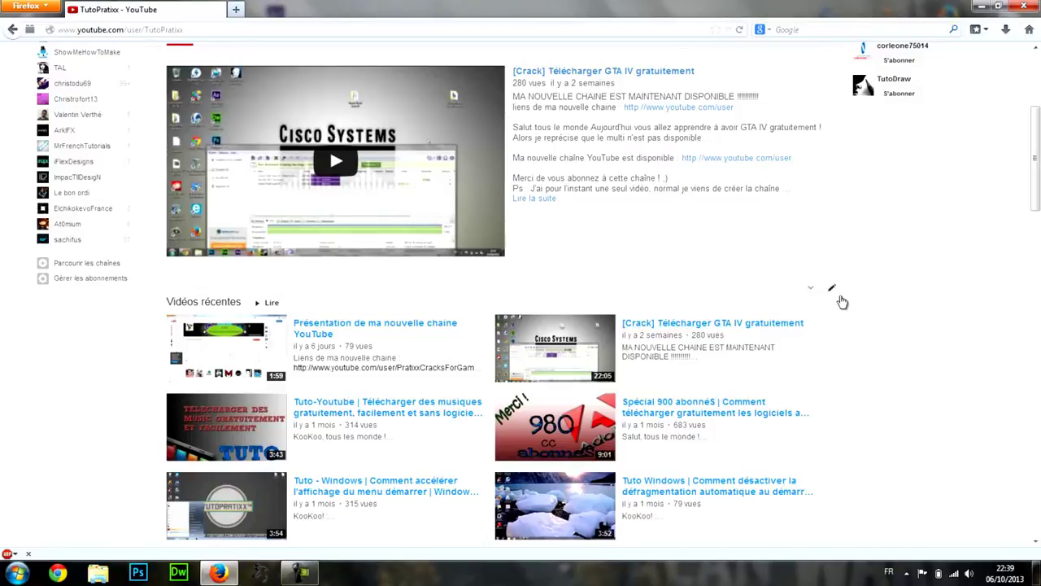
click(814, 290)
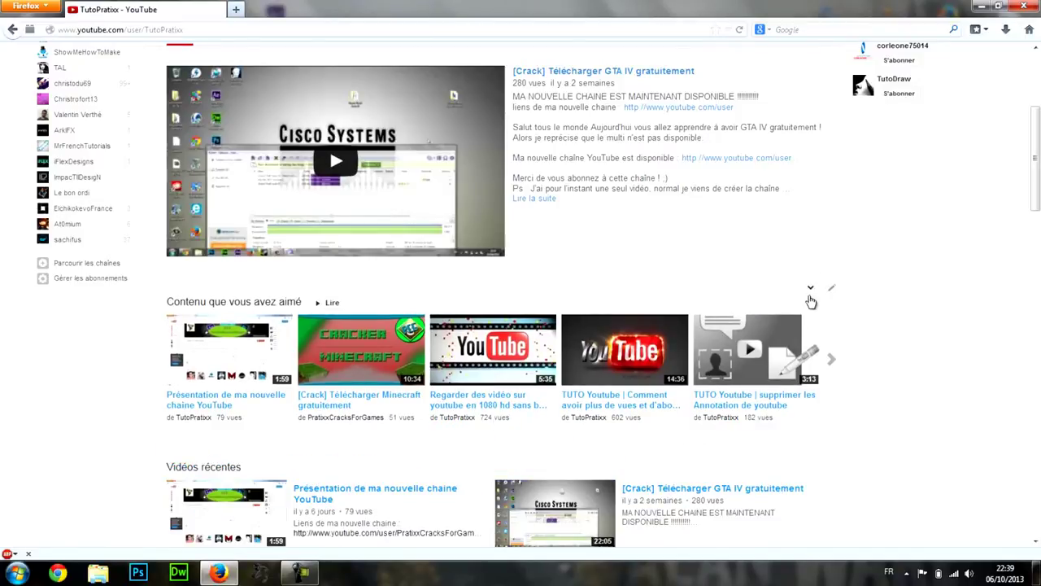
scroll(811, 301, down, 8)
scroll(811, 301, up, 8)
scroll(813, 299, down, 1)
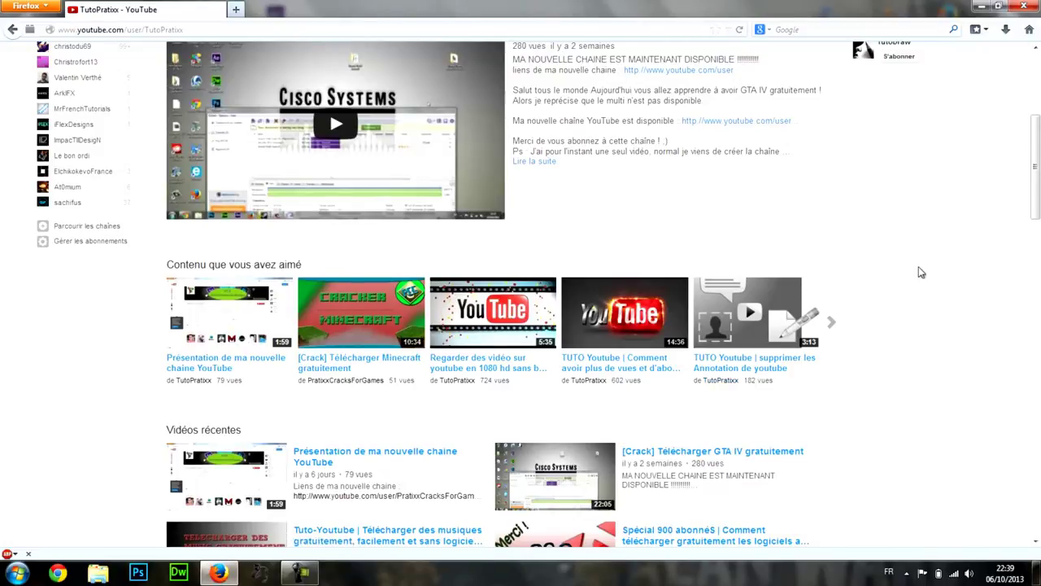
scroll(918, 268, down, 1)
scroll(915, 270, up, 3)
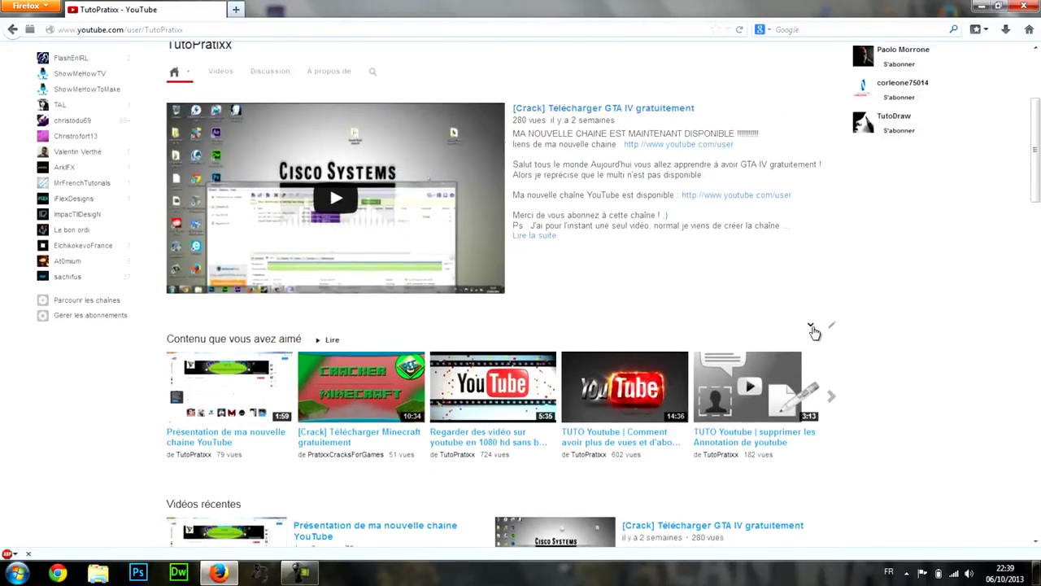
click(811, 328)
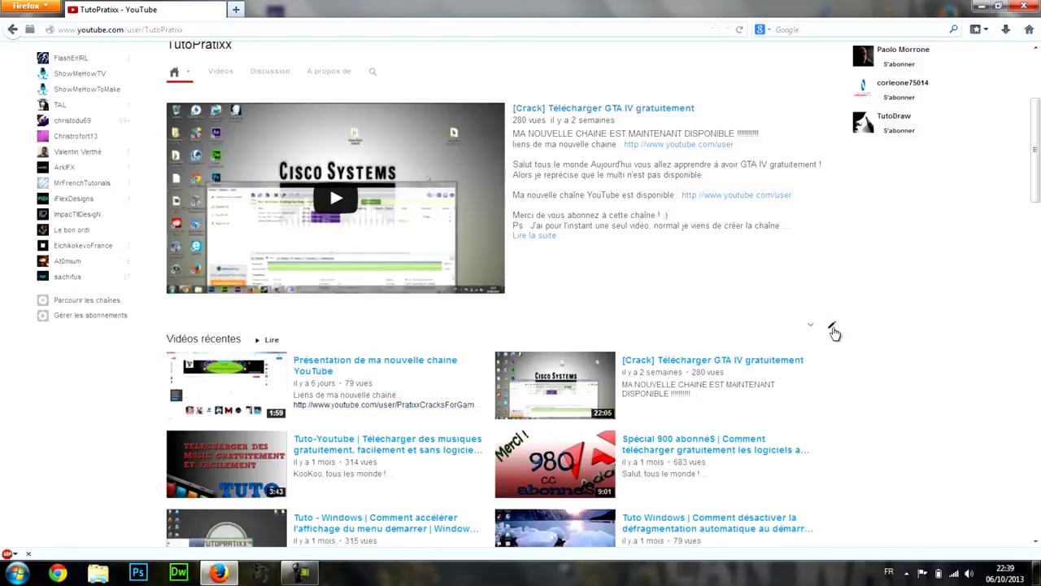
Step: Edit the Vidéos récentes section, try the Ligne horizontale layout and compare its preview with the sections below
click(831, 329)
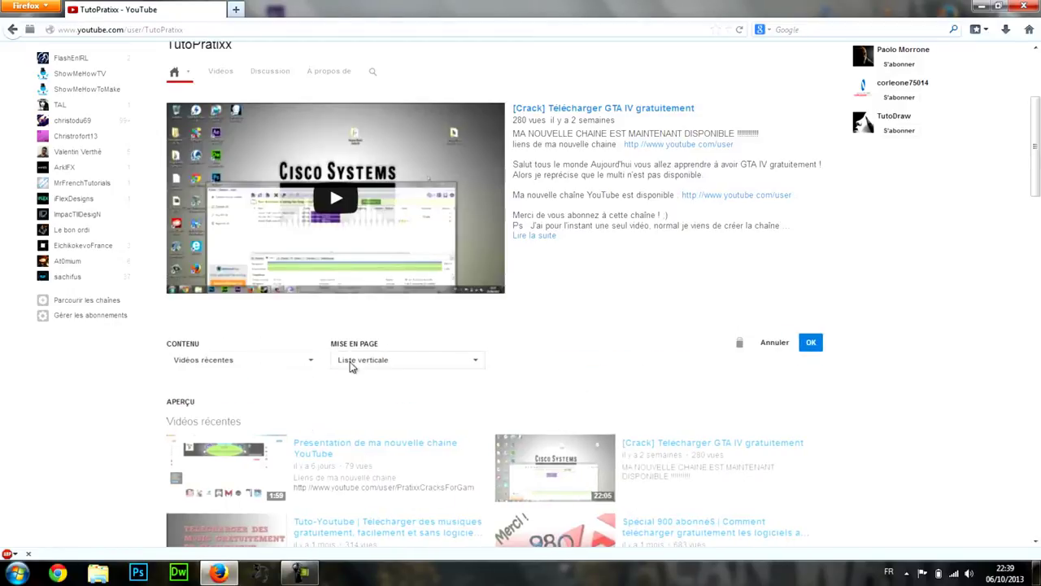
click(404, 365)
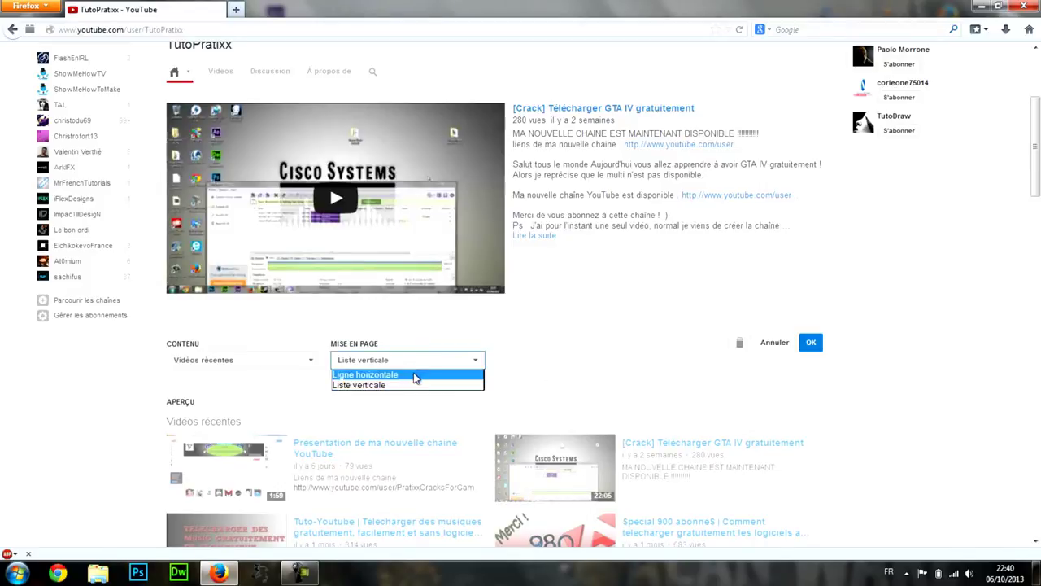
click(415, 374)
click(437, 365)
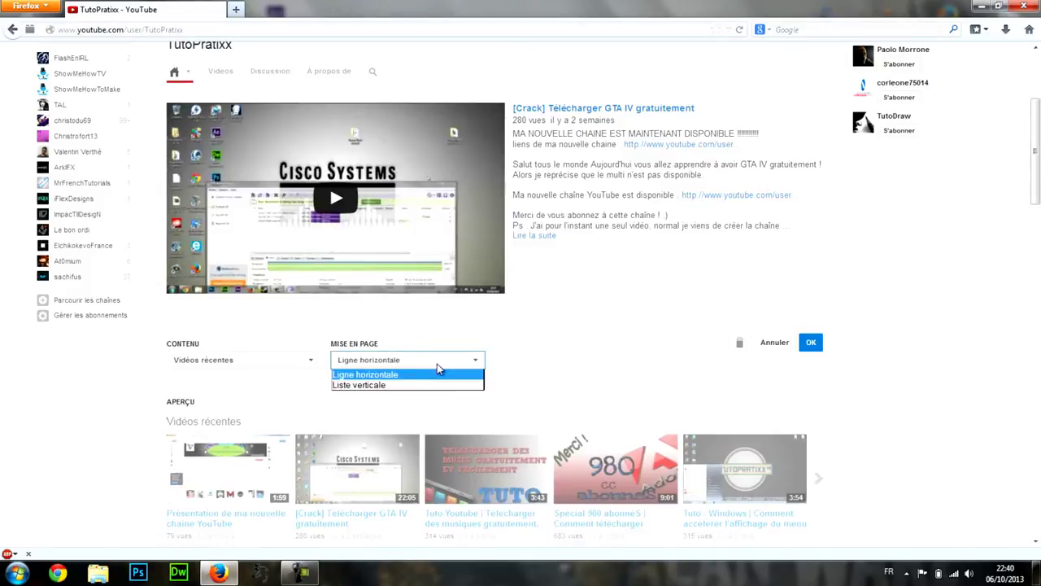
click(437, 372)
scroll(572, 365, down, 3)
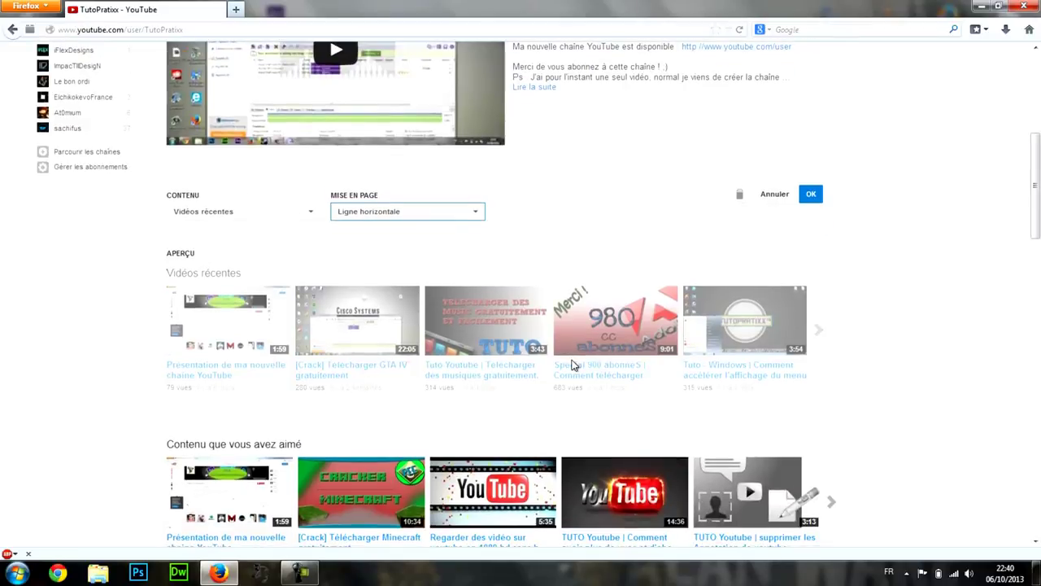
scroll(571, 365, down, 10)
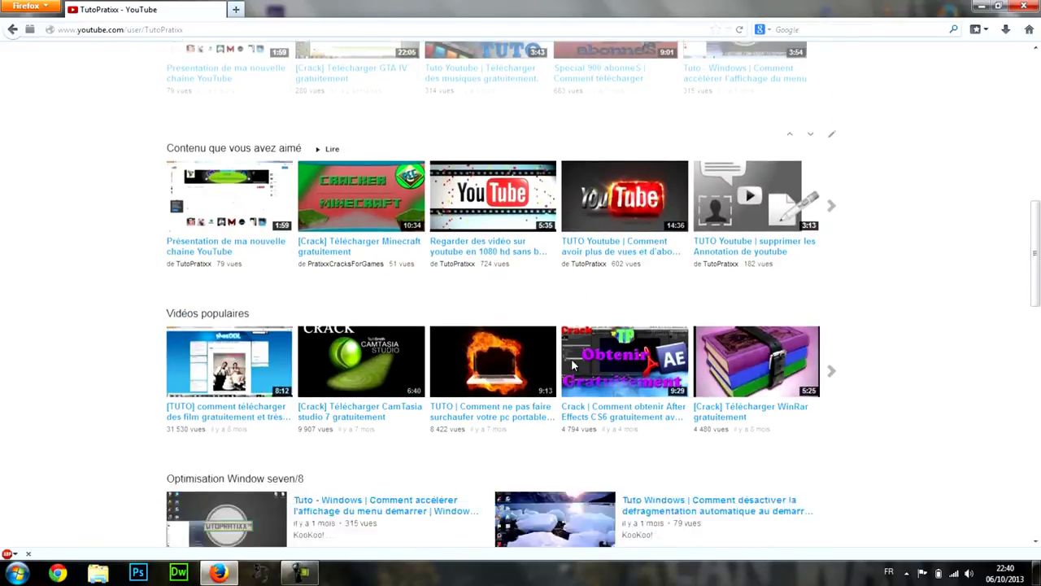
scroll(572, 365, up, 8)
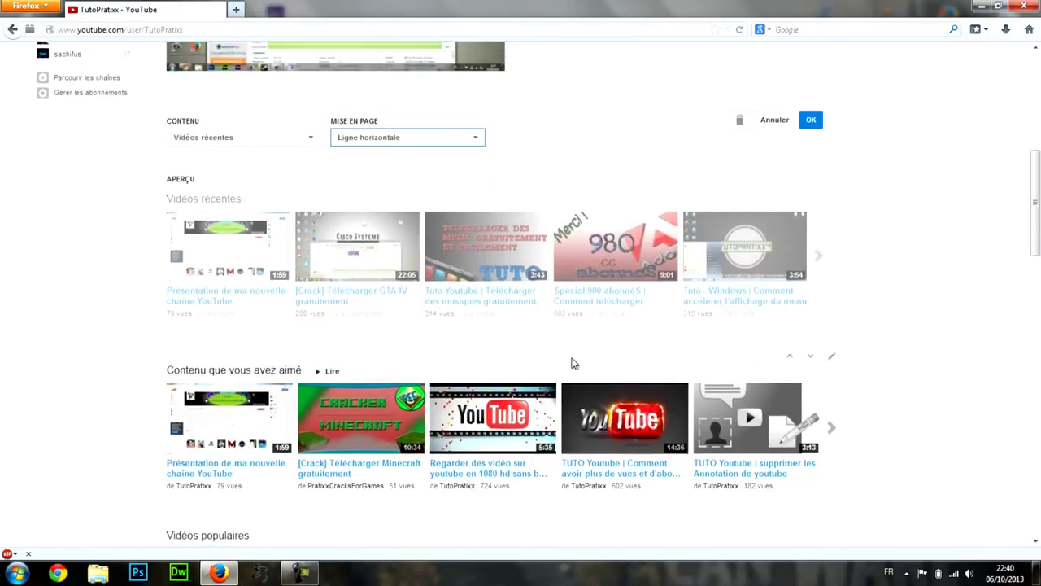
scroll(572, 365, down, 3)
scroll(571, 363, up, 3)
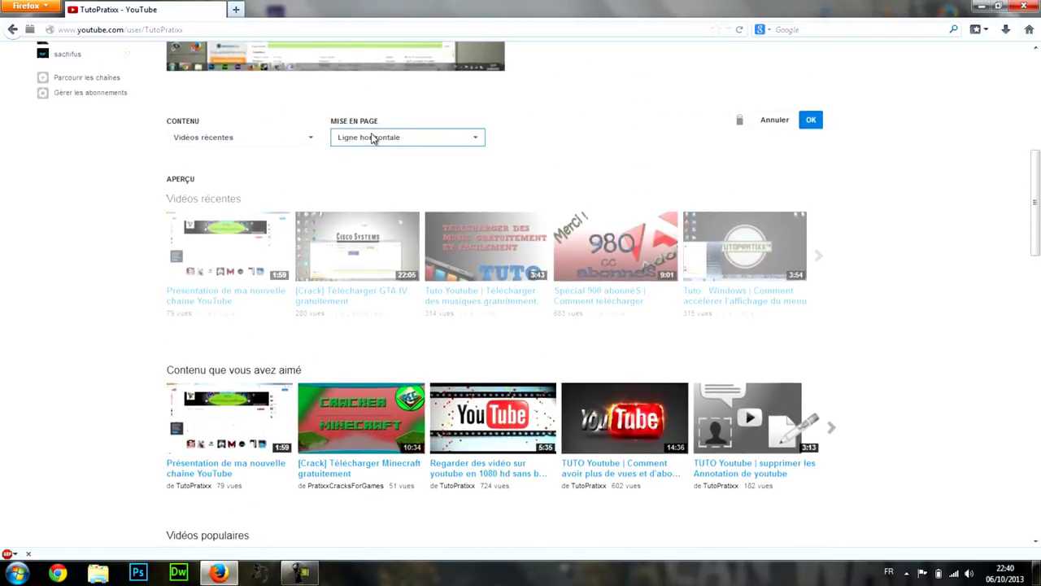
Step: Return the Vidéos récentes section's layout to Liste verticale
click(301, 138)
click(299, 137)
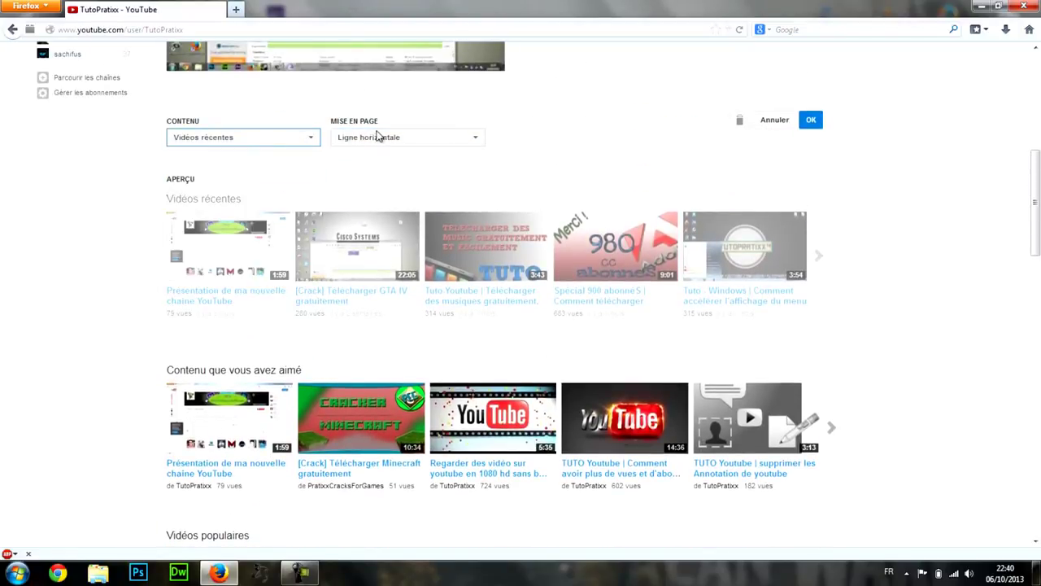
click(380, 137)
click(382, 162)
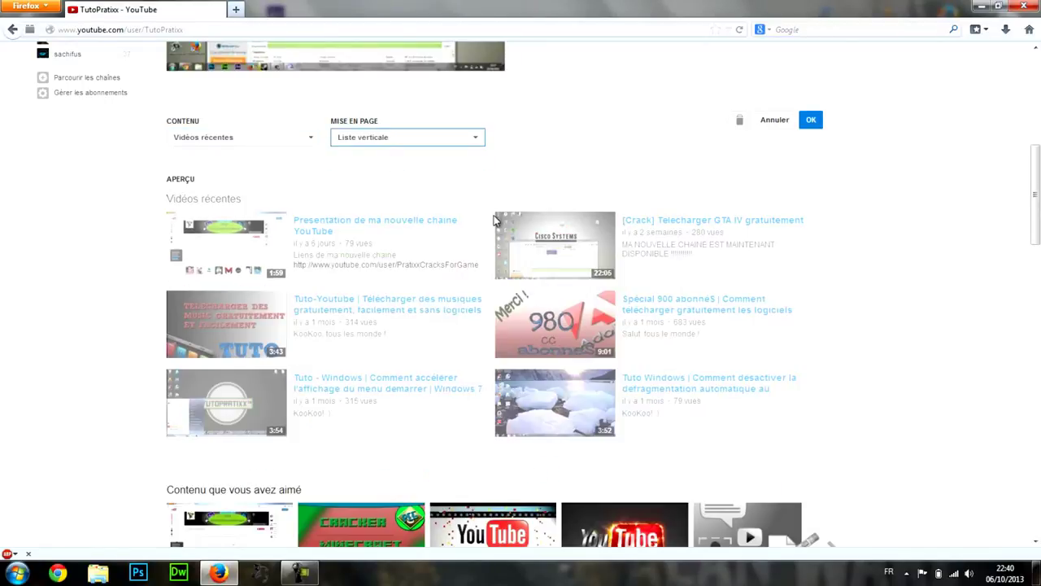
Step: Try Actuellement en direct as the section's content, switch back to Vidéos récentes and save the section
click(247, 138)
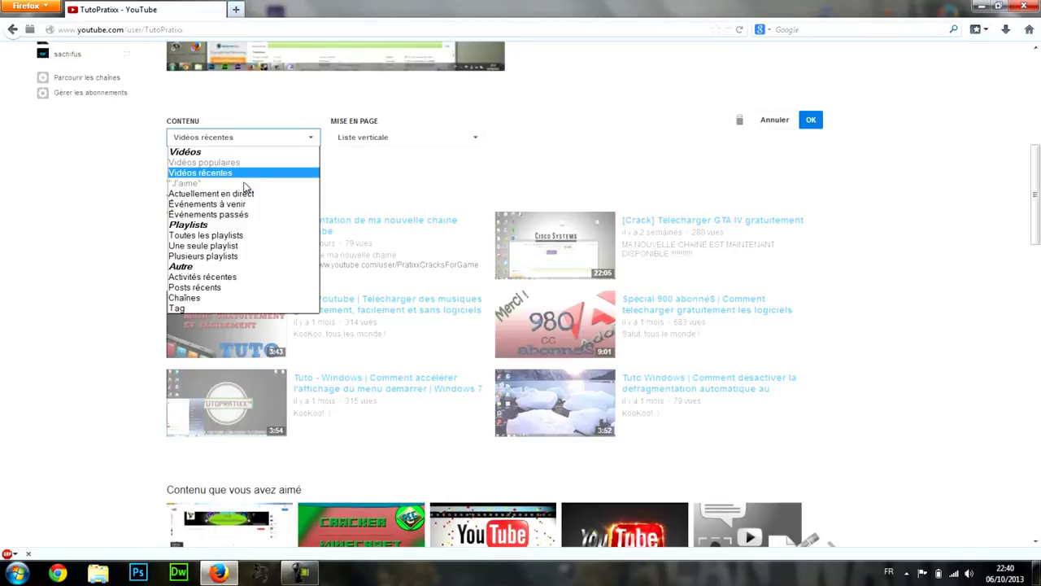
click(269, 197)
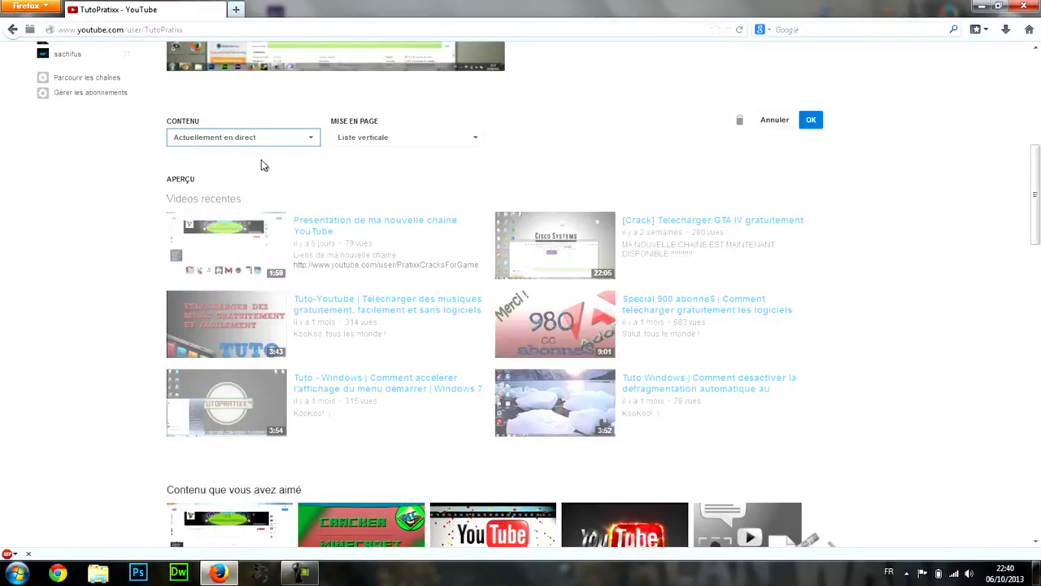
click(263, 138)
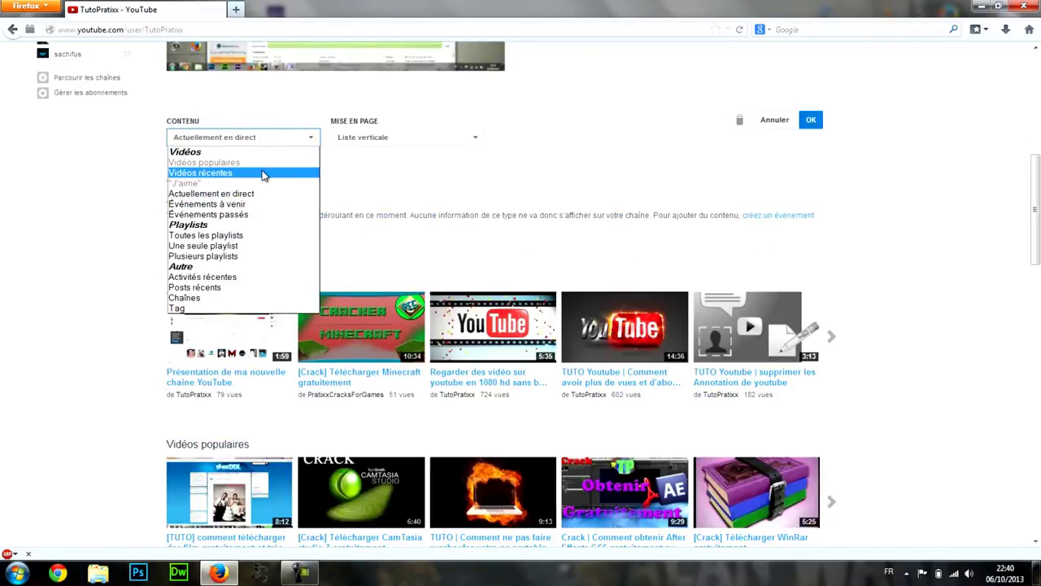
click(262, 173)
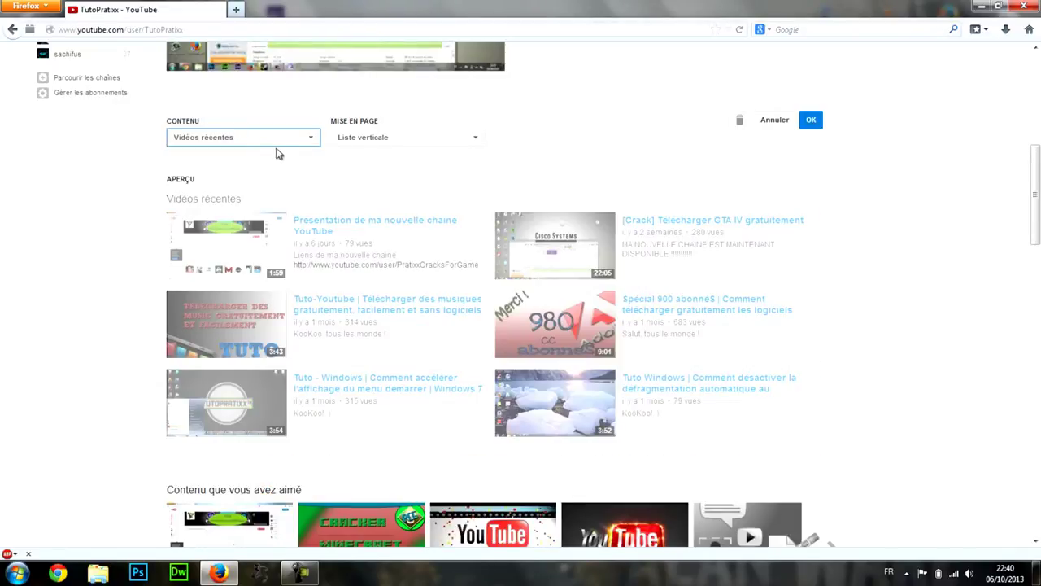
click(813, 121)
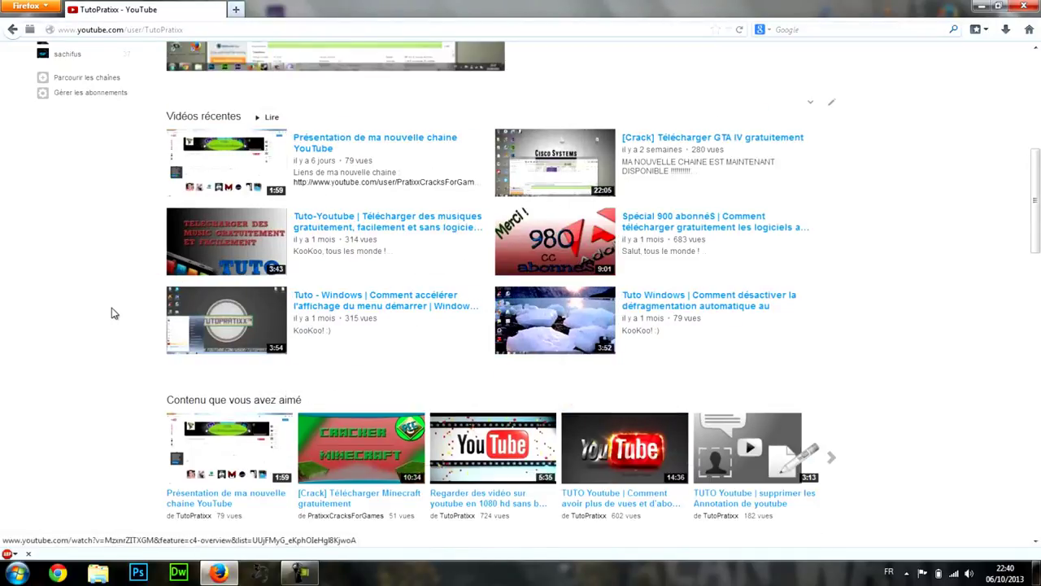
Step: Browse the further videos in the Contenu que vous avez aimé section
scroll(112, 305, down, 6)
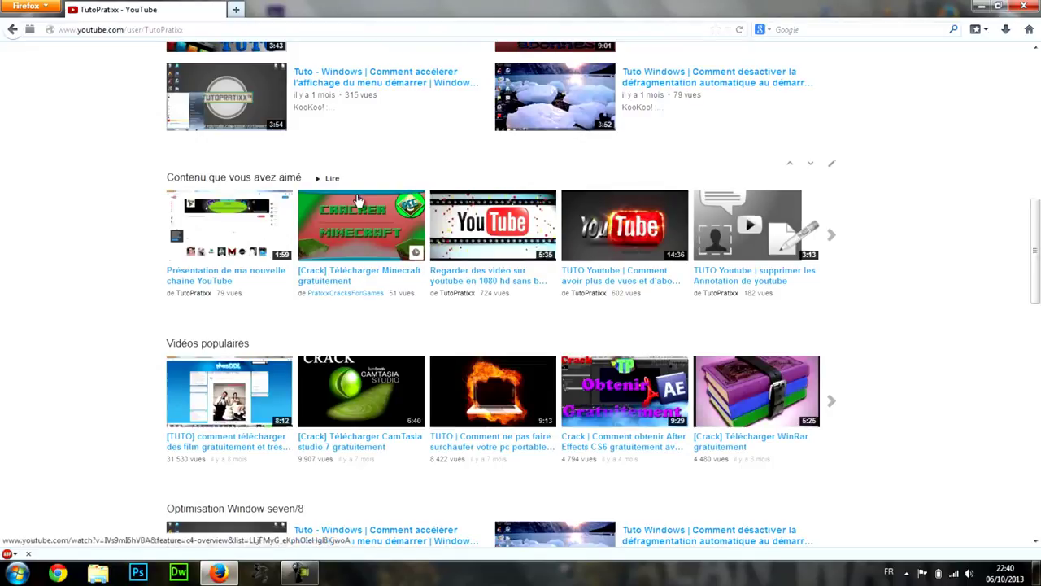
mouse_move(831, 177)
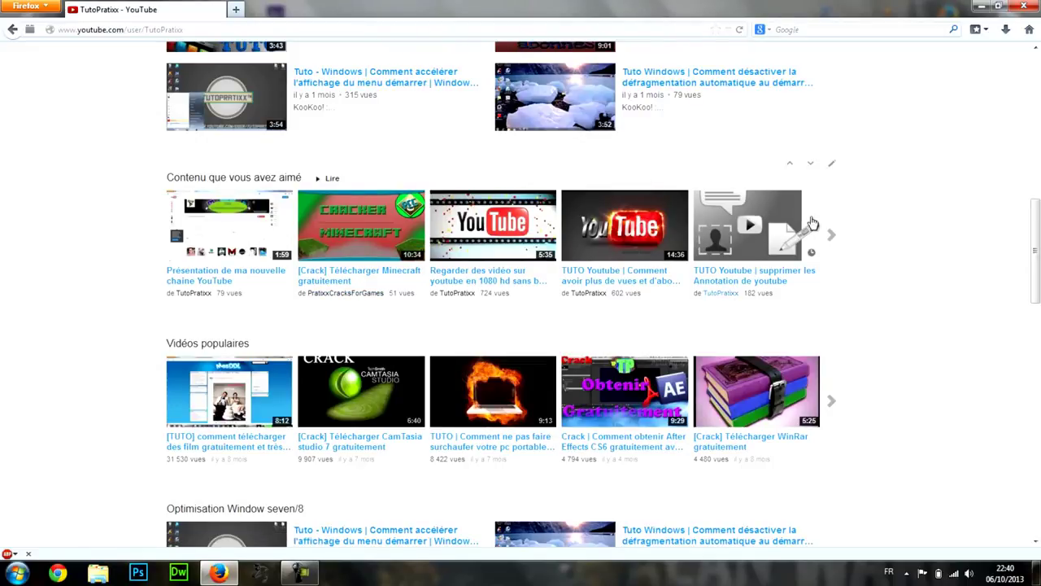
click(831, 235)
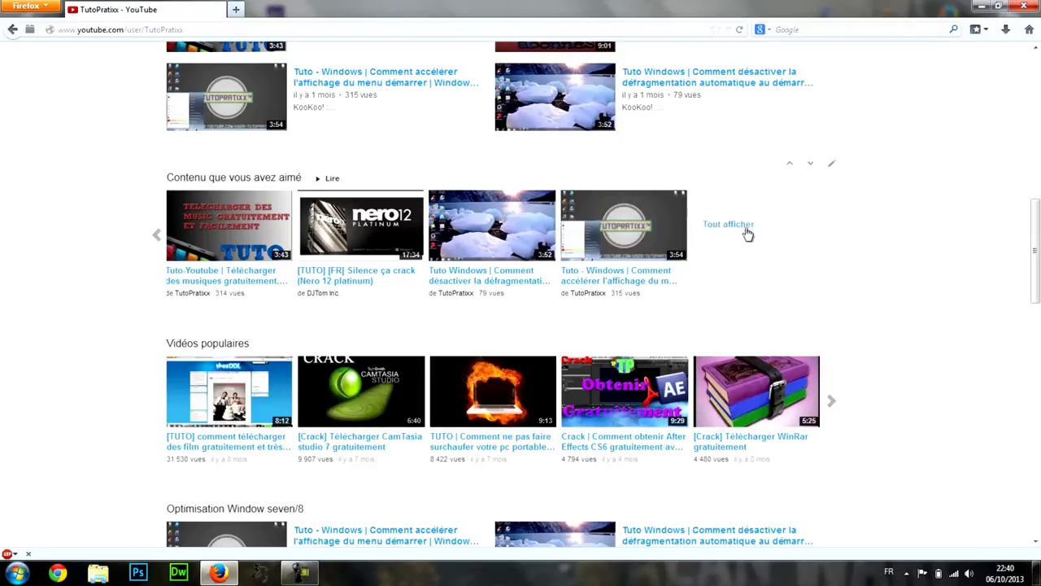
Step: Edit the Contenu que vous avez aimé section, keep "J'aime" content in the Ligne horizontale layout, and save it
click(835, 162)
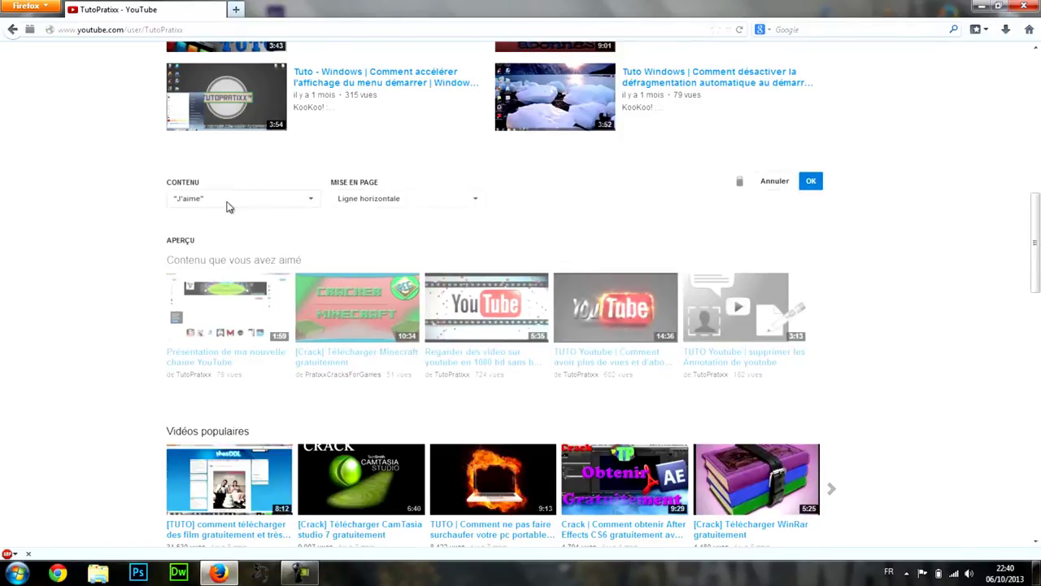
click(246, 201)
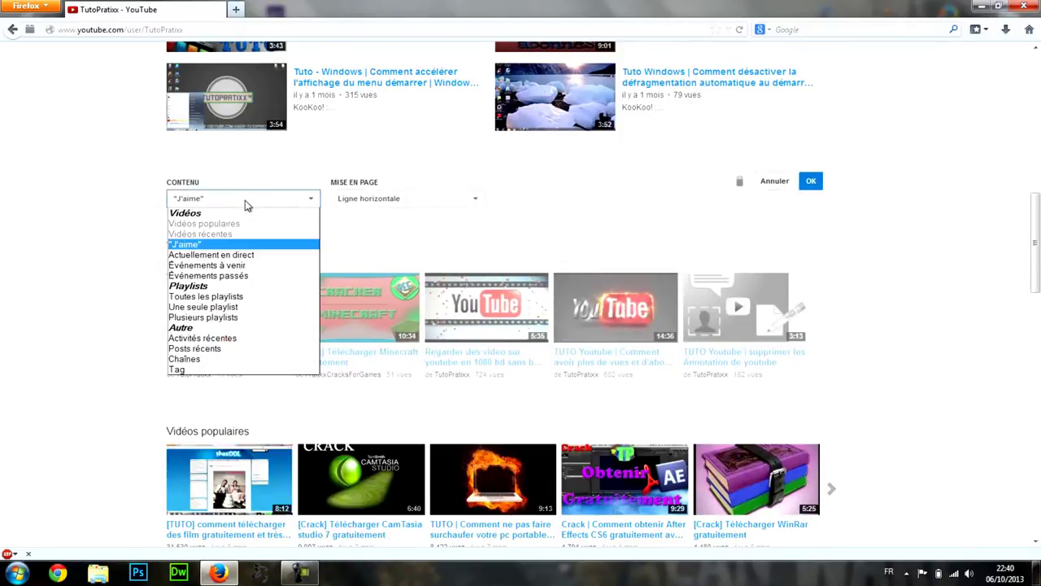
click(226, 245)
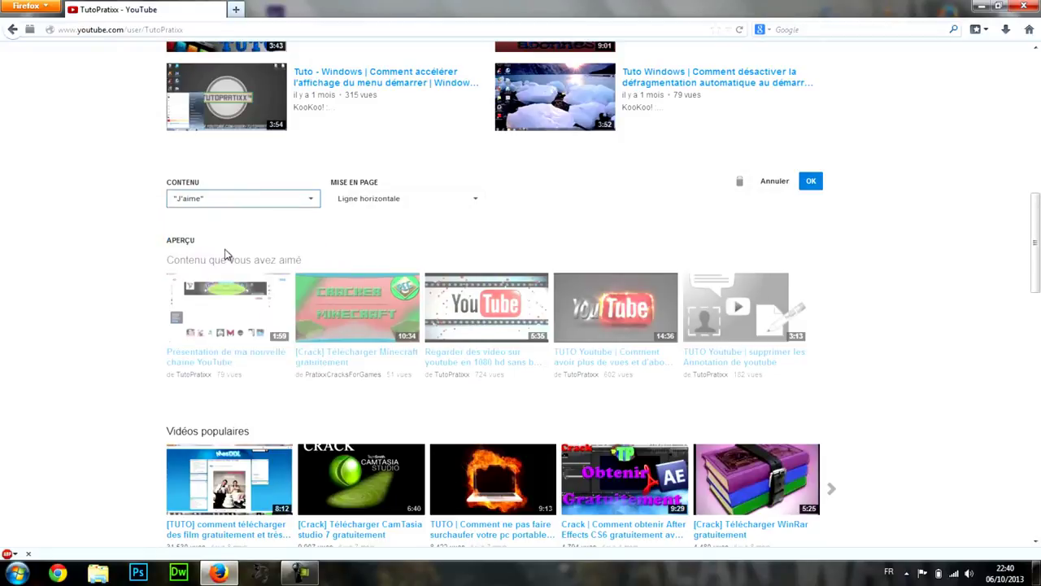
click(423, 204)
click(423, 203)
click(274, 201)
click(274, 201)
click(808, 184)
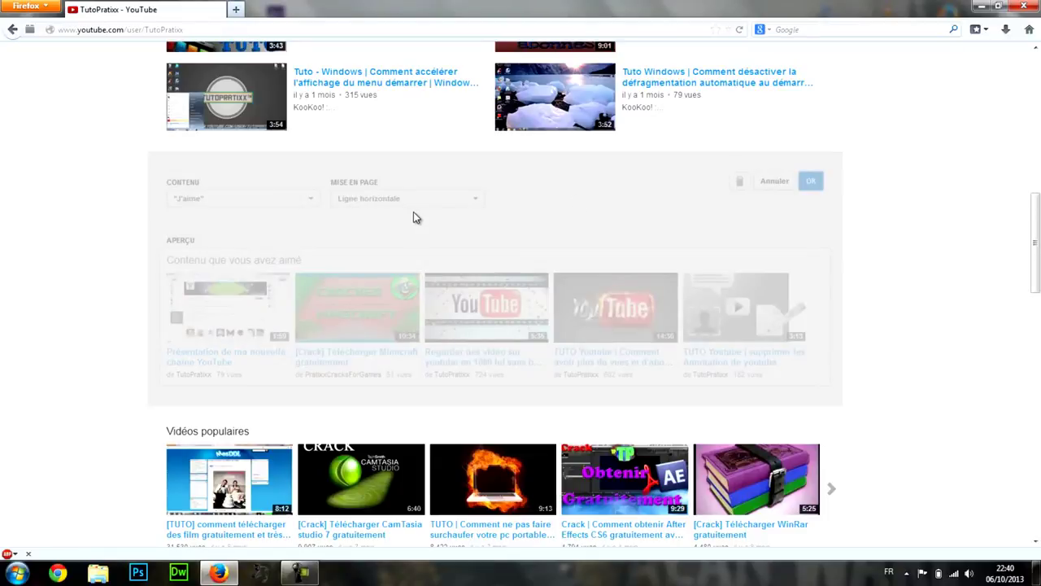
Step: Open the Optimisation Window seven/8 section for editing and choose Tag as its content
scroll(84, 358, down, 3)
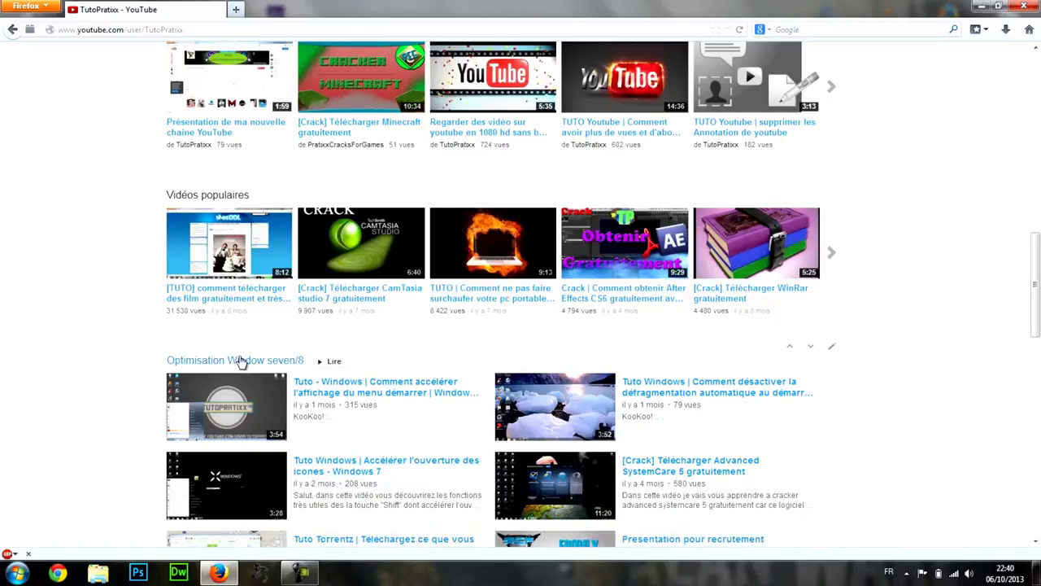
scroll(423, 358, down, 5)
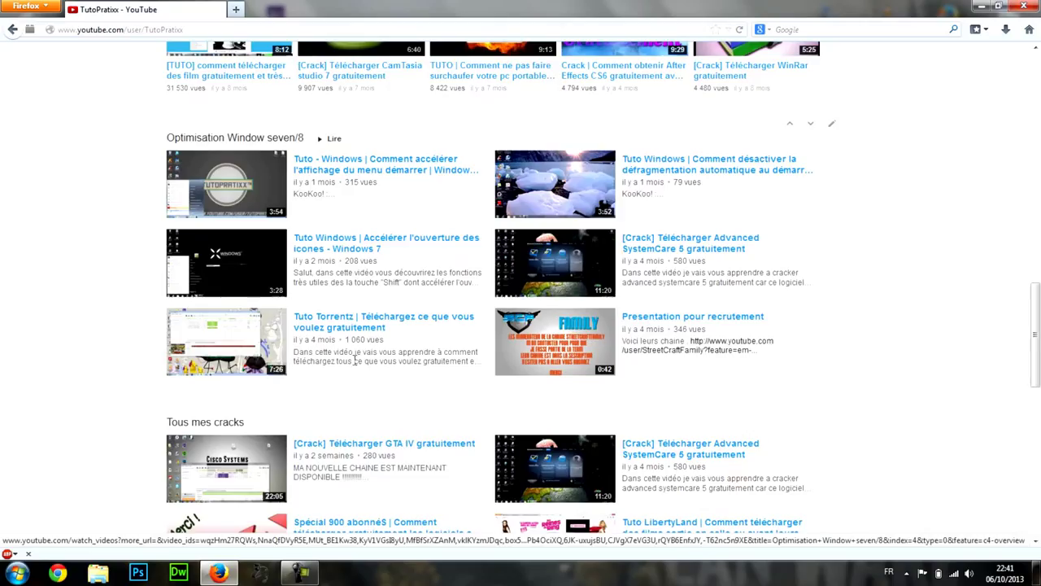
click(831, 128)
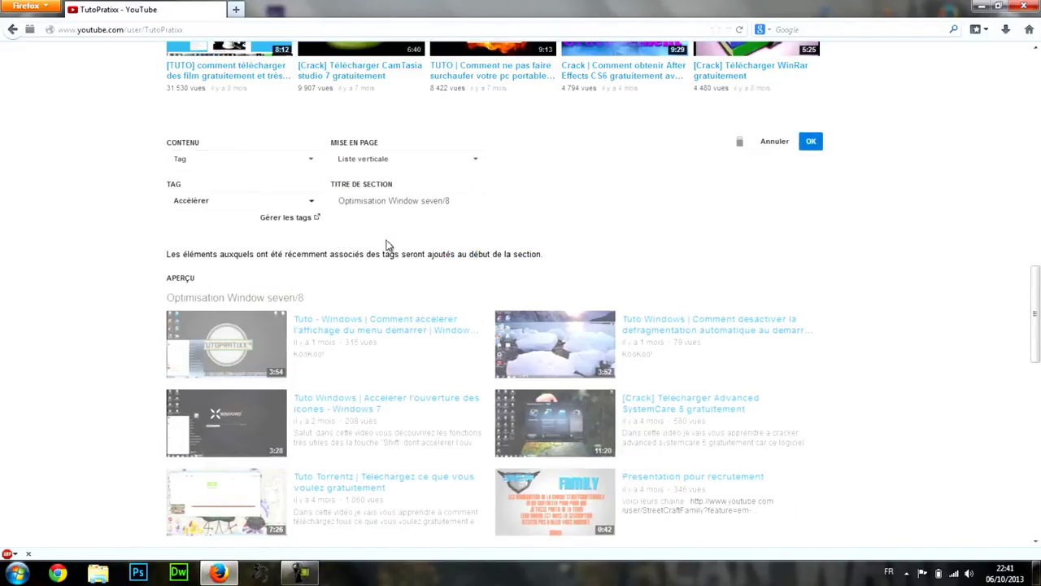
click(283, 158)
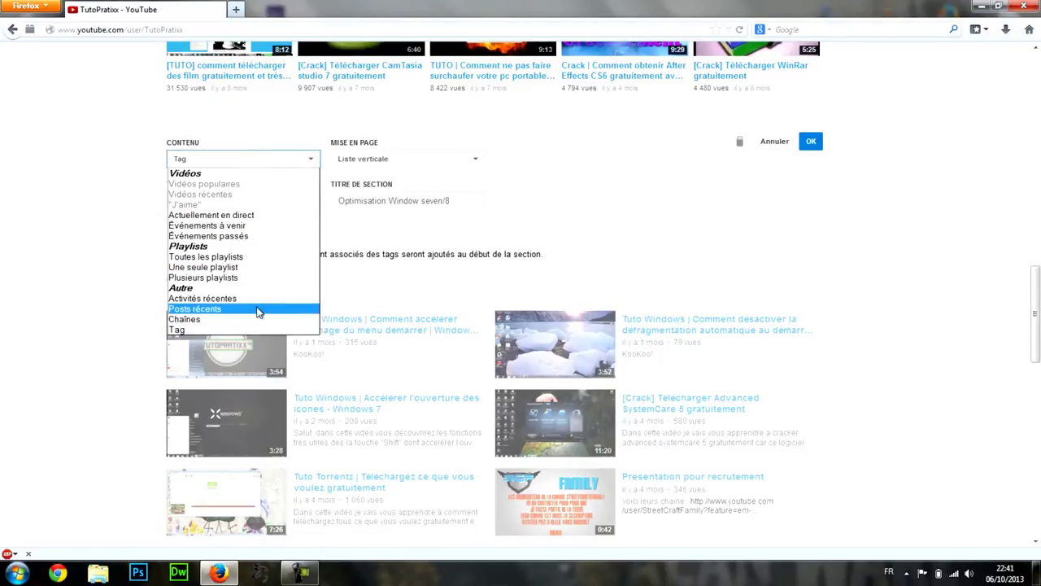
click(253, 330)
Step: Check the section's available tags and title, then save it with the tag Accélérer and title Optimisation Window seven/8
click(248, 203)
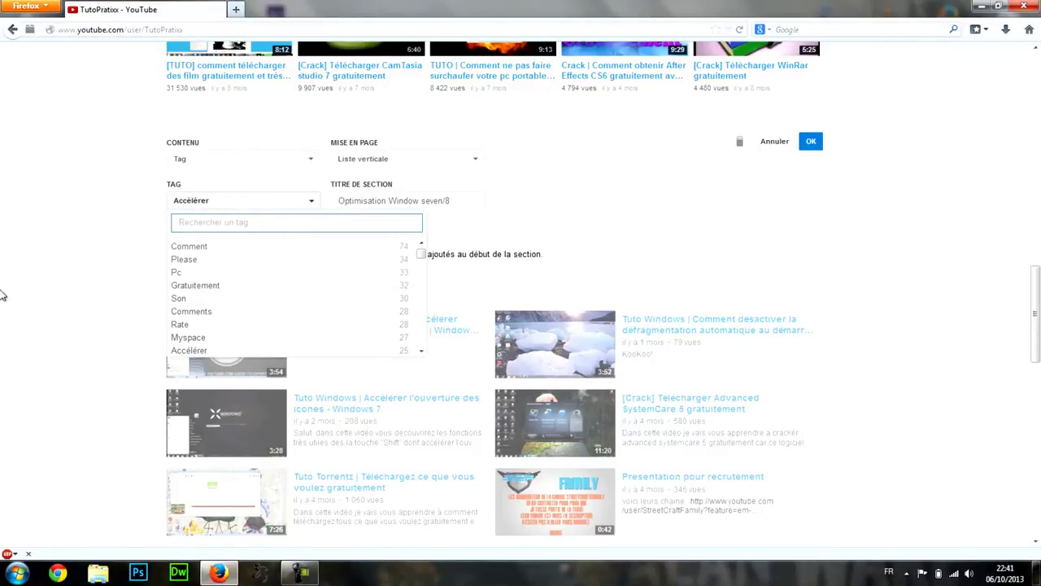
key(Escape)
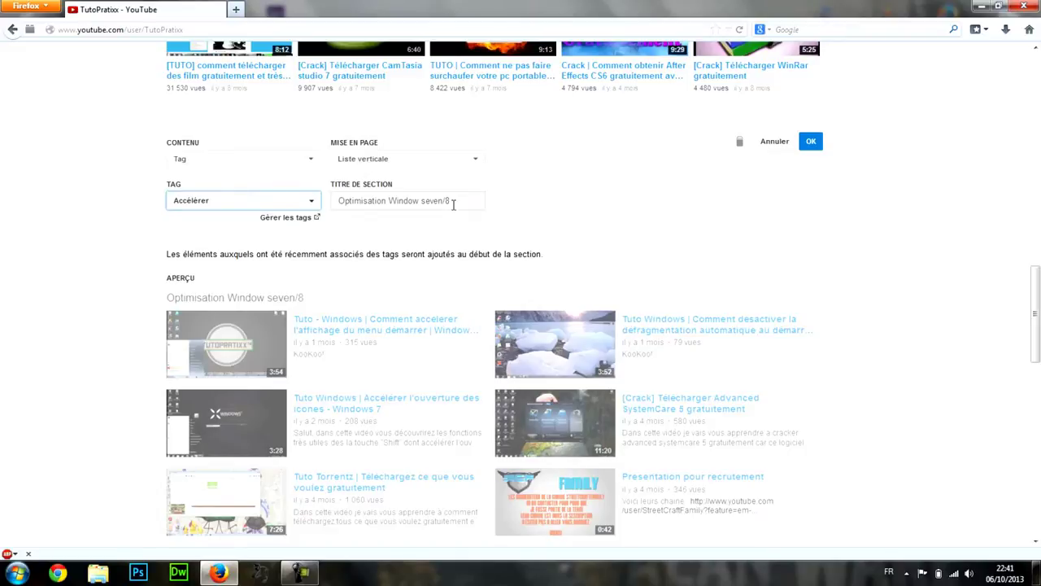
drag(475, 203, 202, 245)
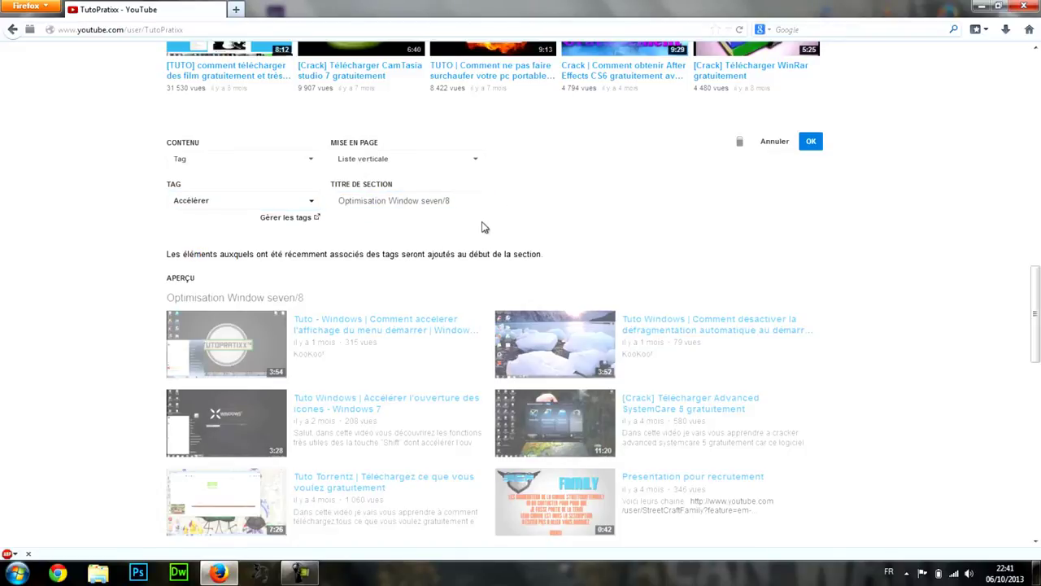
click(810, 142)
Step: Review the remaining sections down to the option for adding one, and return to the start of the channel page
scroll(638, 242, down, 5)
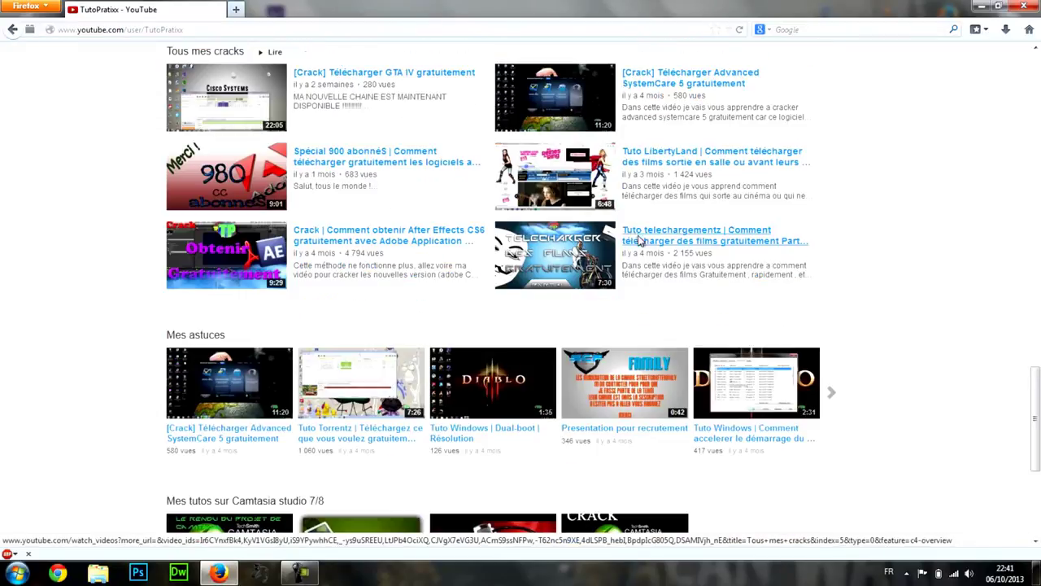
scroll(420, 142, down, 4)
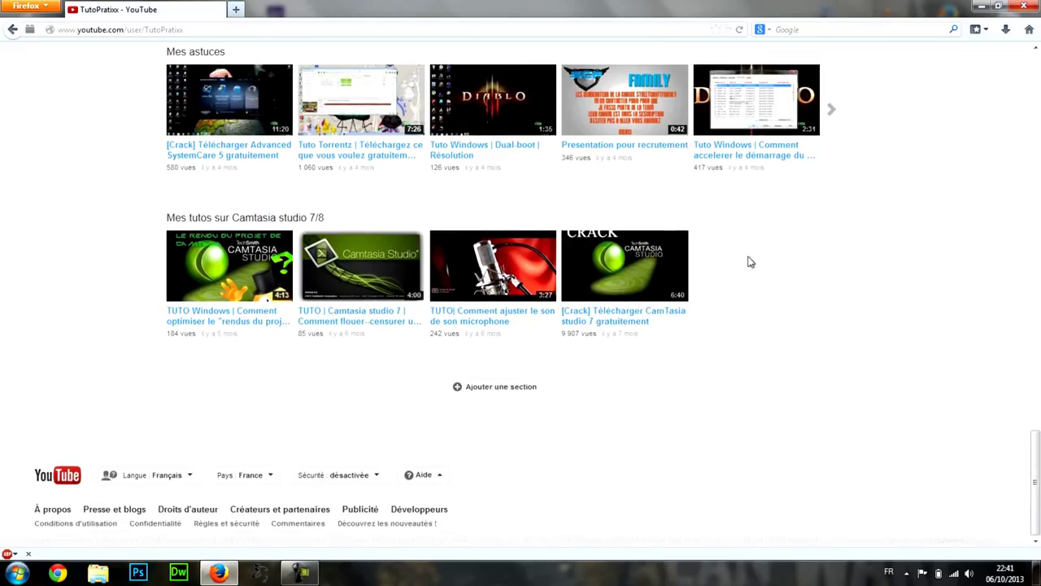
drag(1039, 419, 1033, 20)
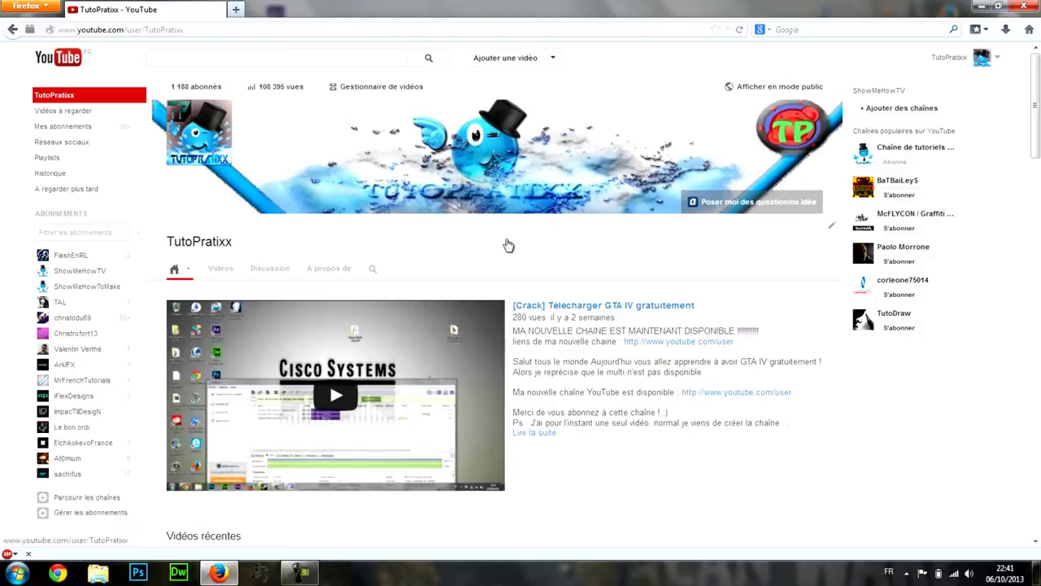
Step: Open the channel's Vidéos page and look through its list of uploaded videos
click(216, 270)
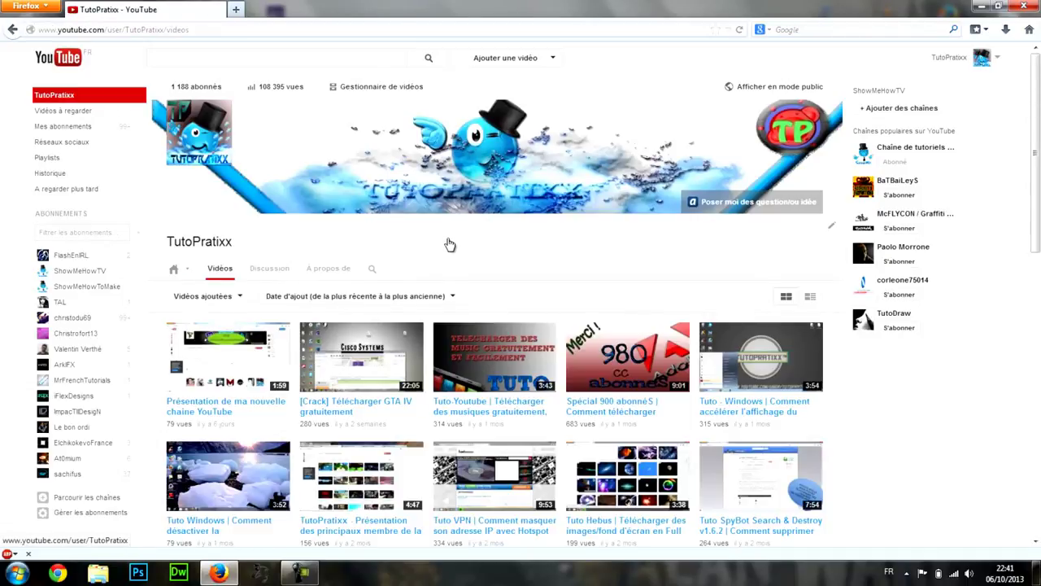
scroll(479, 237, down, 8)
scroll(504, 224, down, 3)
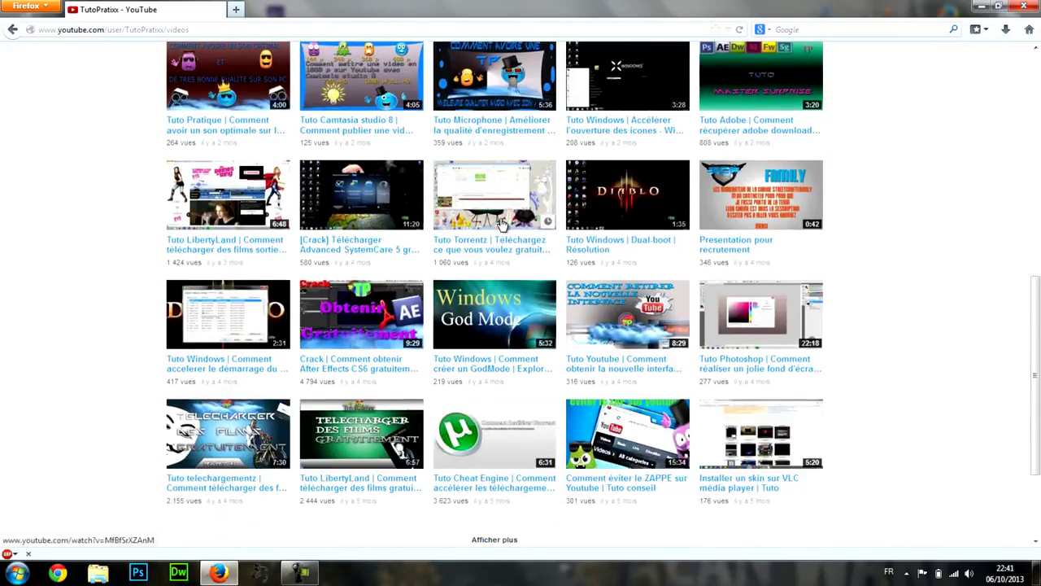
scroll(500, 223, up, 8)
Step: View the channel's Discussion page and its À propos de page
click(271, 160)
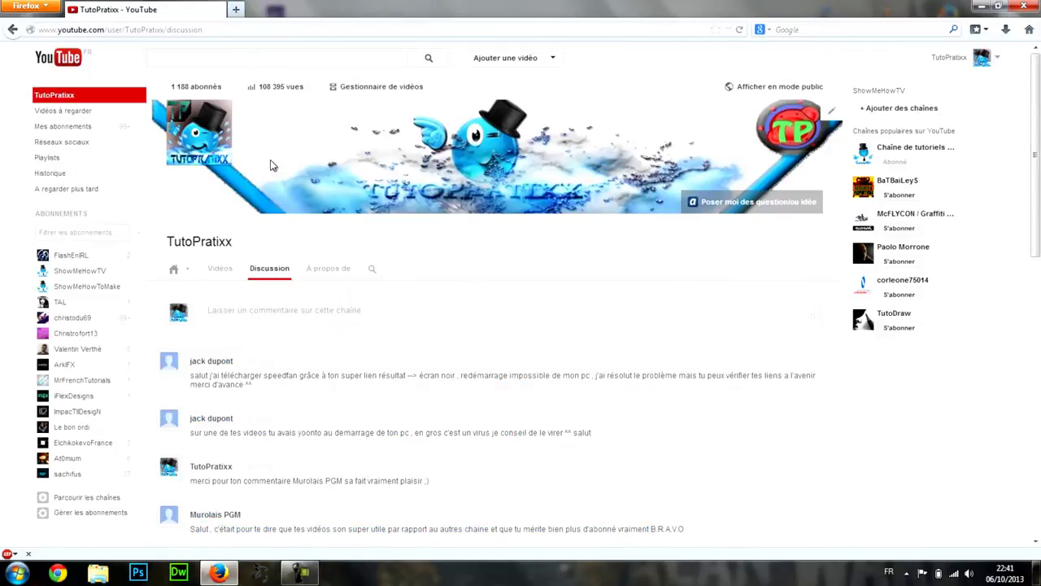
click(330, 269)
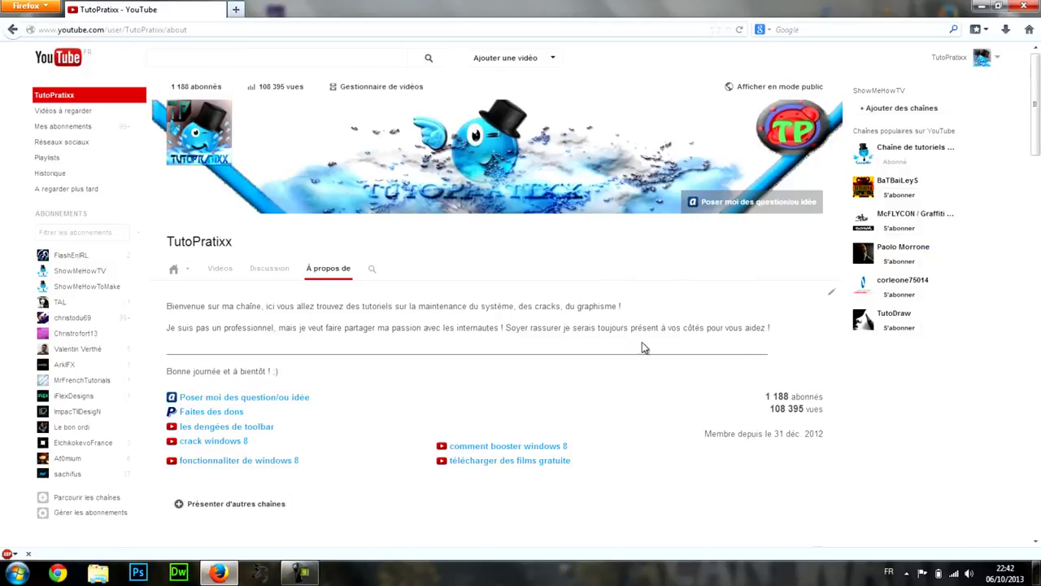
Step: Look through the Abonnements list on the À propos de page and check where the Faites des dons link leads
scroll(642, 342, down, 5)
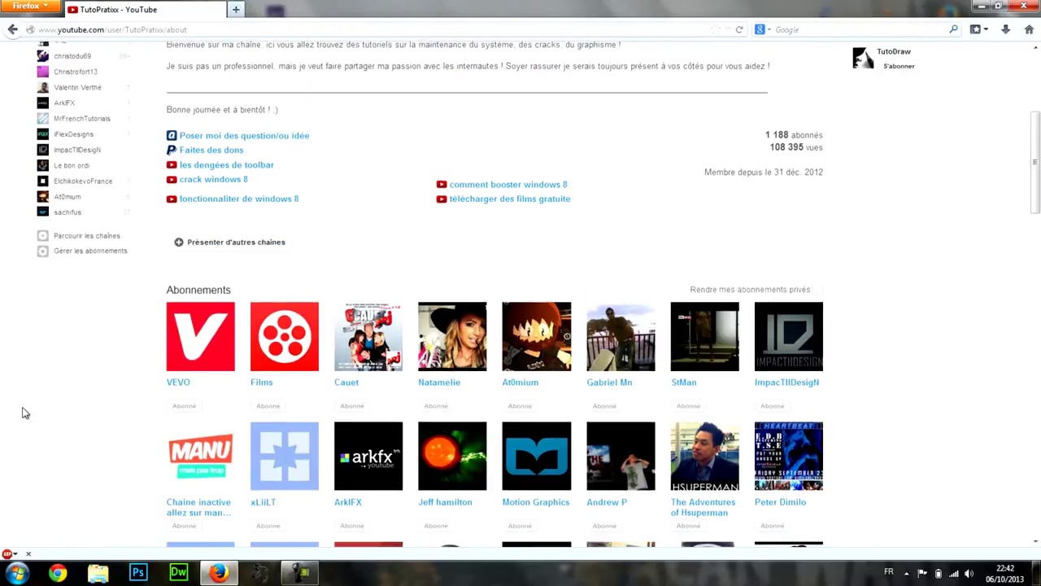
scroll(24, 412, down, 5)
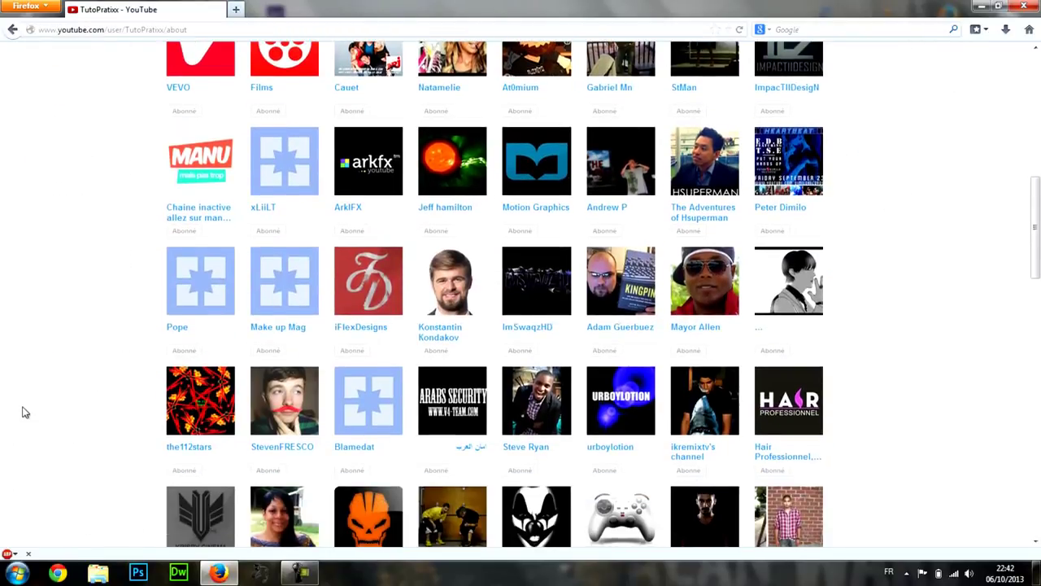
scroll(23, 411, down, 6)
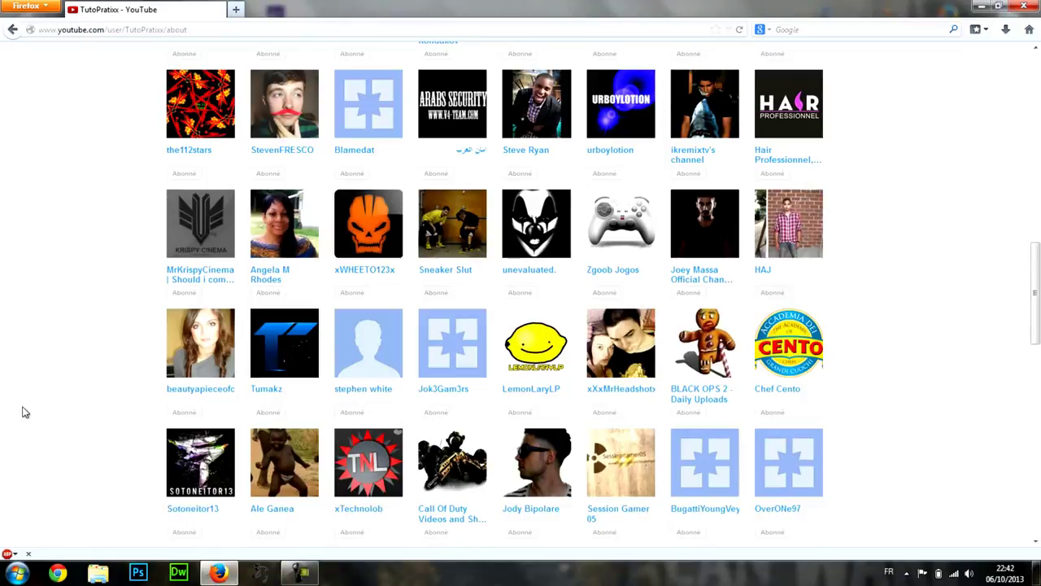
scroll(24, 412, down, 4)
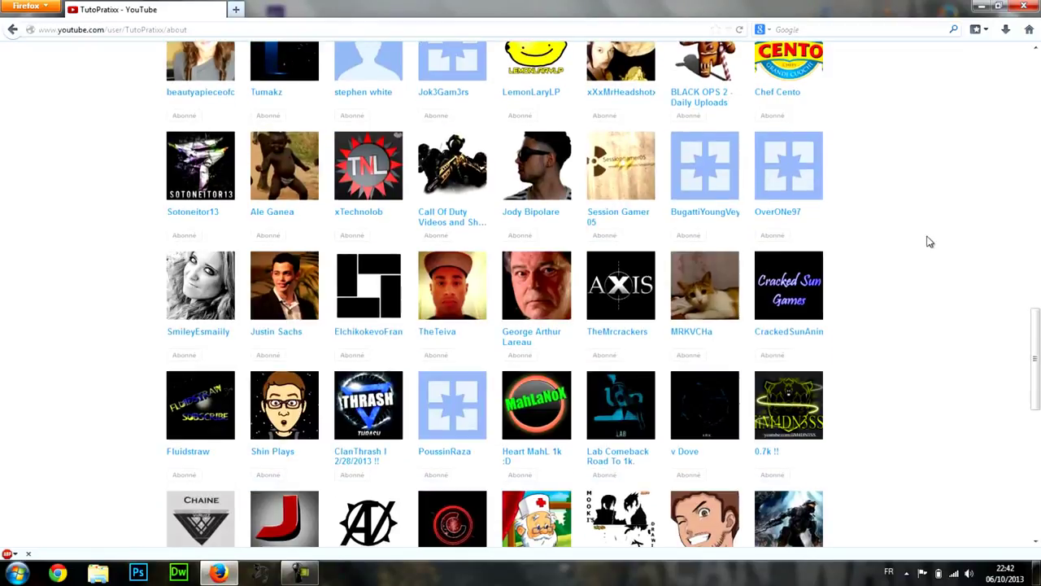
scroll(929, 237, down, 5)
scroll(933, 233, down, 2)
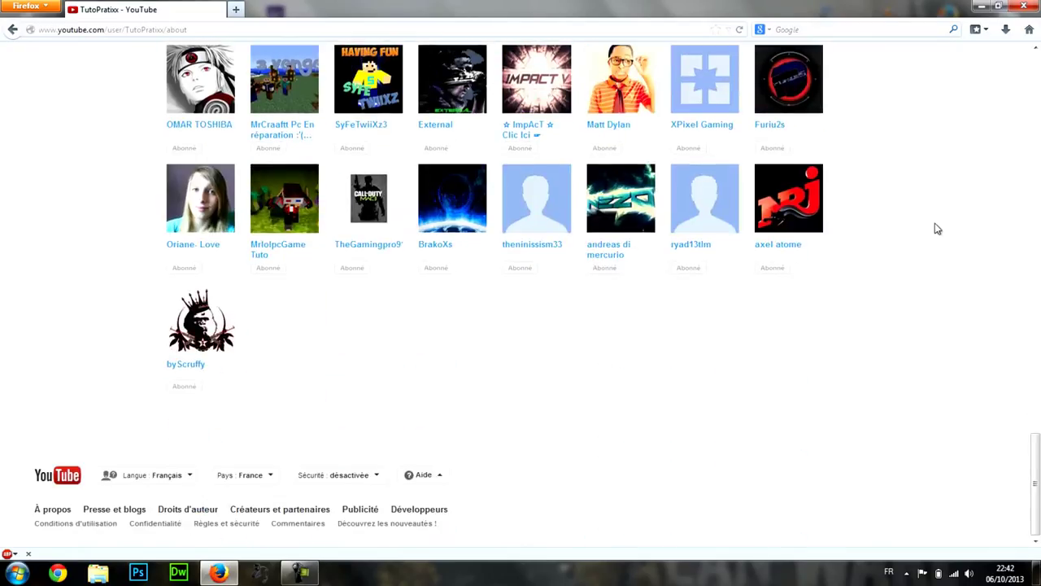
scroll(936, 229, up, 3)
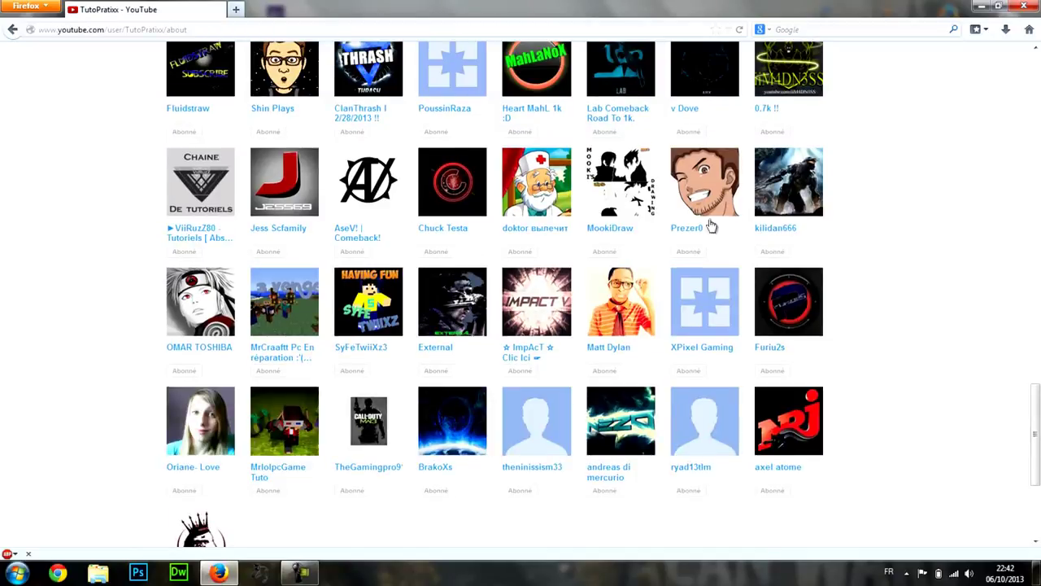
scroll(894, 193, up, 20)
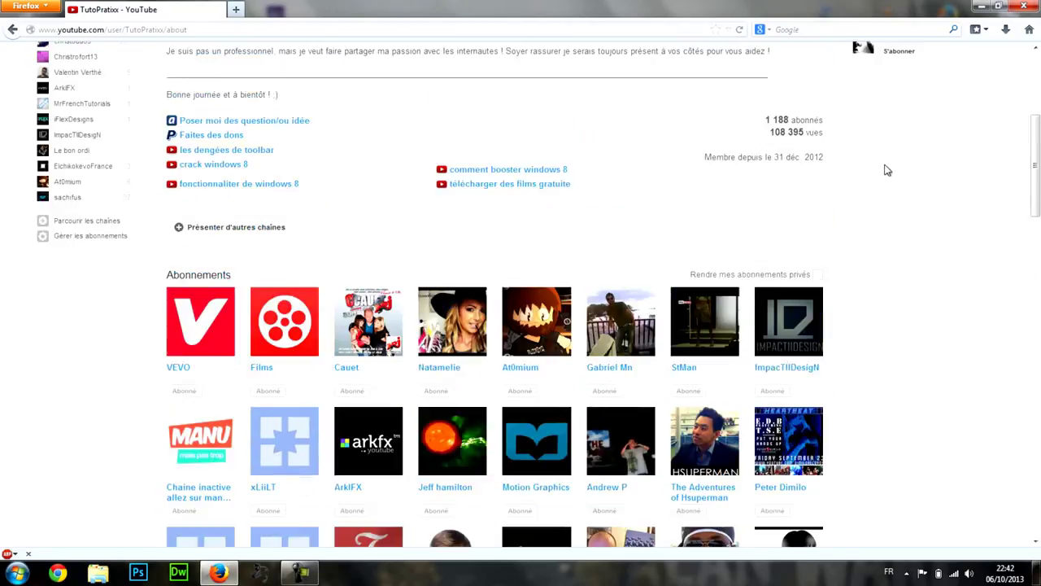
click(886, 171)
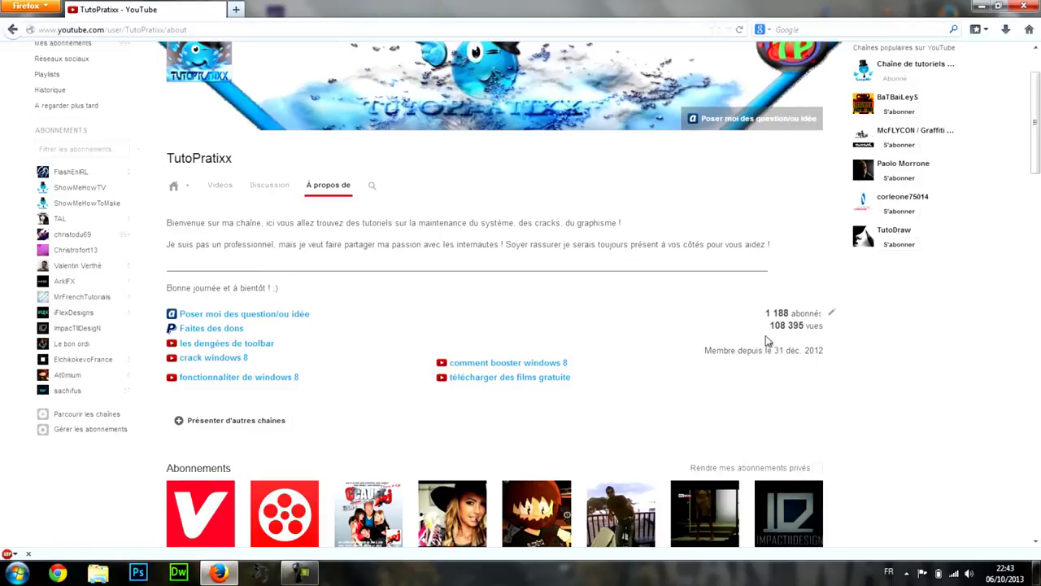
click(222, 331)
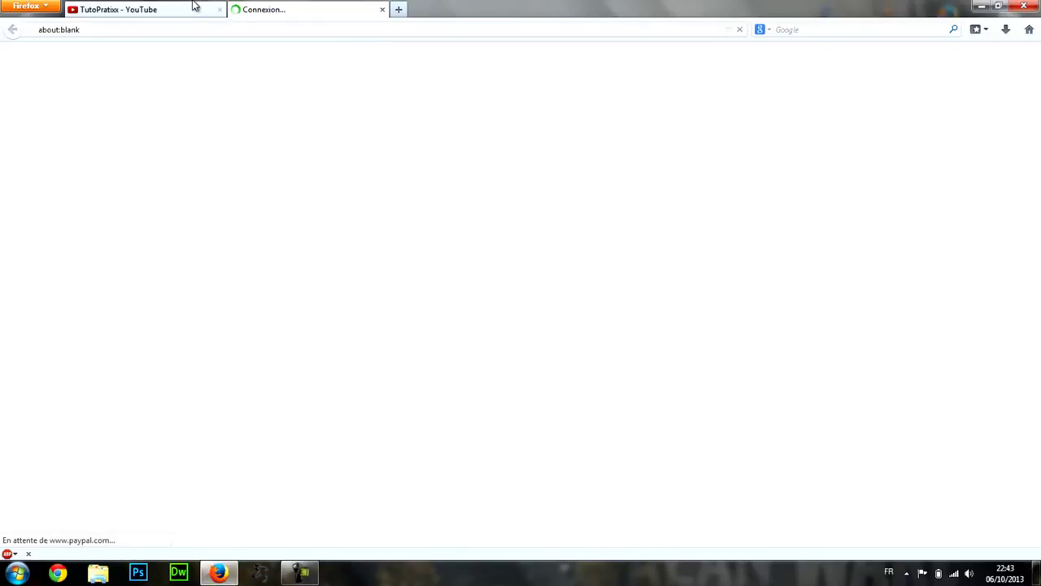
click(382, 10)
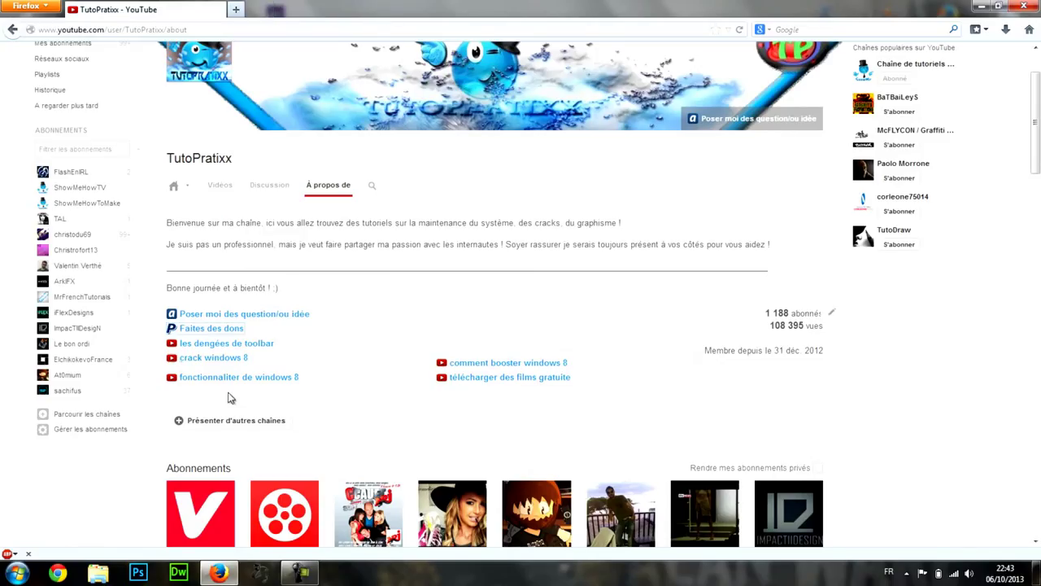
Step: Delete the "crack windows 8" custom link and retitle the toolbar link "les dangées de toolbar"
click(831, 312)
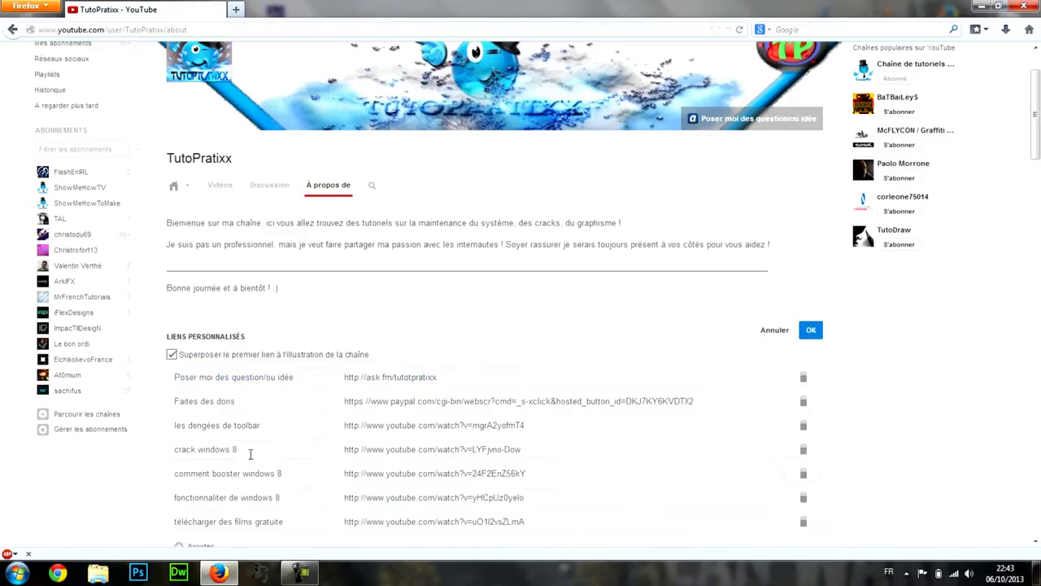
scroll(690, 407, down, 5)
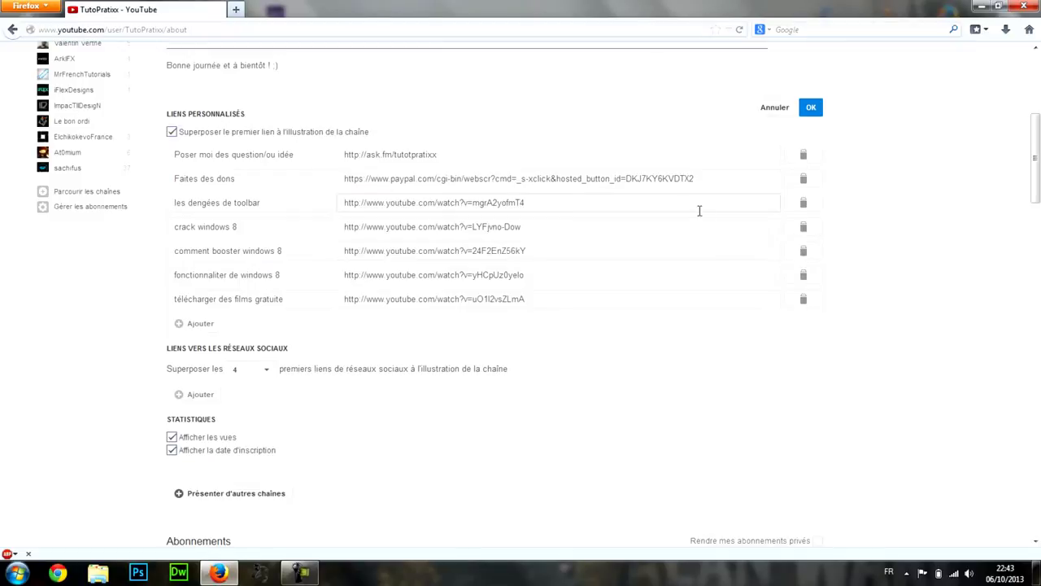
click(802, 227)
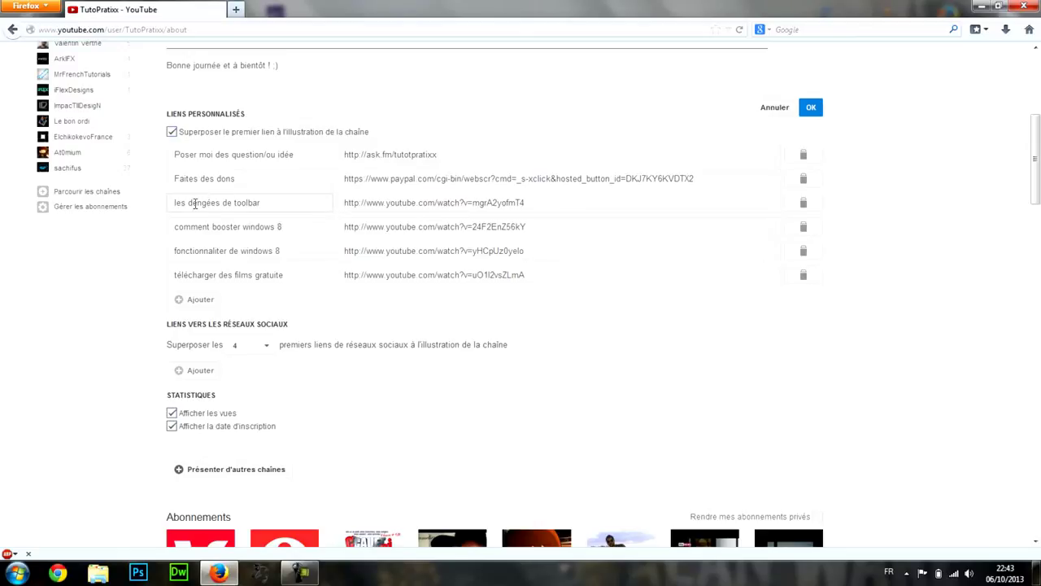
drag(195, 204, 203, 202)
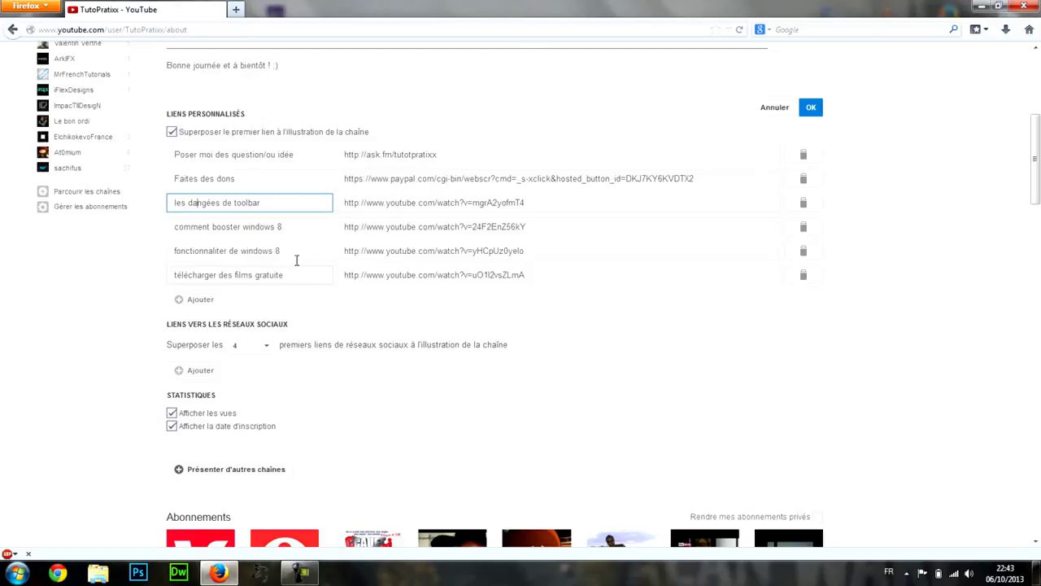
Step: Try other spellings for the first word of the custom link title "fonctionnaliter de windows 8"
click(230, 244)
key(BackSpace)
key(BackSpace)
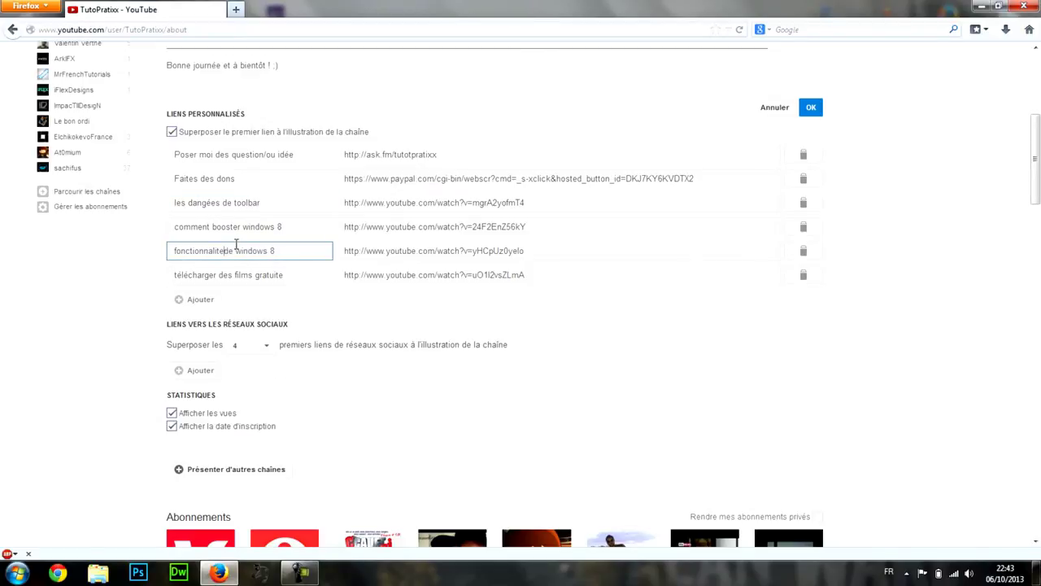
text(é)
key(BackSpace)
text(ers)
key(BackSpace)
Step: Retitle the last custom link "télécharger des film"
click(295, 276)
drag(289, 277, 256, 283)
text(grat)
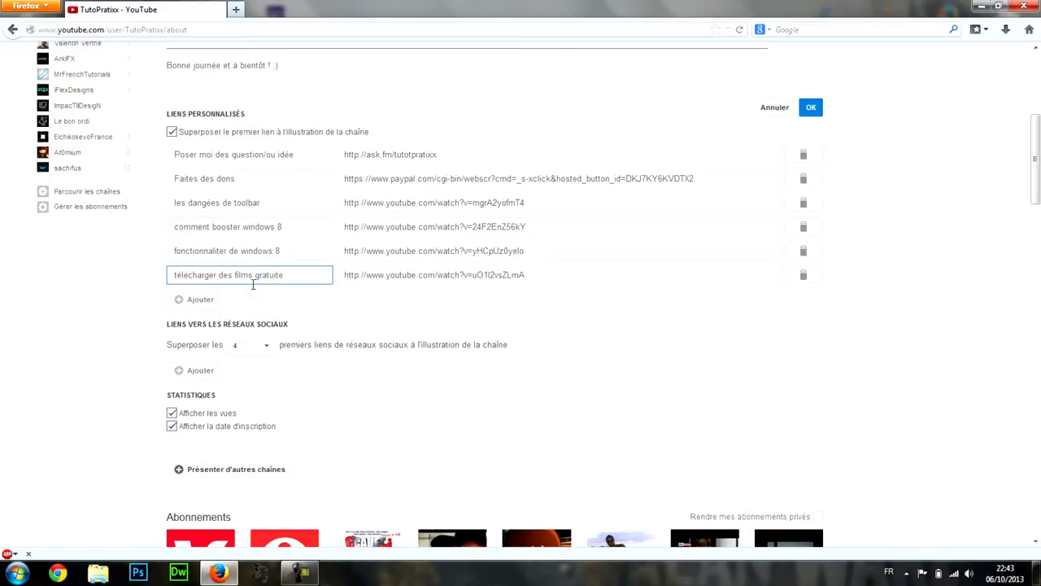
drag(287, 276, 106, 280)
text(télécharger des film)
Step: Add an empty custom link below the existing ones, ready for its title to be entered
click(186, 308)
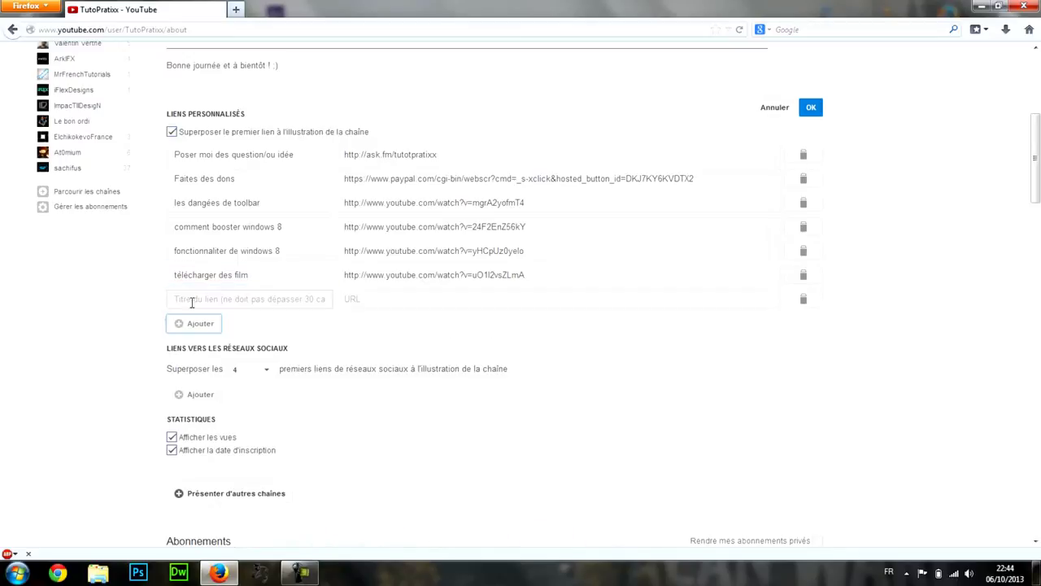
click(298, 302)
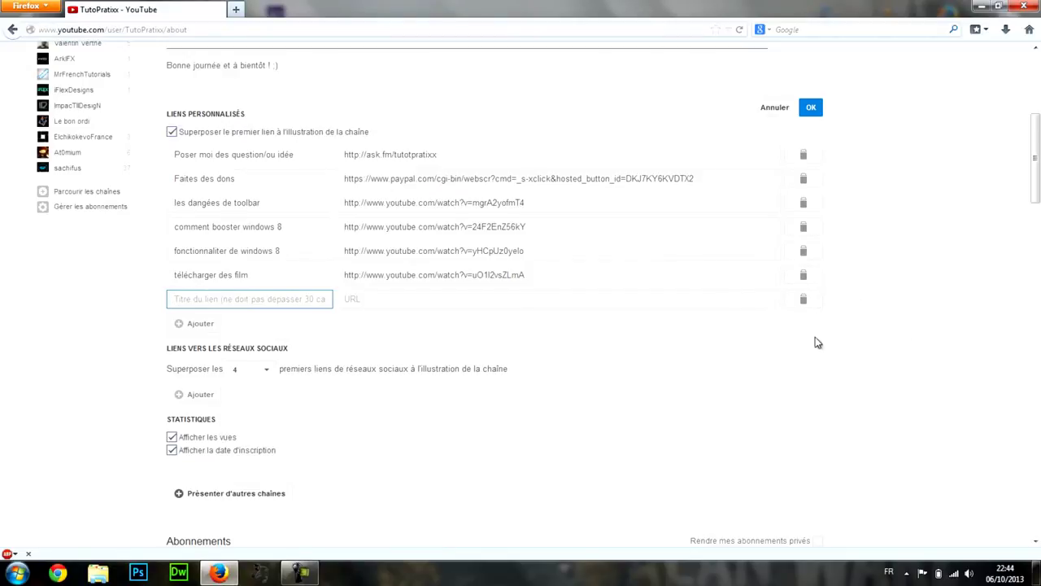
scroll(962, 85, up, 5)
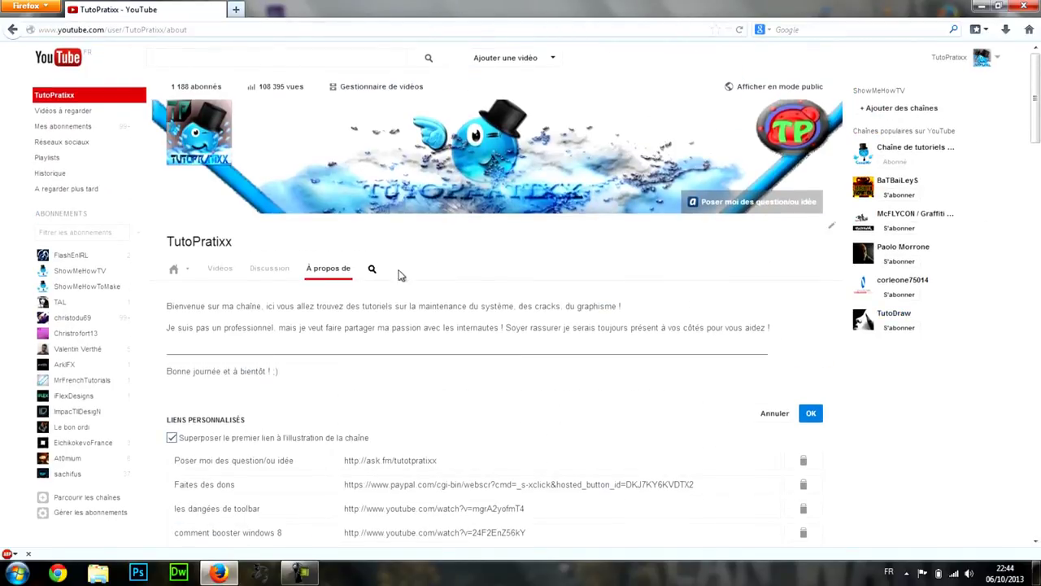
scroll(588, 366, down, 3)
scroll(588, 365, down, 3)
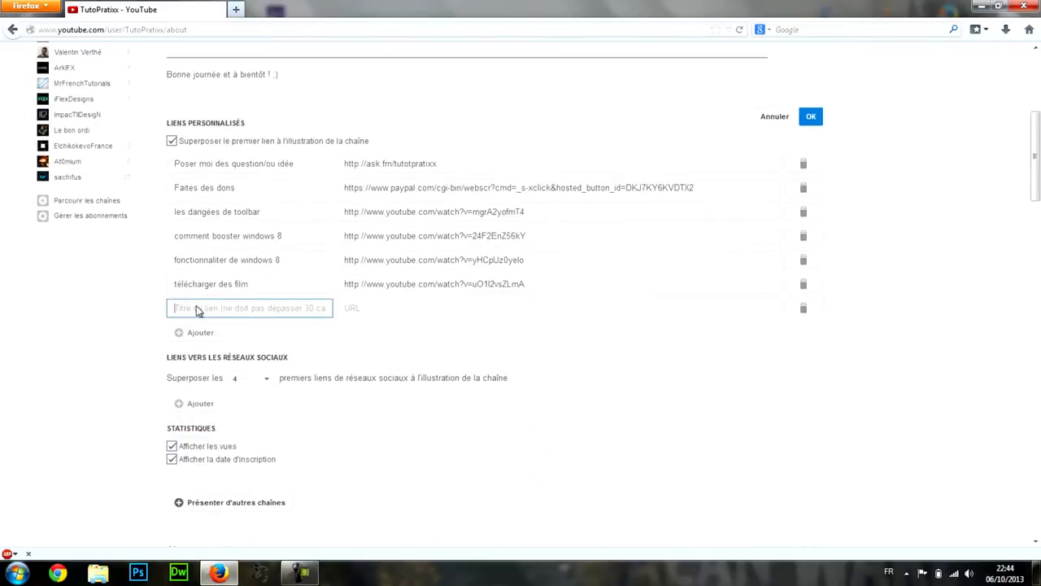
Step: Open youtube.com in a new browser tab and search for pratixxcracksforgames
click(236, 9)
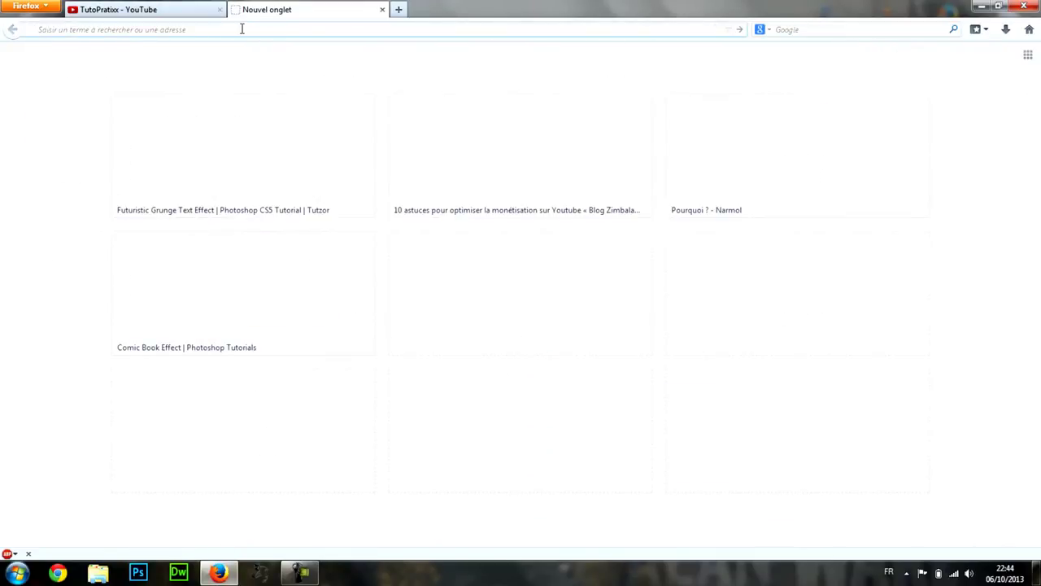
text(youtube.com)
key(Return)
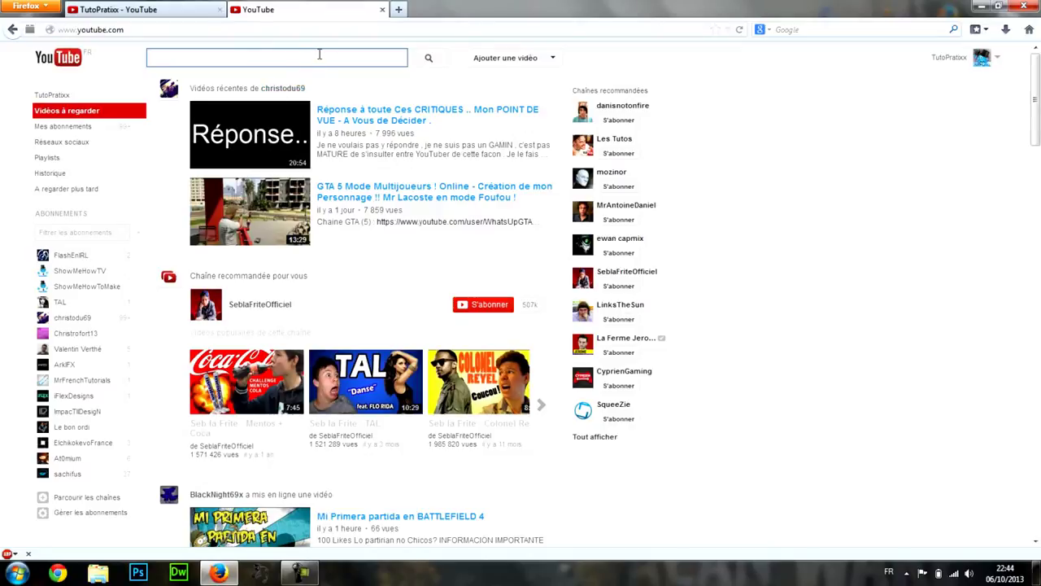
text(crra)
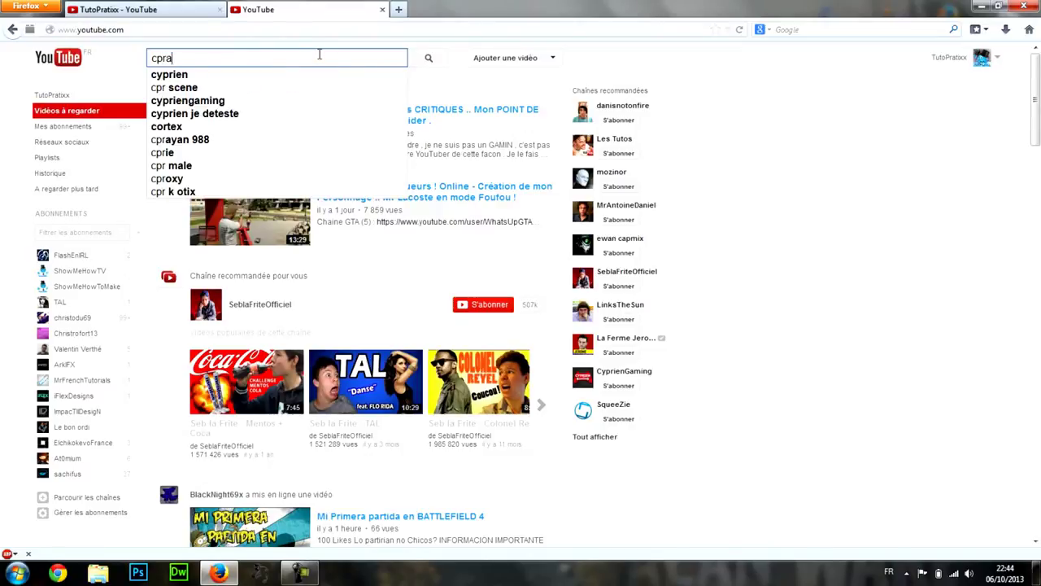
text(tixxcracks)
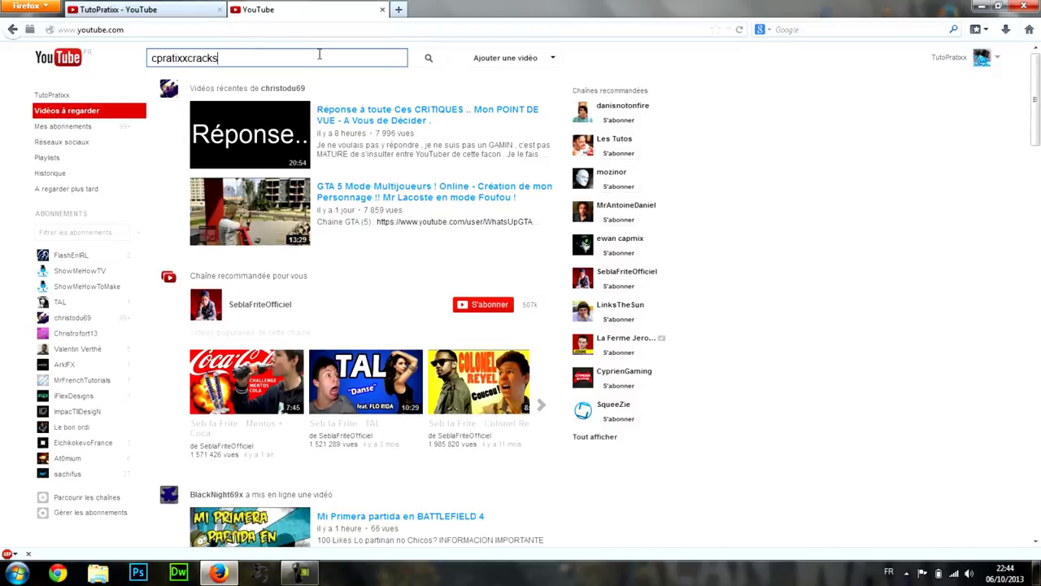
text(forgames)
key(Return)
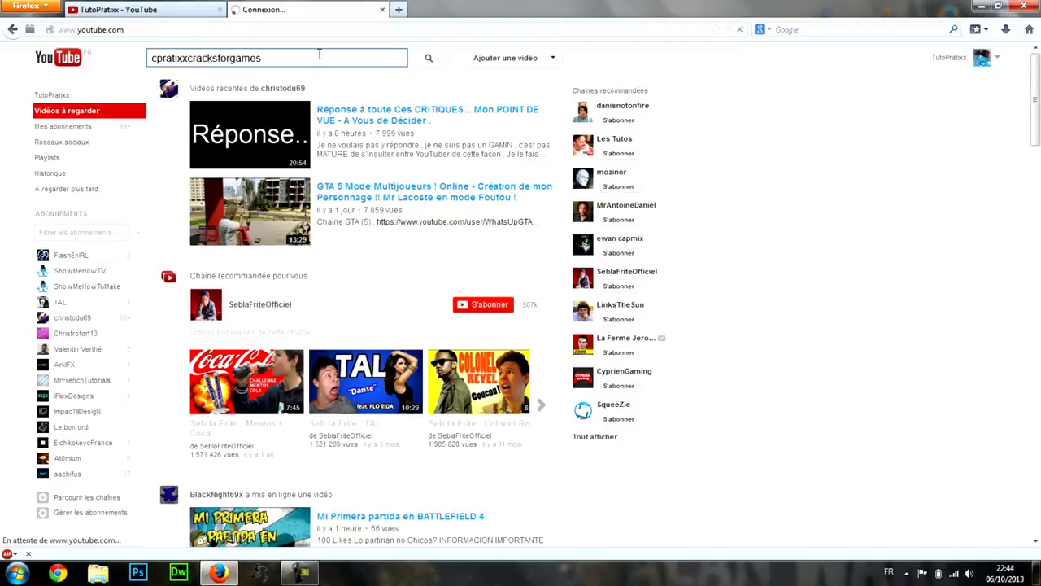
click(159, 58)
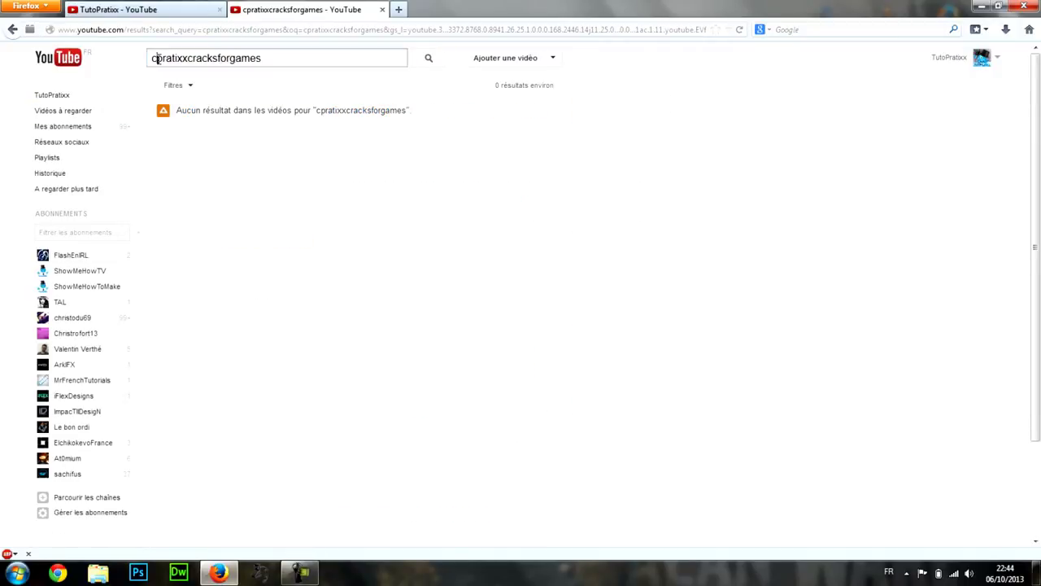
key(BackSpace)
key(Return)
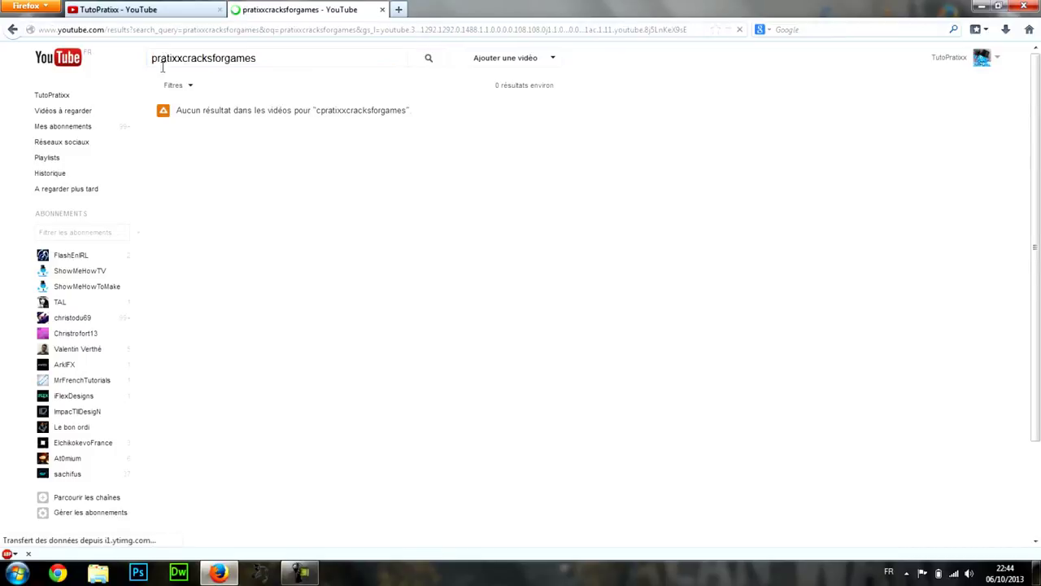
Step: Open the "[Crack] Télécharger Call Of Duty Black Ops II gratuitement" video from the PratixxCracksForGames channel's Vidéos page
click(336, 149)
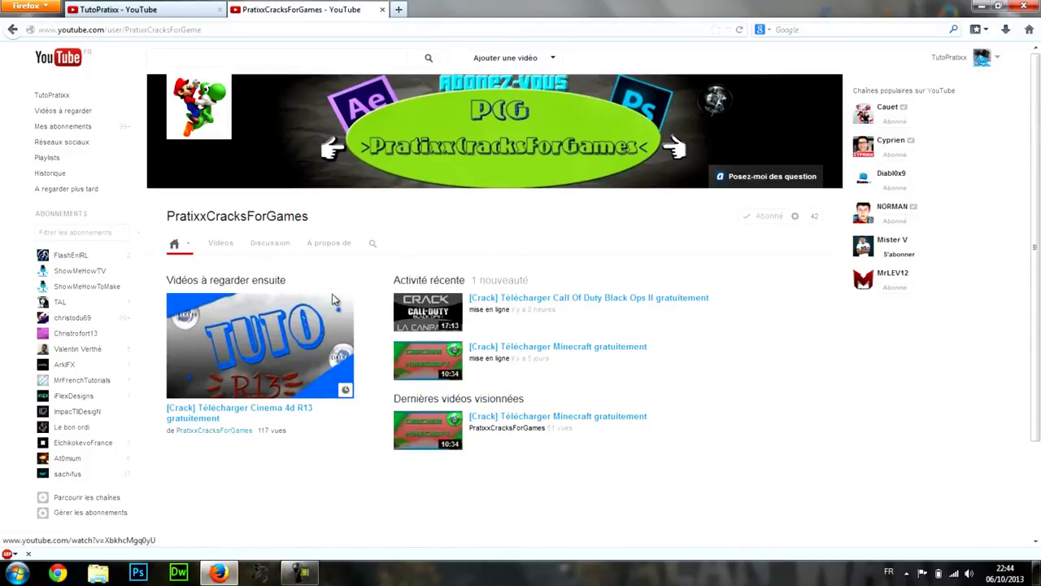
click(220, 242)
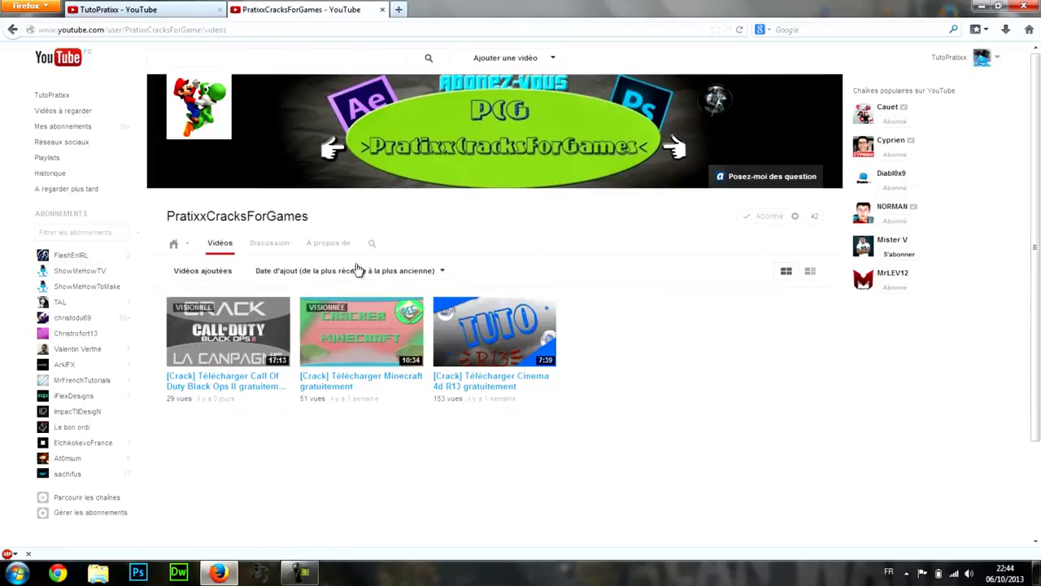
click(203, 352)
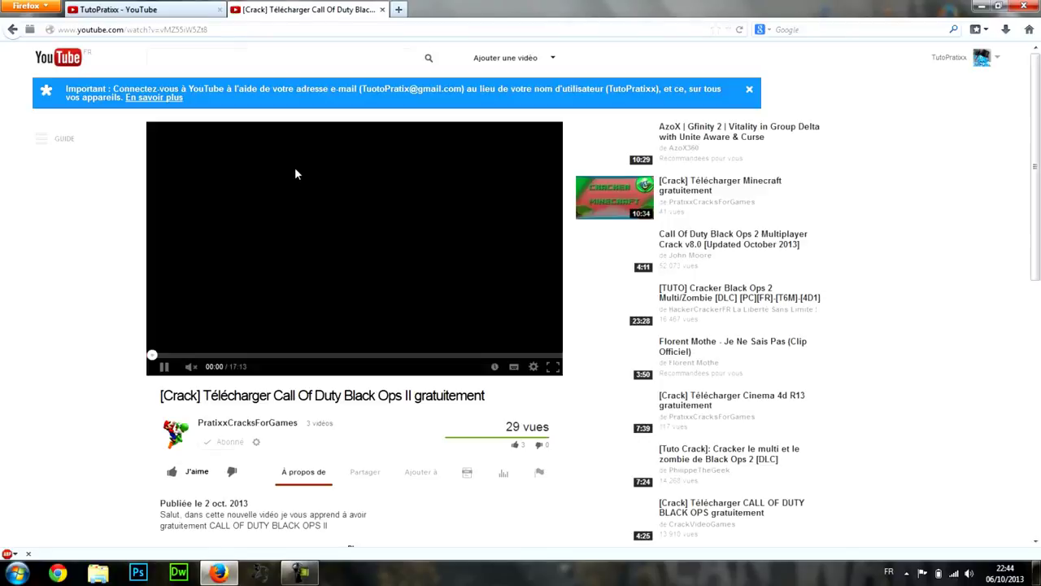
Step: Copy the full web address of the opened Call Of Duty Black Ops II video
click(326, 30)
right_click(325, 33)
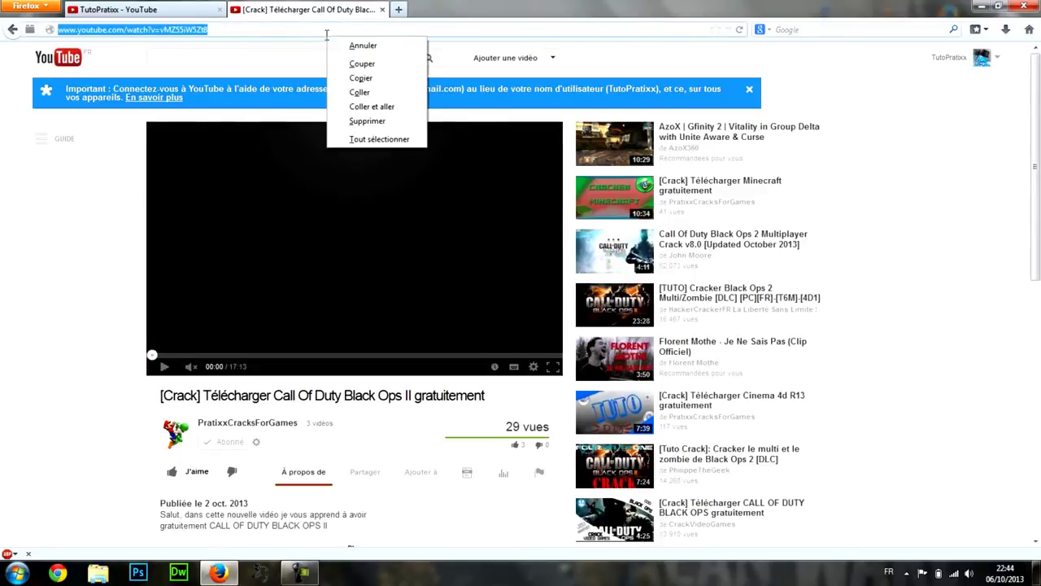
click(234, 30)
drag(238, 30, 10, 34)
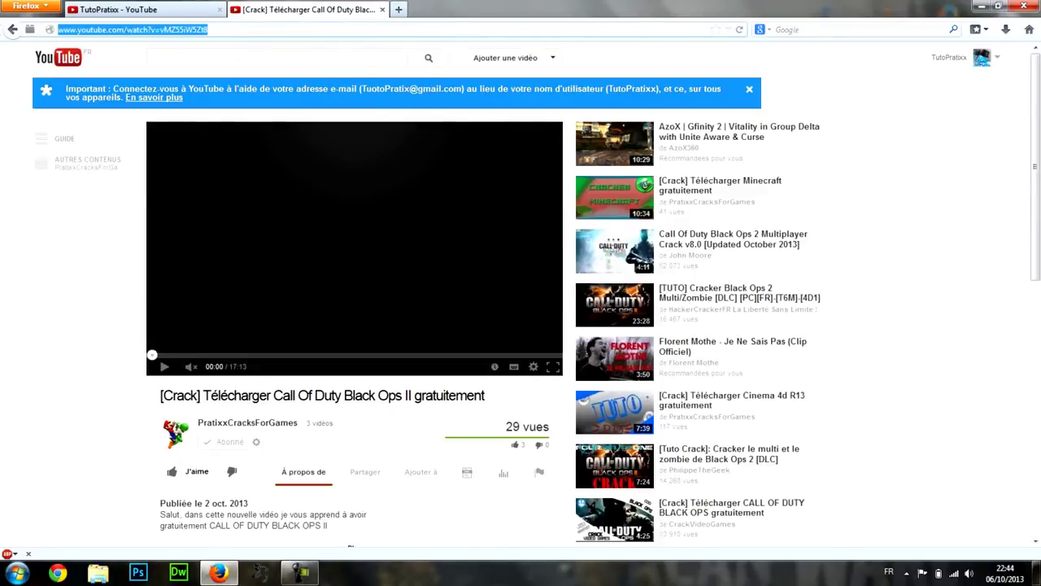
right_click(237, 34)
click(297, 79)
Step: Return to the channel's À propos de page and paste the copied video address into the new custom link's title
click(214, 12)
right_click(271, 307)
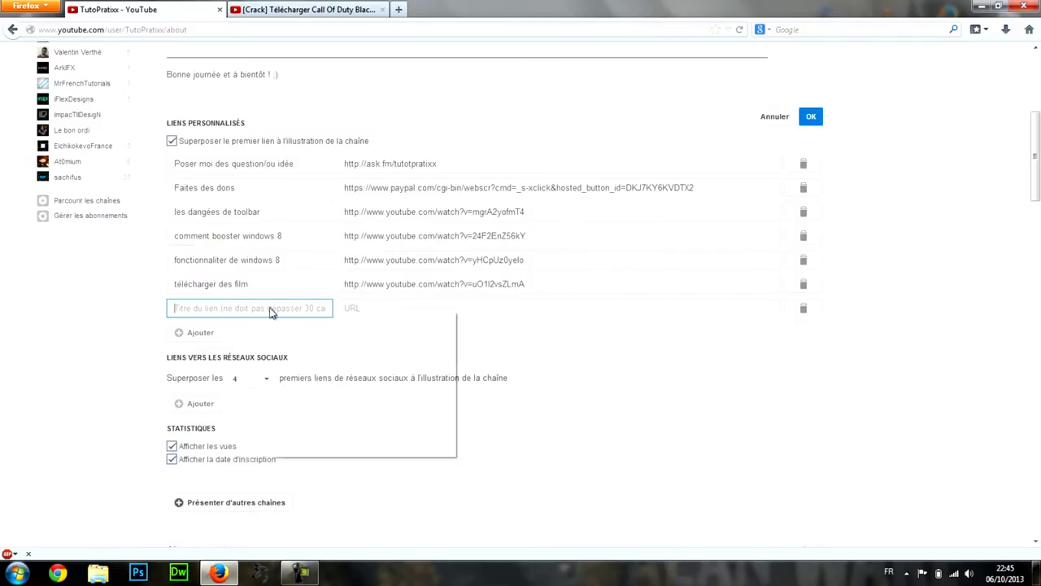
click(326, 365)
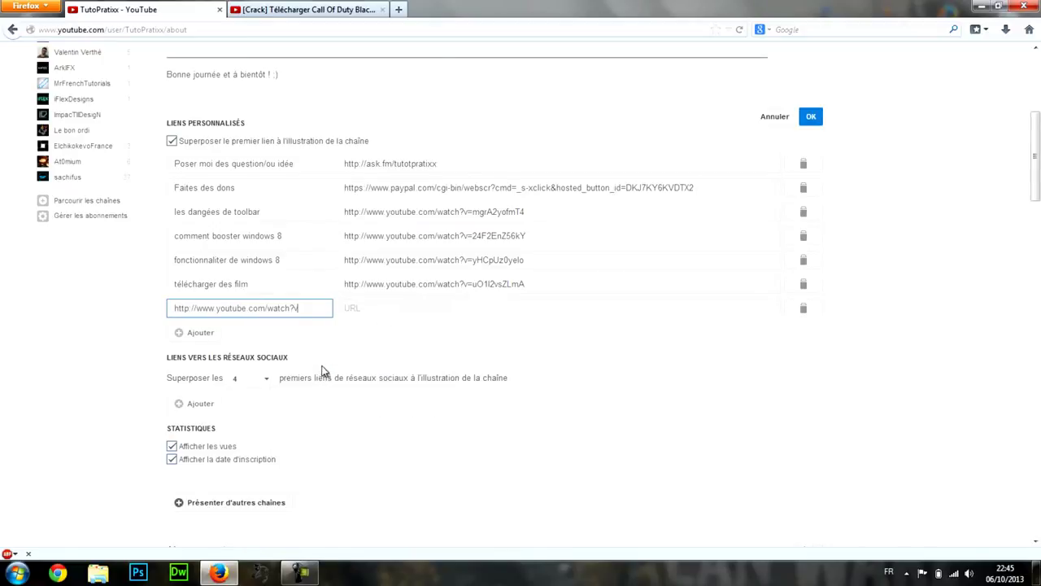
click(393, 315)
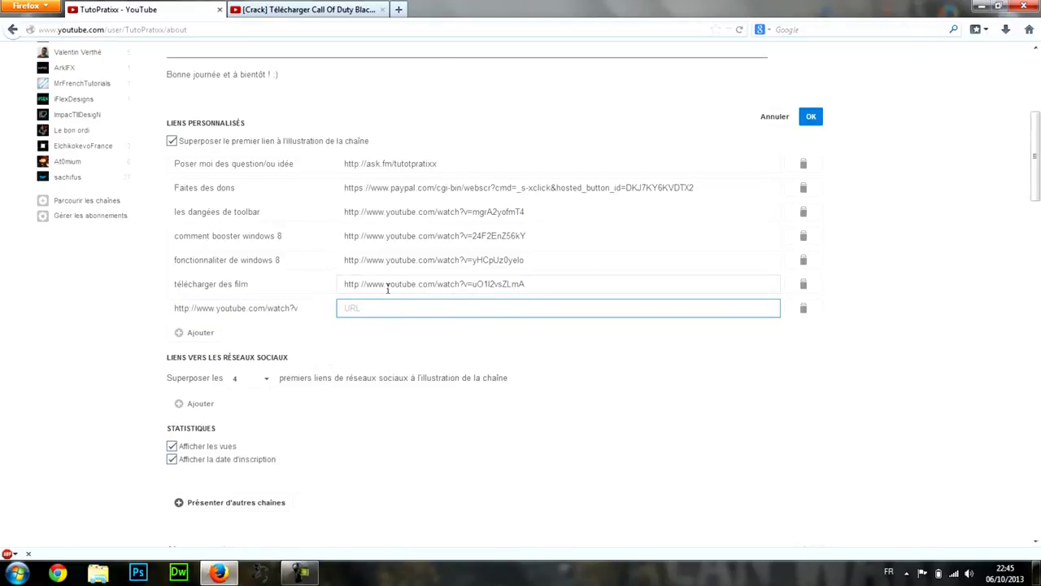
click(305, 307)
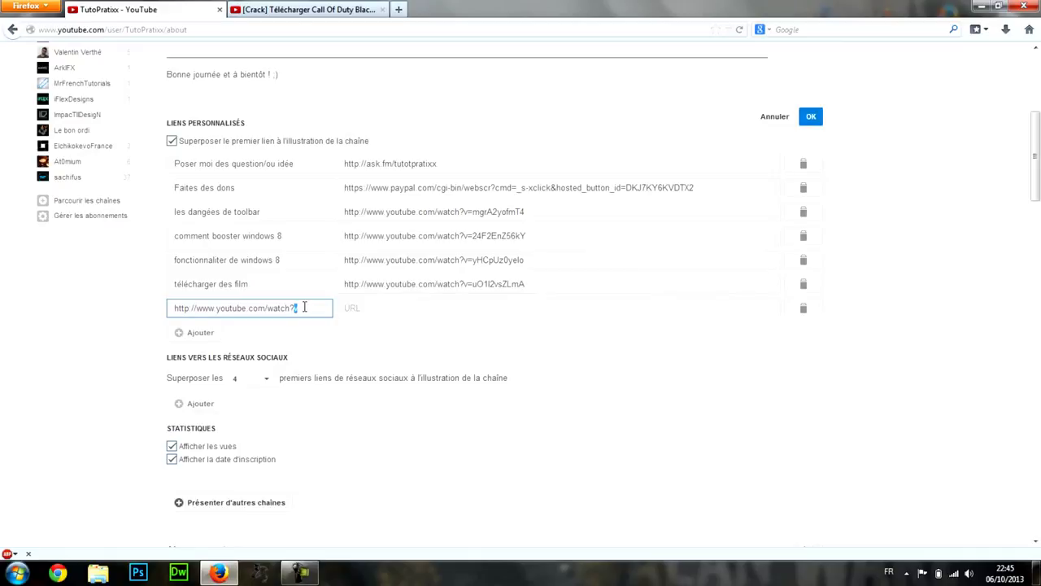
Step: Copy the Call Of Duty Black Ops II video's web address again and paste it as the new custom link's URL
click(309, 9)
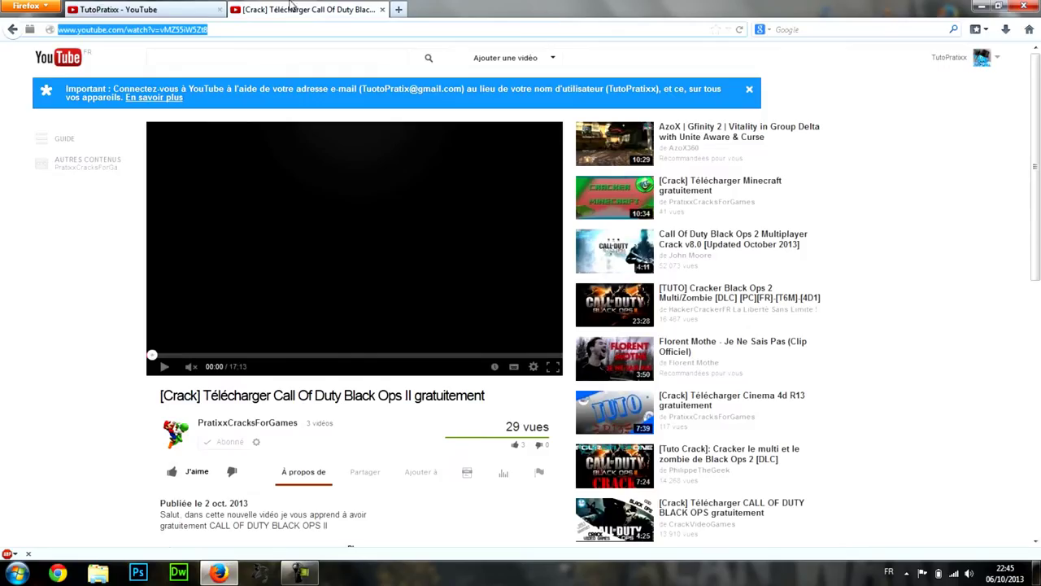
right_click(270, 29)
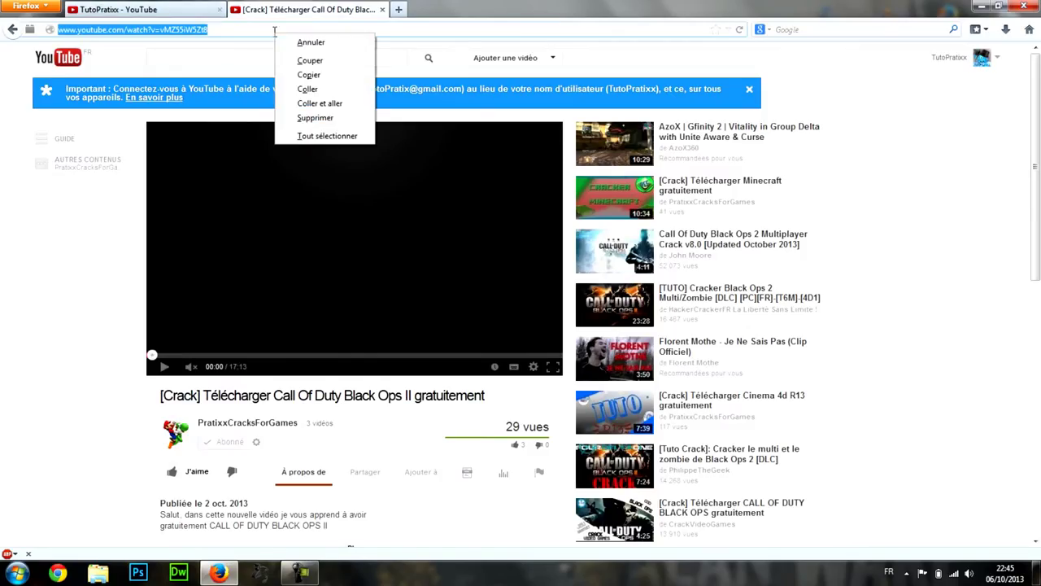
click(306, 75)
click(203, 10)
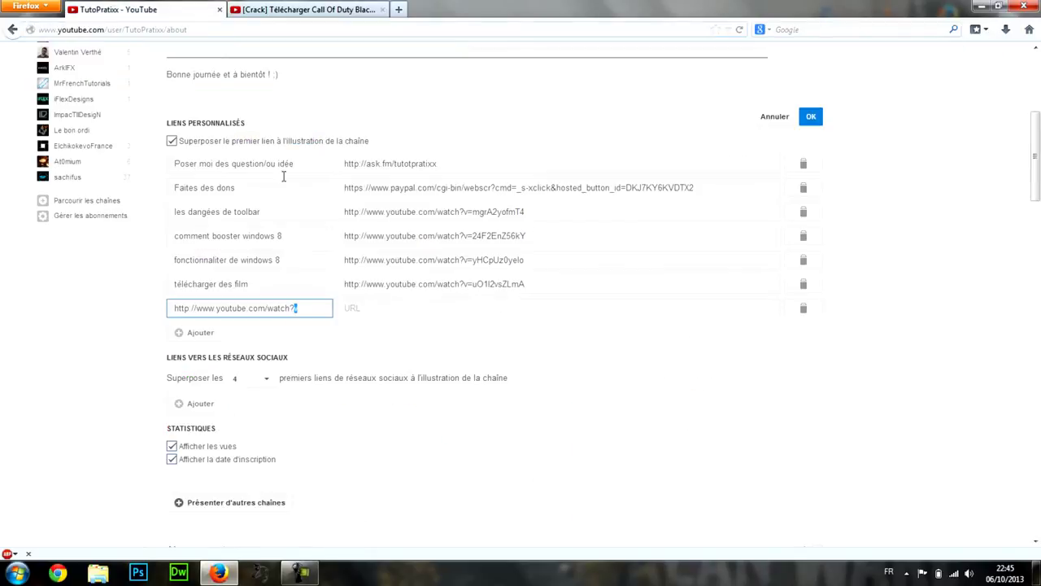
right_click(433, 317)
click(465, 374)
Step: Clear the misplaced web address from the new custom link's title
double_click(218, 309)
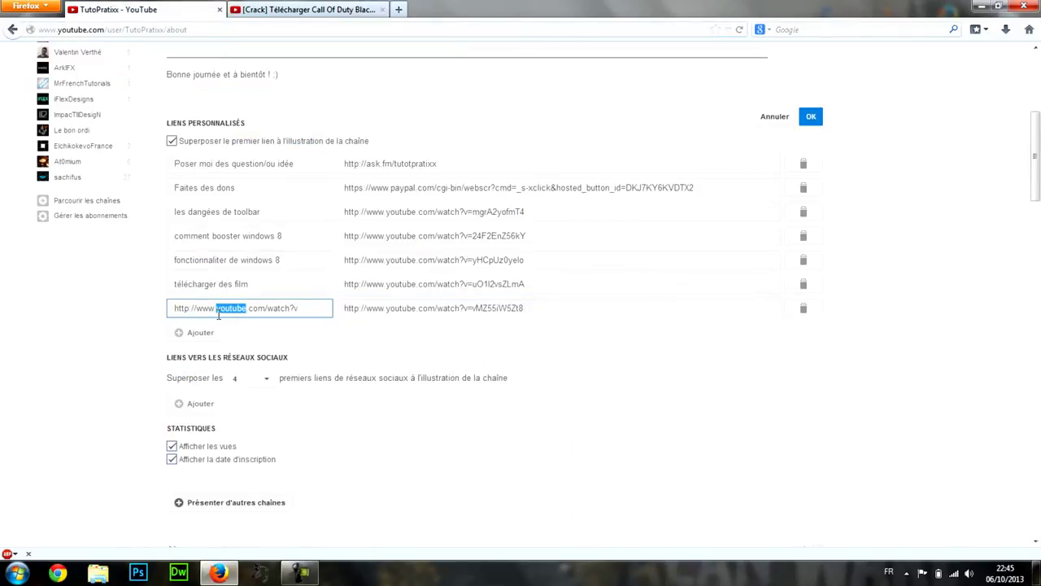
double_click(218, 309)
triple_click(218, 314)
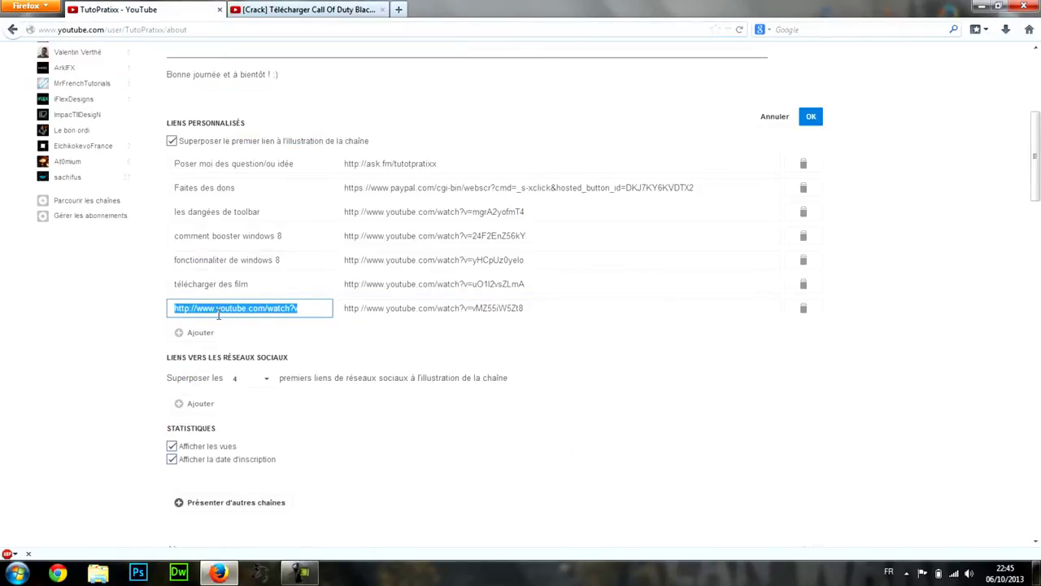
key(BackSpace)
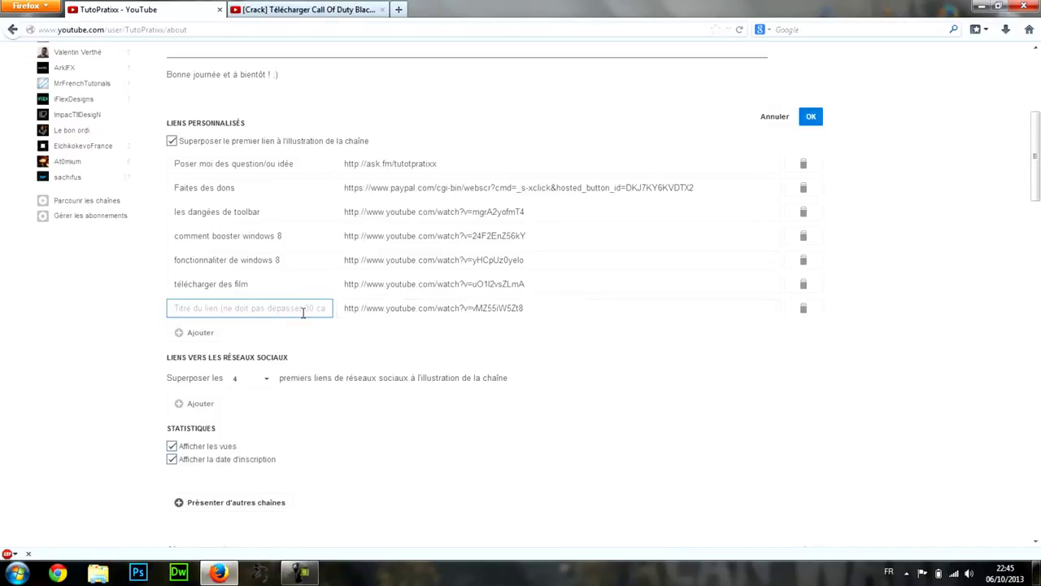
text(Crack |)
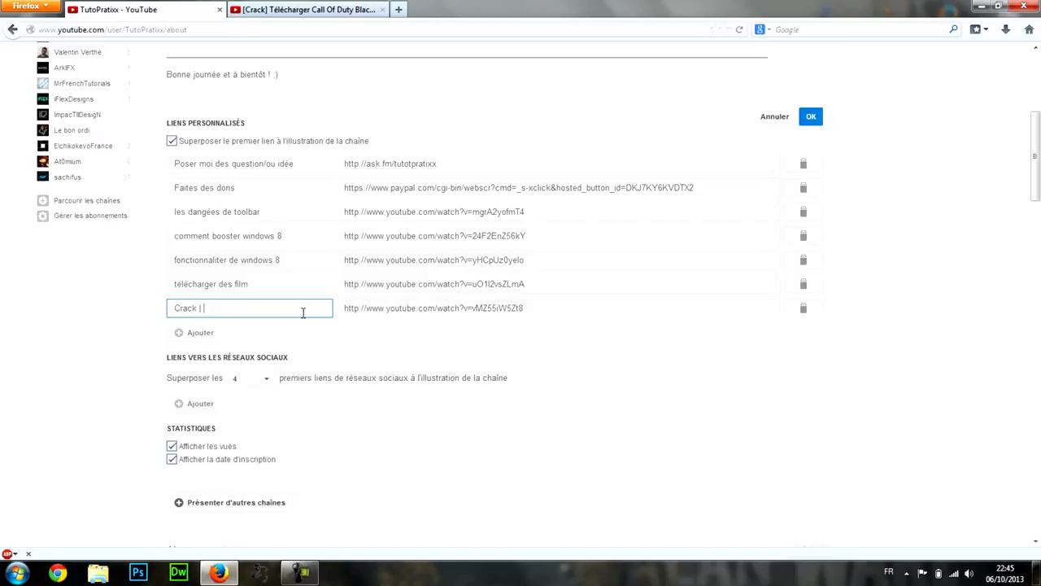
text(Télé harger)
key(BackSpace)
key(BackSpace)
key(BackSpace)
key(BackSpace)
key(BackSpace)
key(BackSpace)
key(BackSpace)
key(BackSpace)
key(BackSpace)
key(BackSpace)
key(BackSpace)
key(BackSpace)
key(BackSpace)
key(BackSpace)
key(BackSpace)
key(BackSpace)
key(BackSpace)
key(BackSpace)
key(BackSpace)
key(BackSpace)
key(BackSpace)
key(BackSpace)
key(BackSpace)
key(BackSpace)
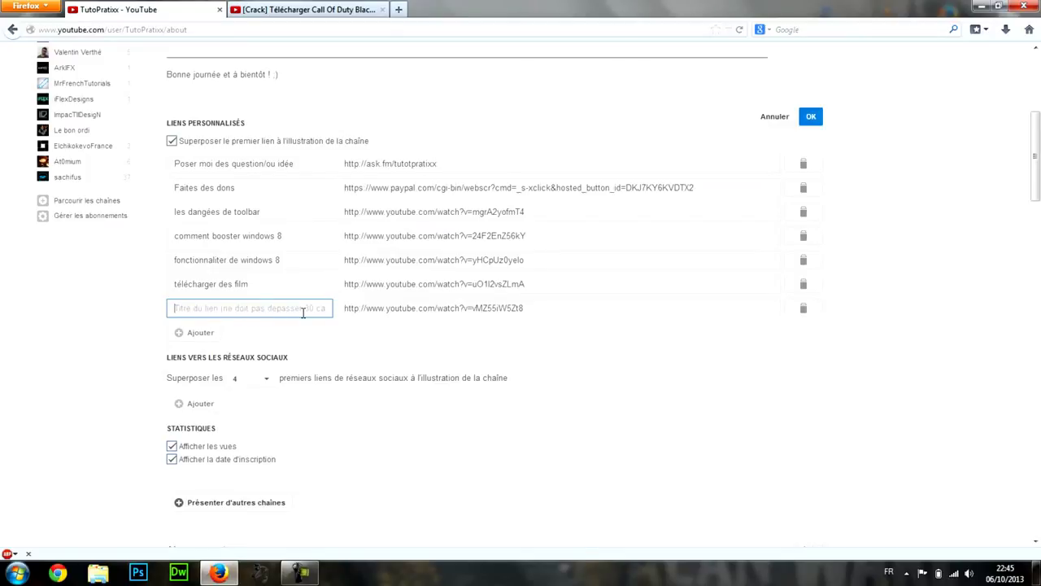
text(t)
key(BackSpace)
text(télécharger calla of duty 2 gr)
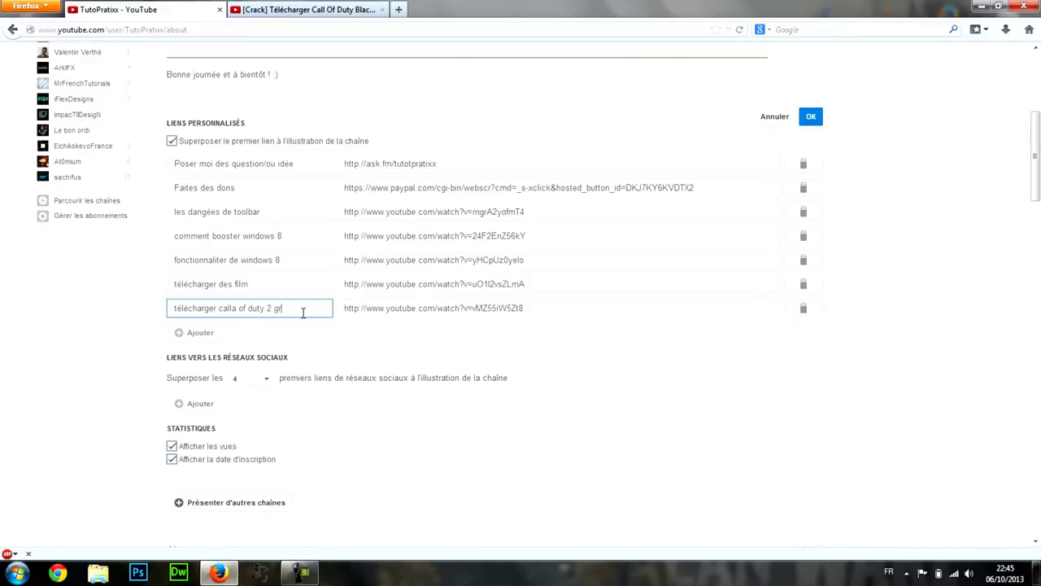
key(BackSpace)
key(BackSpace)
key(BackSpace)
key(BackSpace)
key(BackSpace)
key(BackSpace)
key(BackSpace)
key(BackSpace)
key(BackSpace)
key(BackSpace)
key(BackSpace)
key(BackSpace)
key(BackSpace)
key(BackSpace)
key(BackSpace)
key(BackSpace)
key(BackSpace)
key(BackSpace)
key(BackSpace)
key(BackSpace)
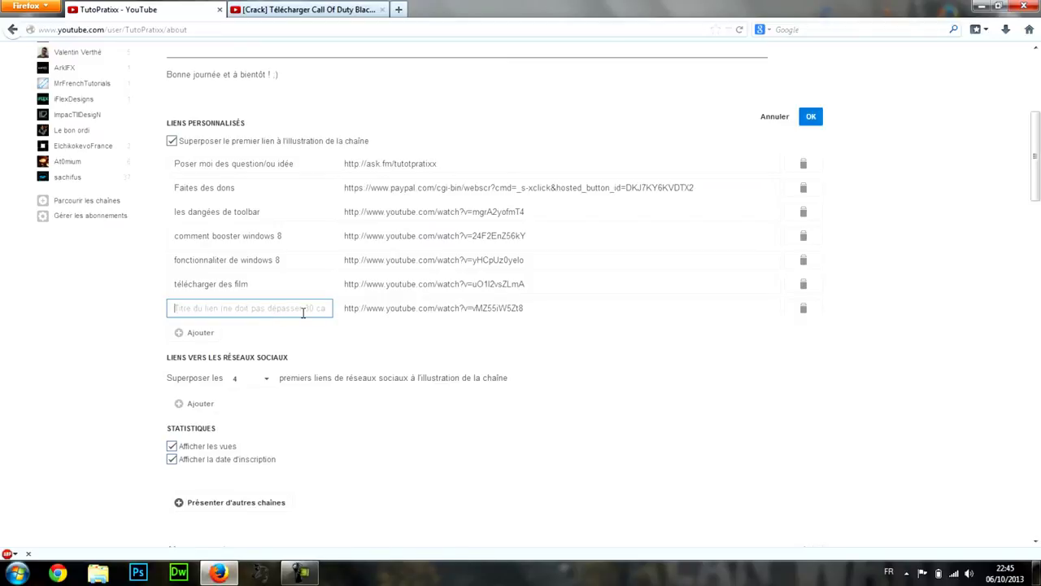
Step: Title the new custom link "Télécharger CODT BO 2" and save the custom links
text(Télécharger C)
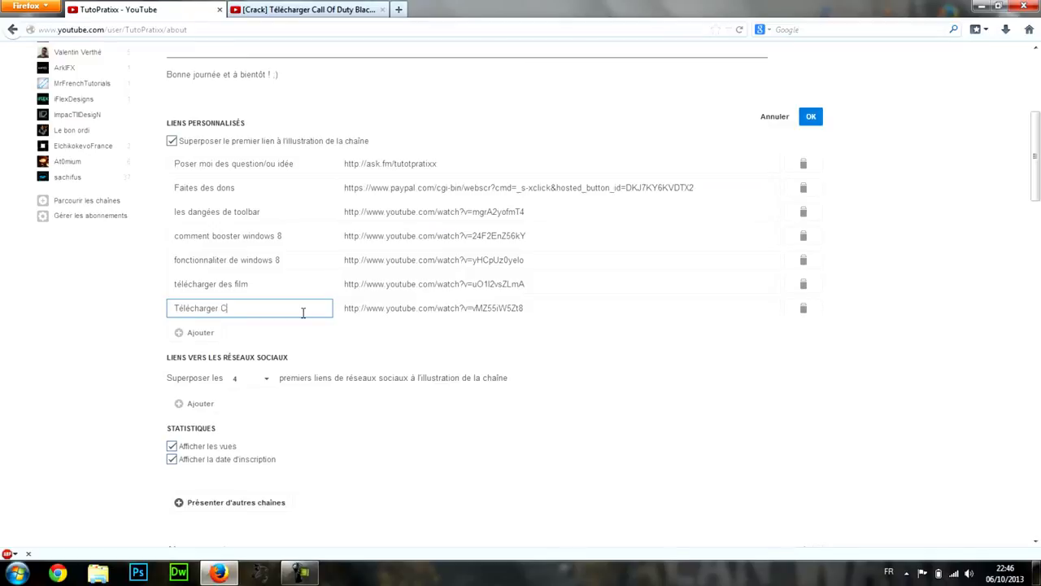
text(T BO 2)
key(Return)
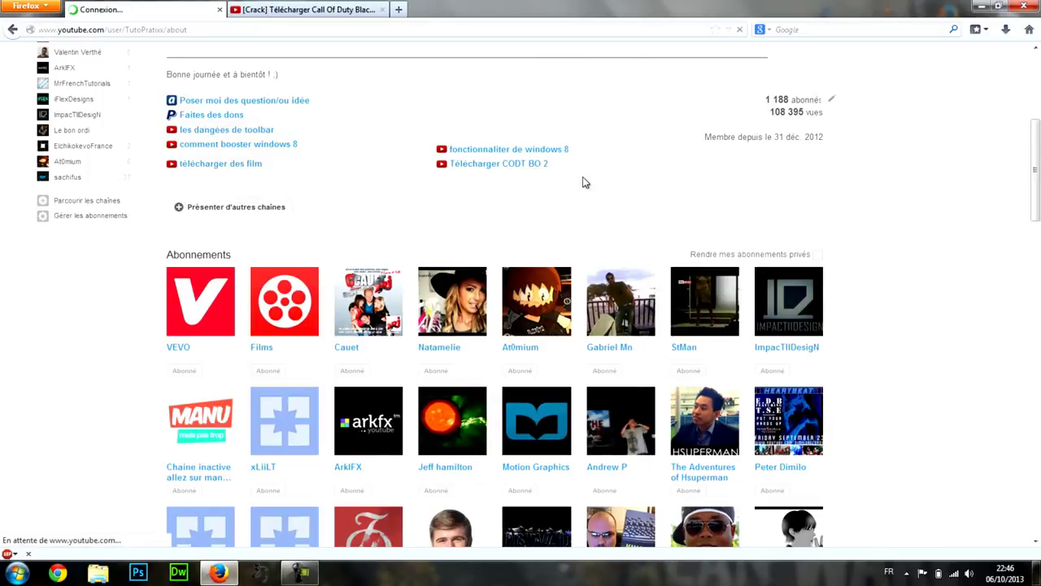
Step: Test the new "Télécharger CODT BO 2" link, pause the video it opens, and return to the À propos de page
click(498, 165)
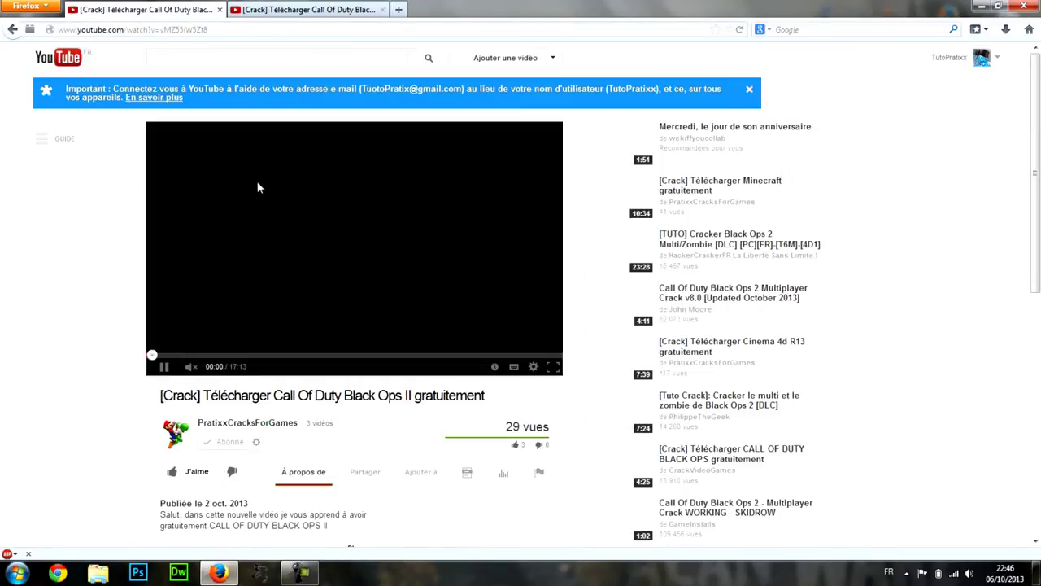
click(166, 366)
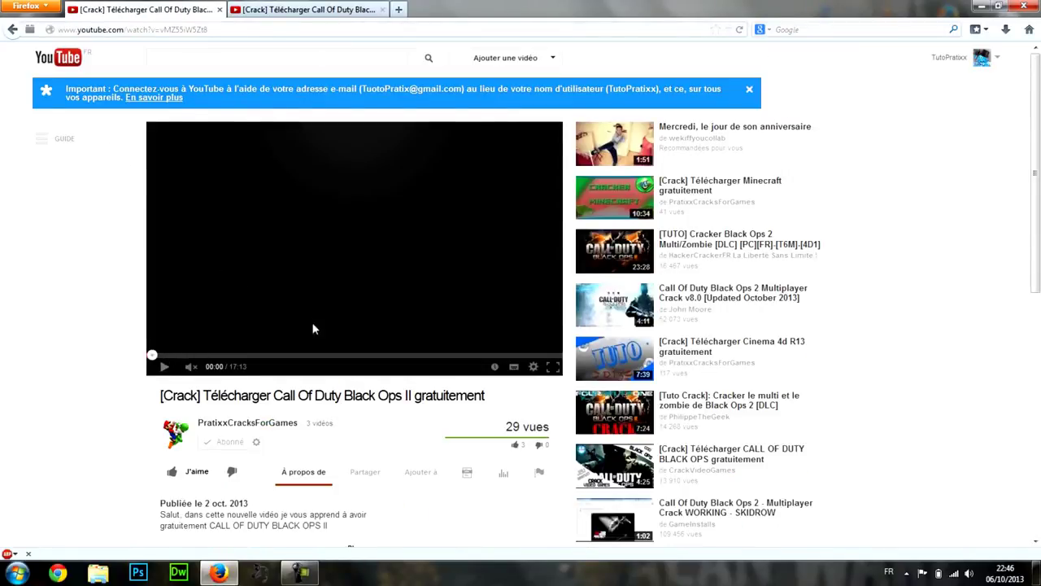
click(12, 29)
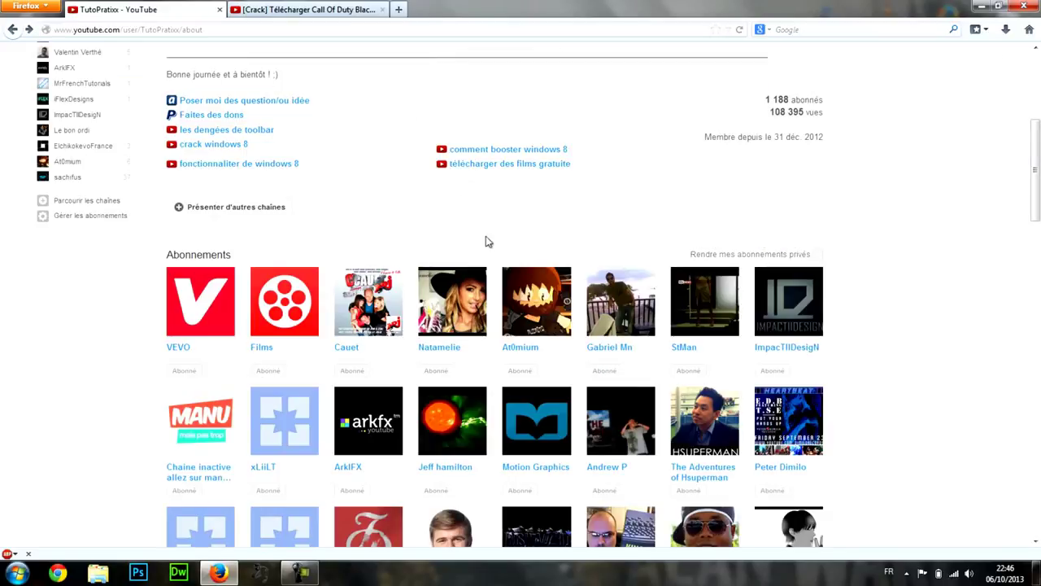
Step: Turn off the display of the registration date in the À propos de page's statistics and save the change
scroll(488, 235, up, 3)
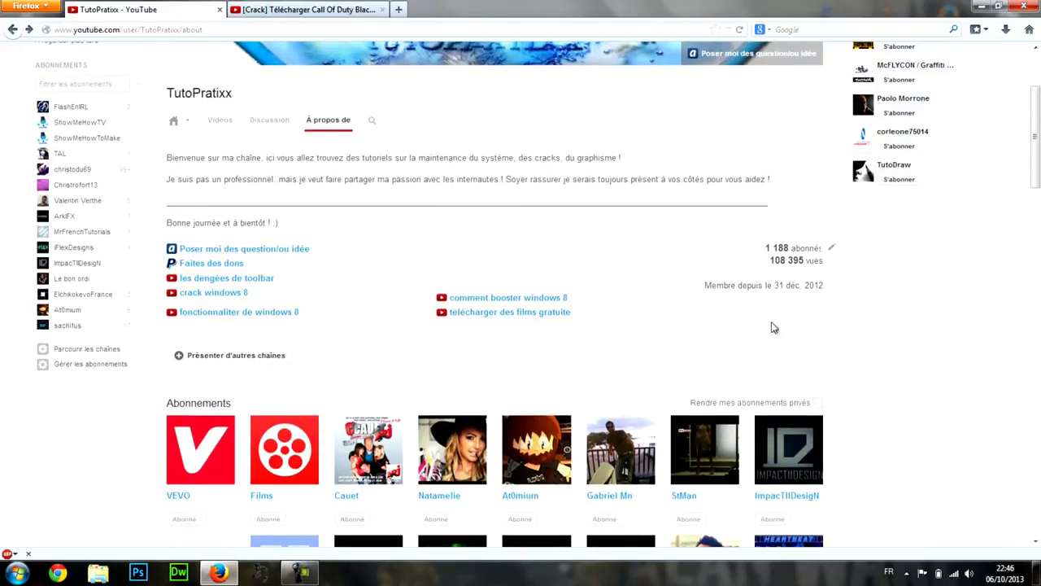
click(832, 248)
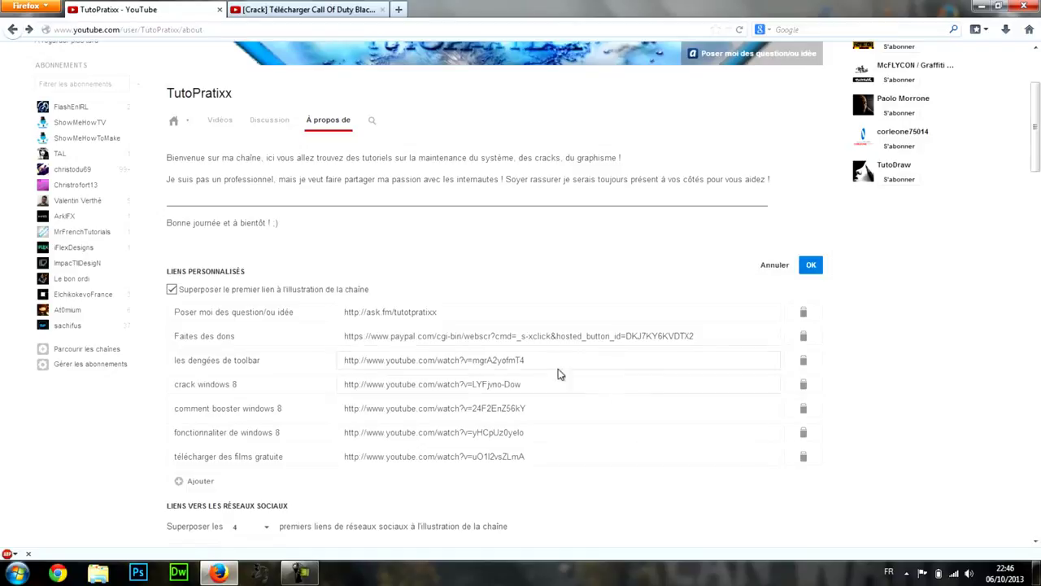
scroll(560, 383, down, 5)
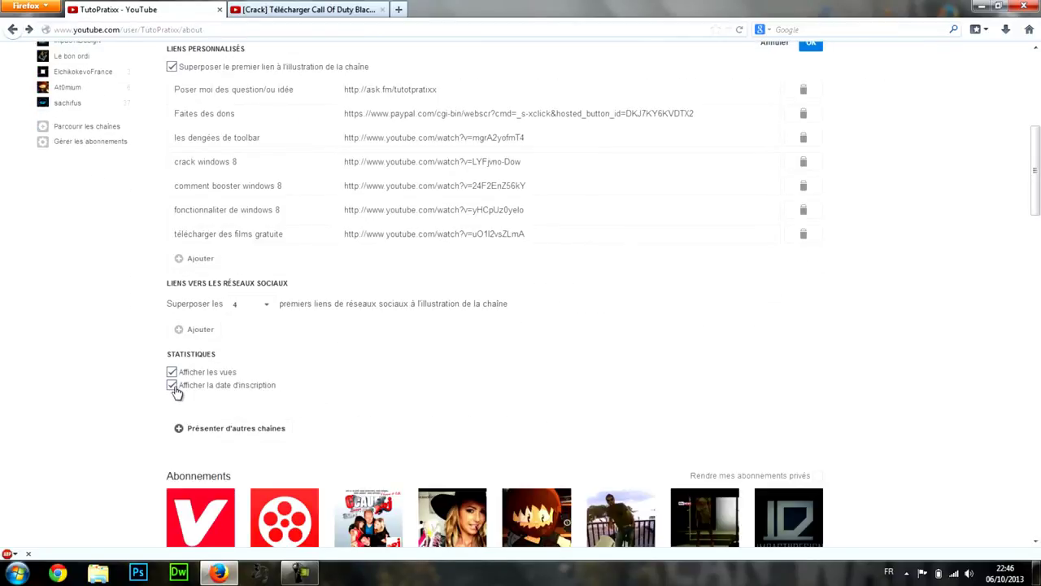
click(229, 390)
scroll(909, 401, down, 1)
scroll(876, 235, up, 3)
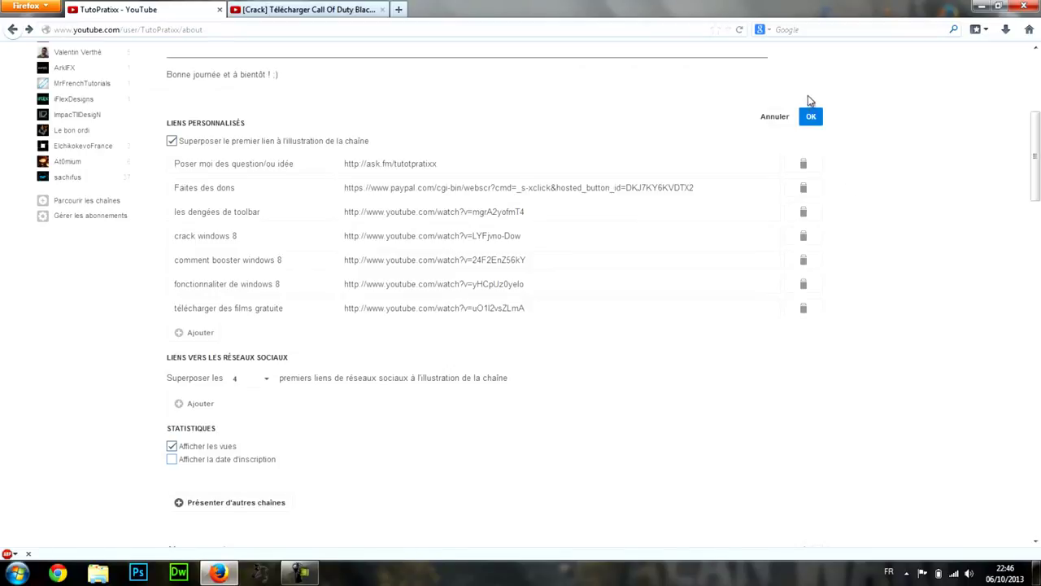
click(810, 114)
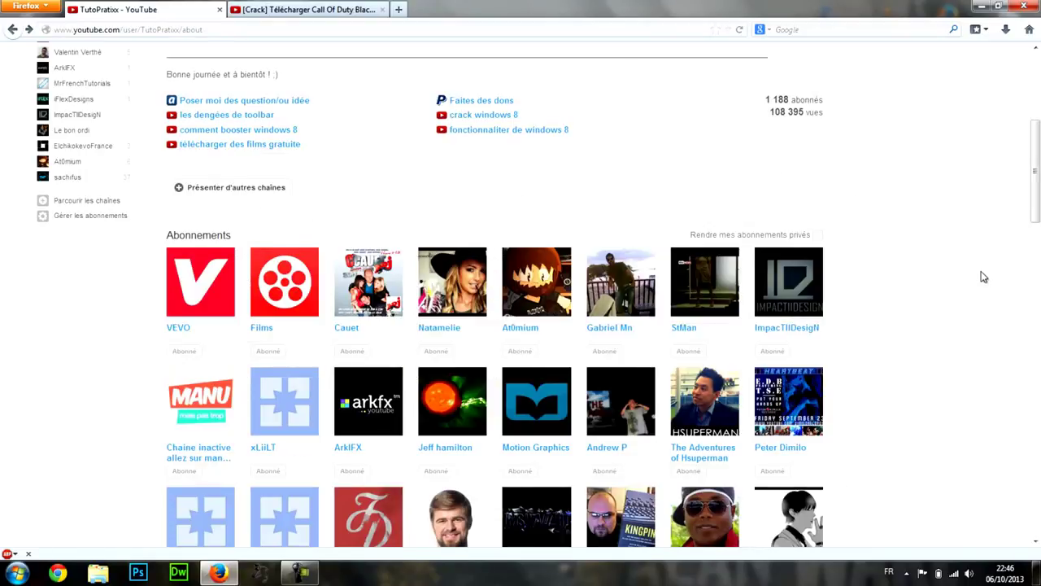
Step: Go to the channel's uploaded videos and open "Présentation de ma nouvelle chaine YouTube" for editing
scroll(983, 273, up, 5)
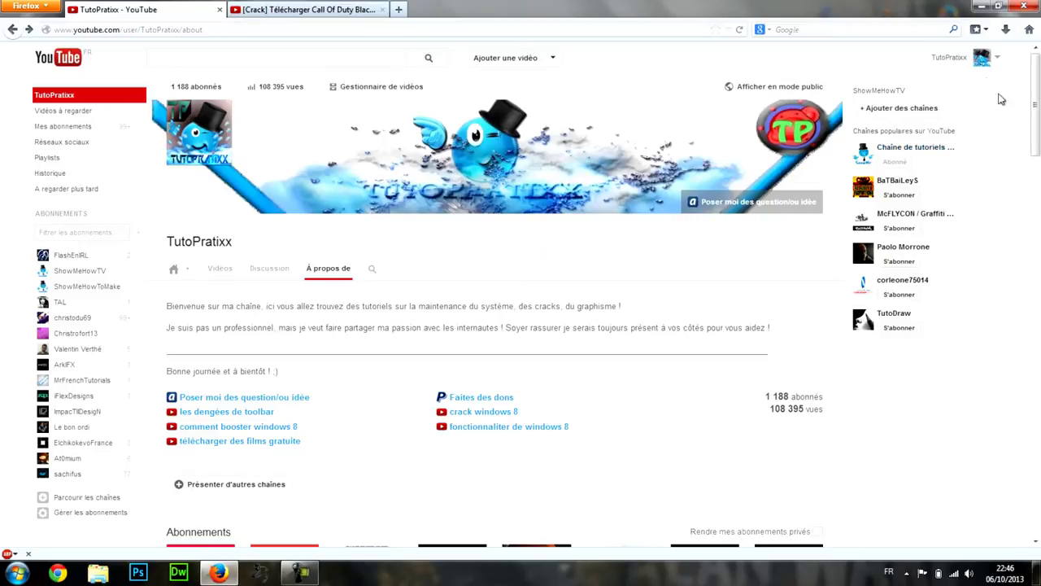
click(983, 61)
click(953, 101)
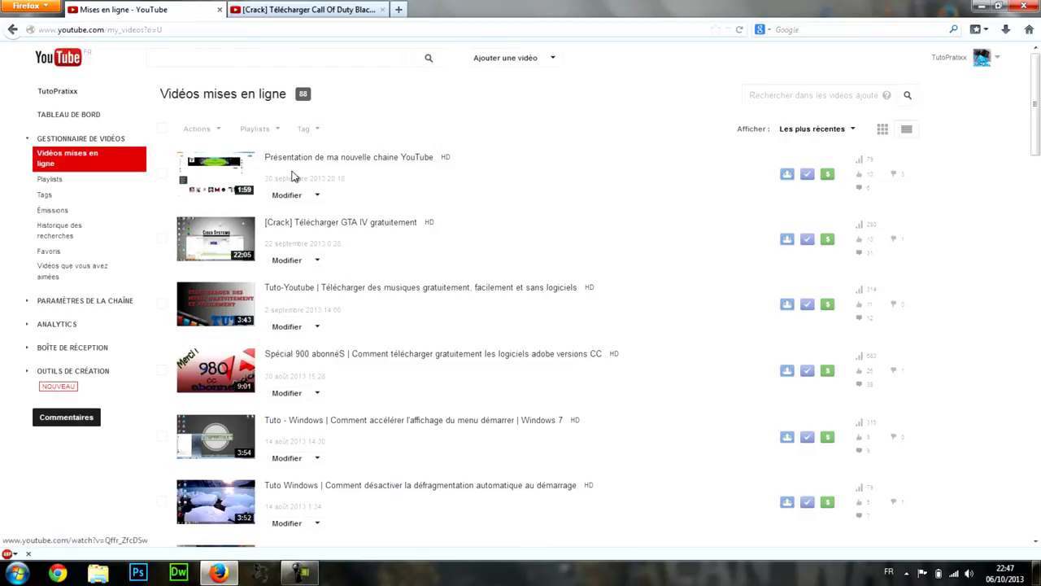
click(285, 197)
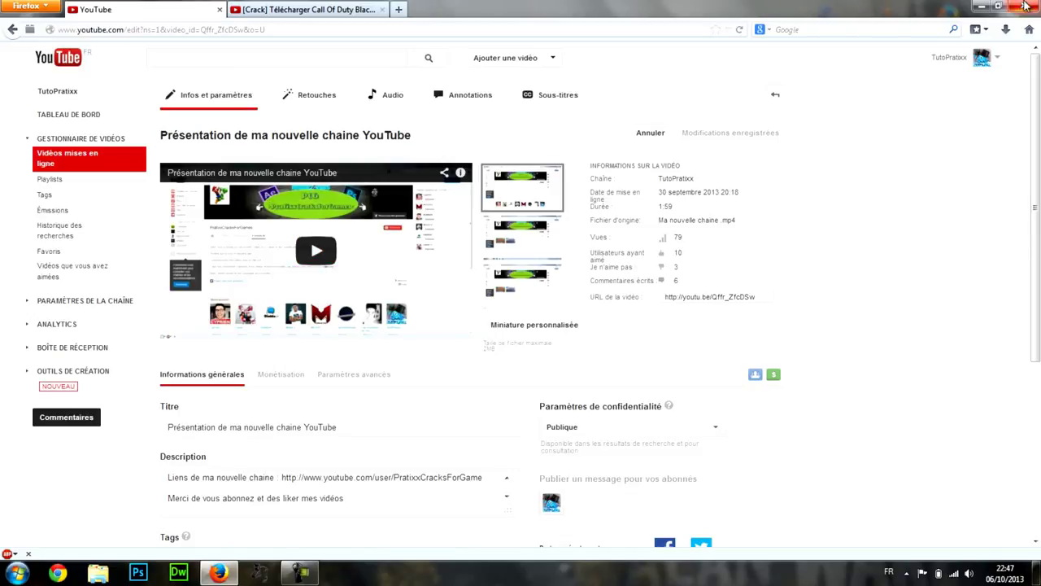
Step: Open Sans titre-1.psd in Photoshop and compare its design with the video thumbnails on PratixxCracksForGames' Vidéos page in Firefox
click(979, 5)
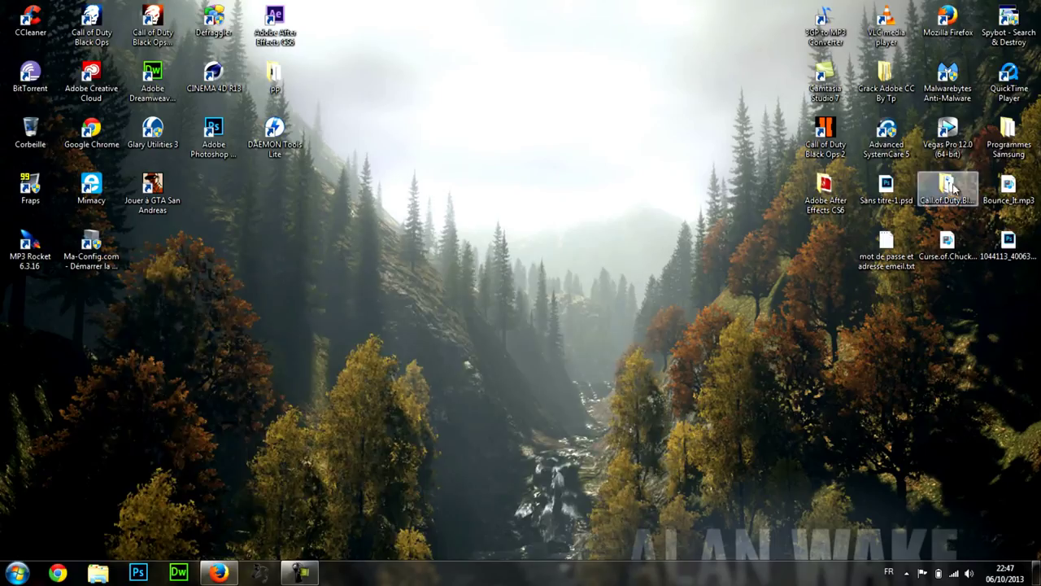
drag(871, 196, 825, 193)
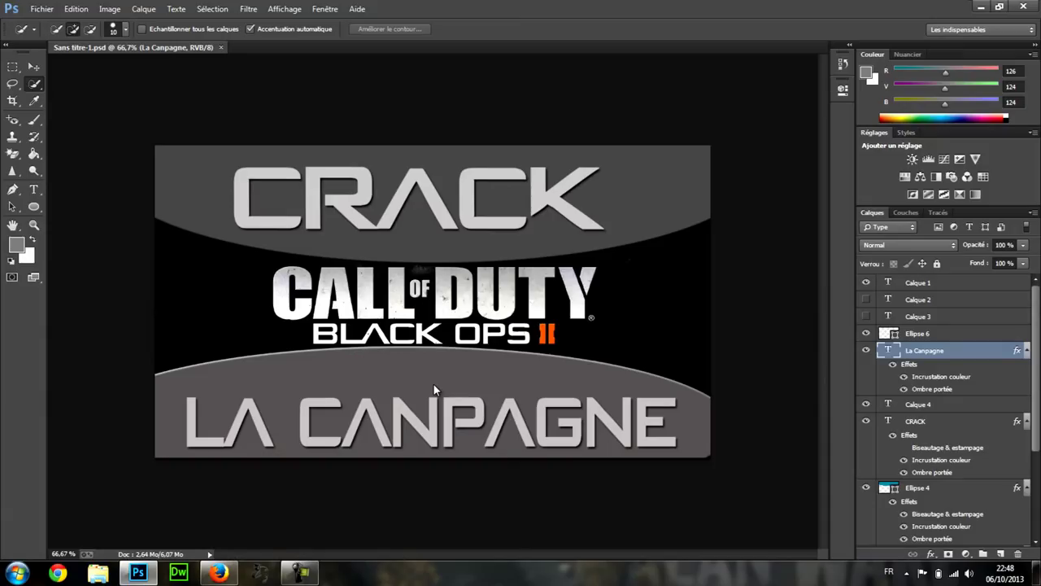
click(210, 575)
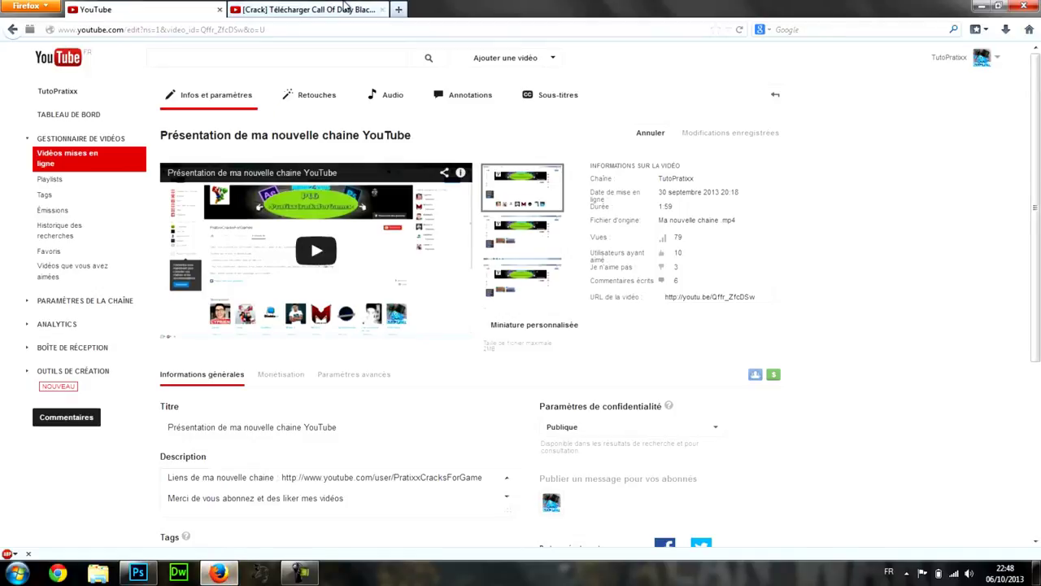
click(301, 9)
click(12, 30)
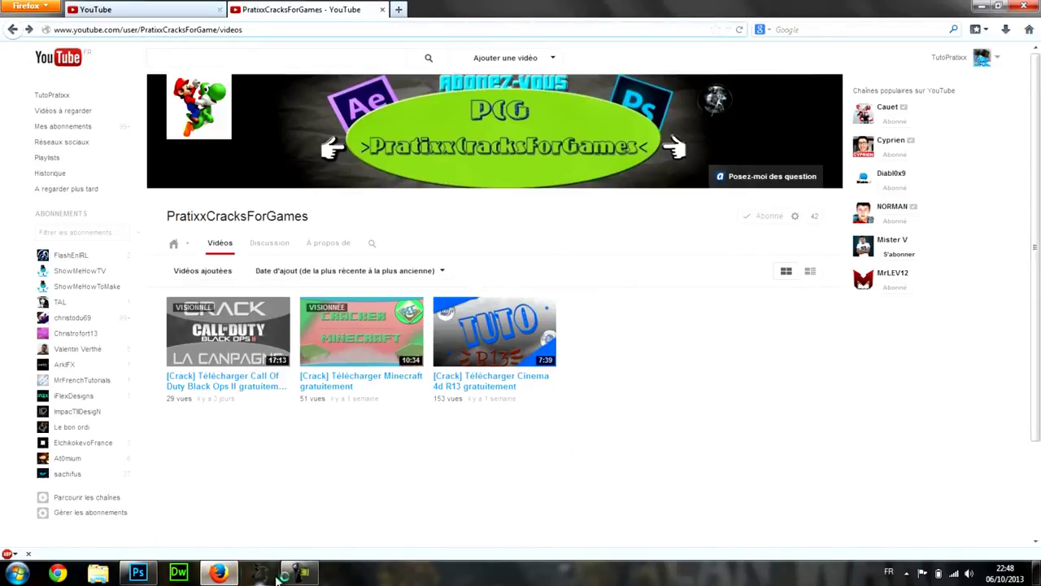
click(138, 573)
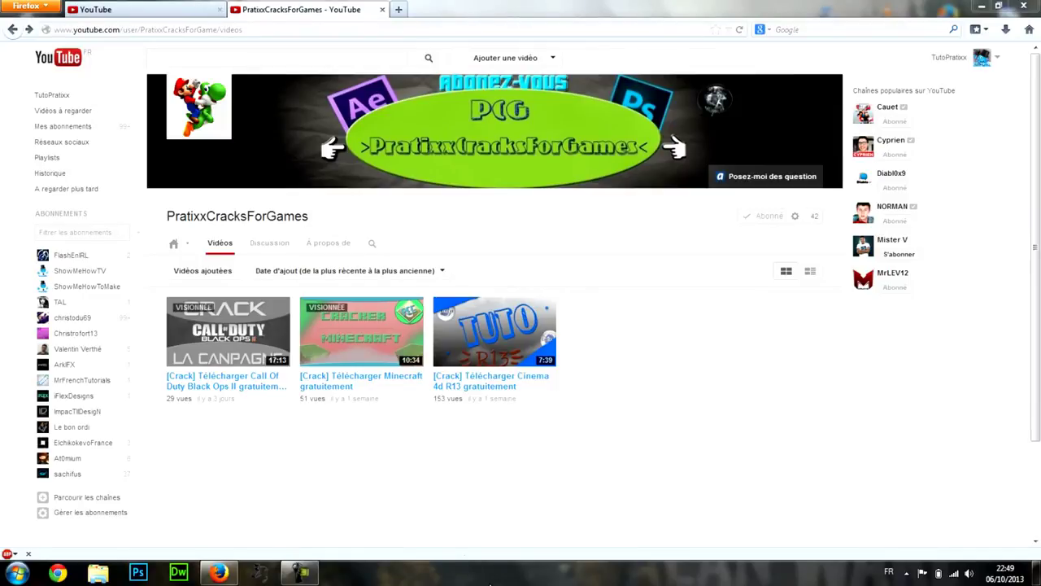
Step: Return to the presentation video's edit page and examine its thumbnail options, title, description, tags, privacy and category settings
click(146, 6)
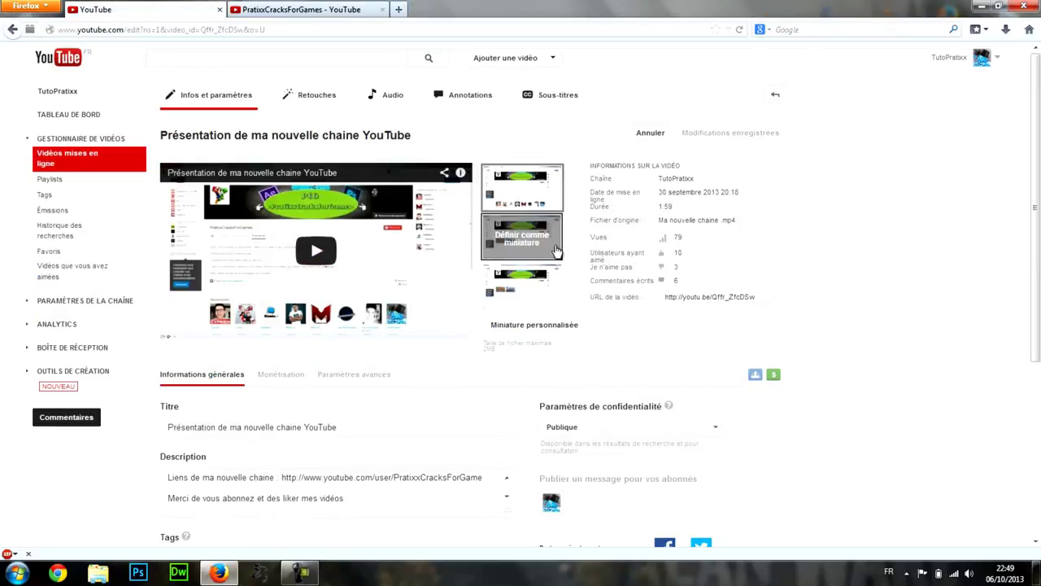
scroll(919, 333, down, 3)
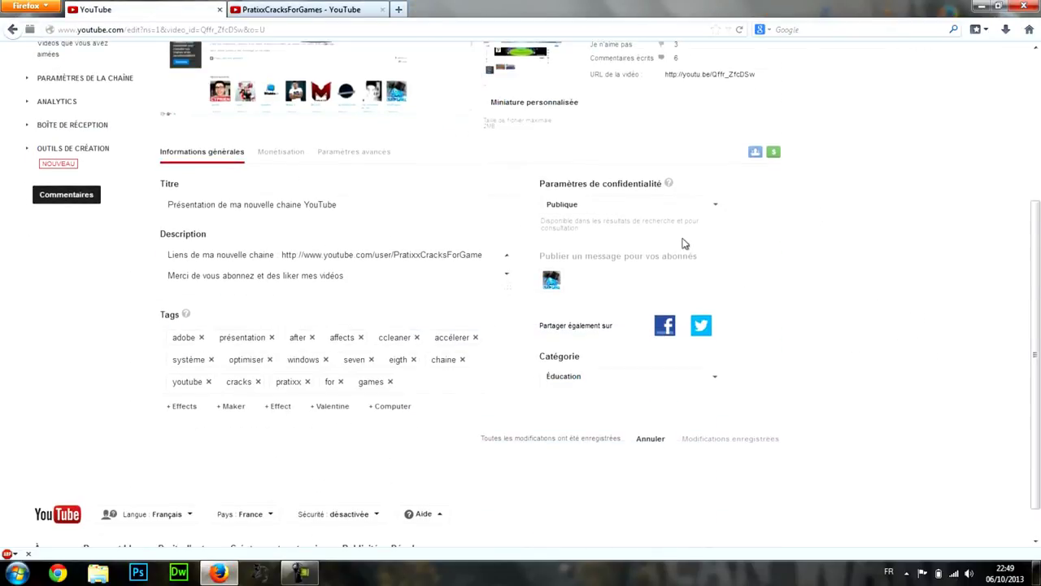
click(351, 204)
scroll(344, 237, up, 3)
scroll(448, 353, down, 4)
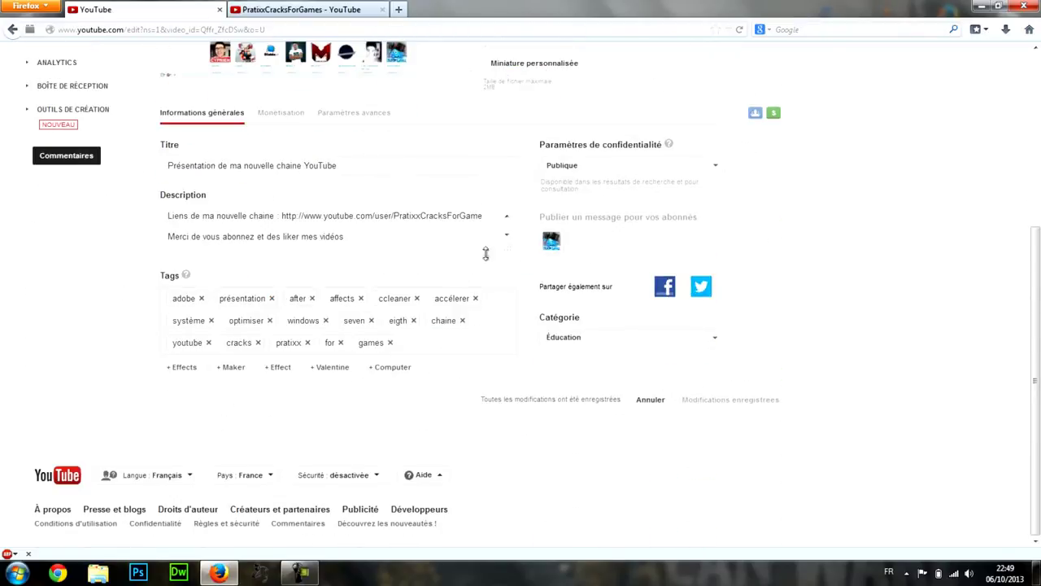
Step: Examine the wording of the presentation video's title and description, including the link to the new channel
click(501, 220)
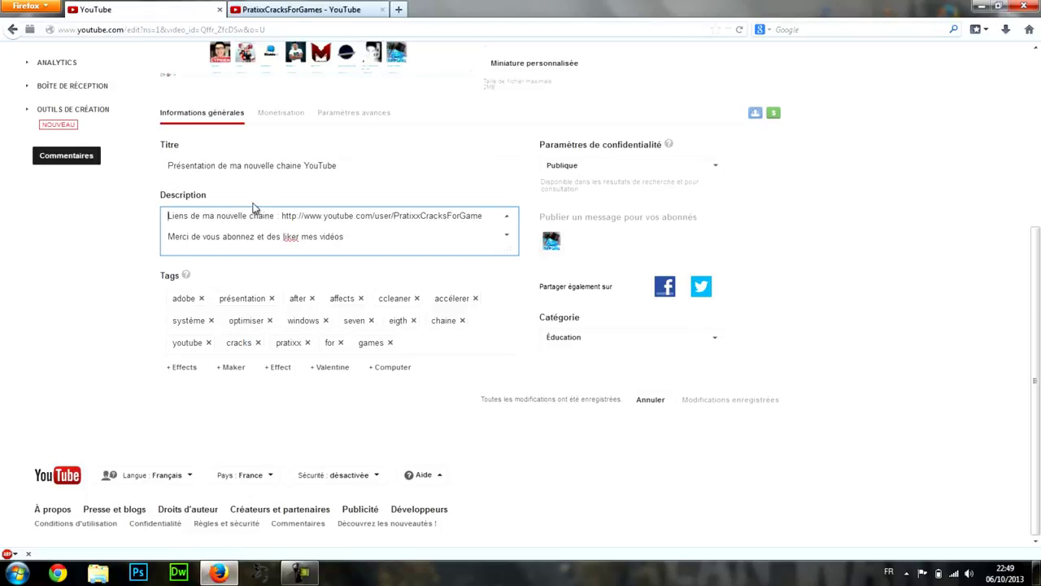
click(174, 165)
click(306, 165)
click(305, 213)
drag(203, 216, 283, 225)
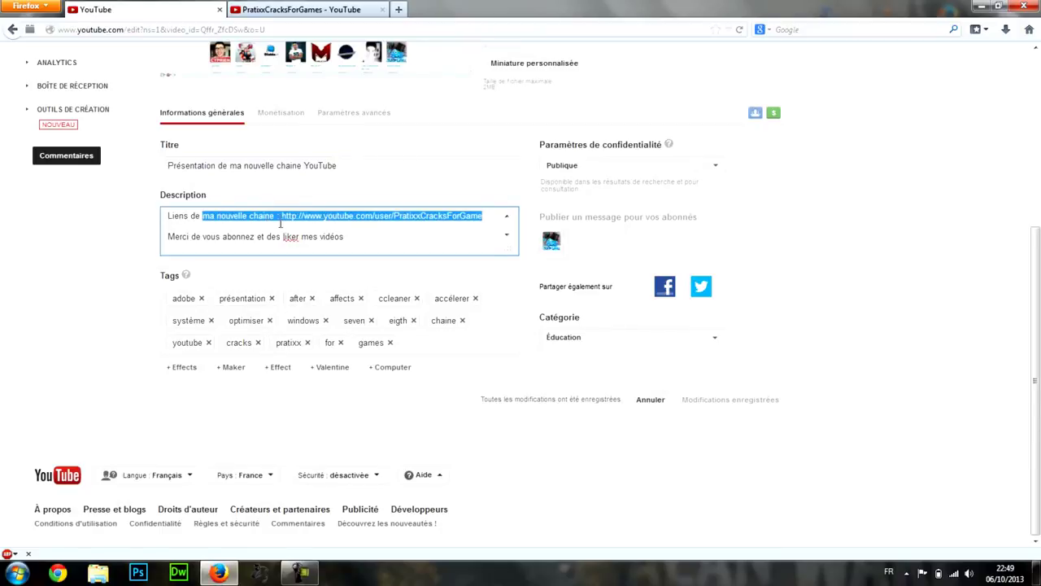
click(278, 220)
drag(227, 167, 328, 165)
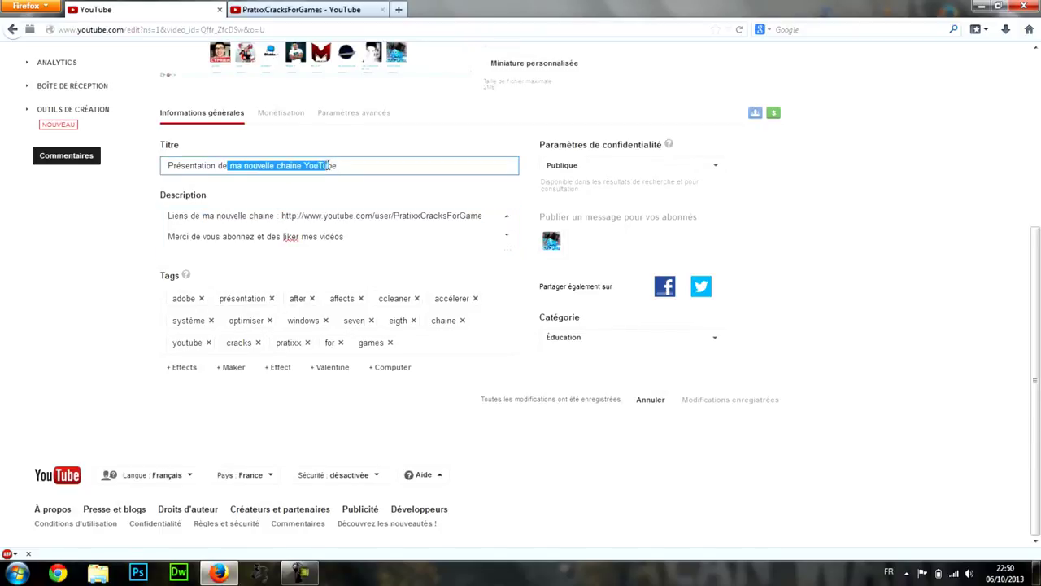
click(358, 219)
click(345, 167)
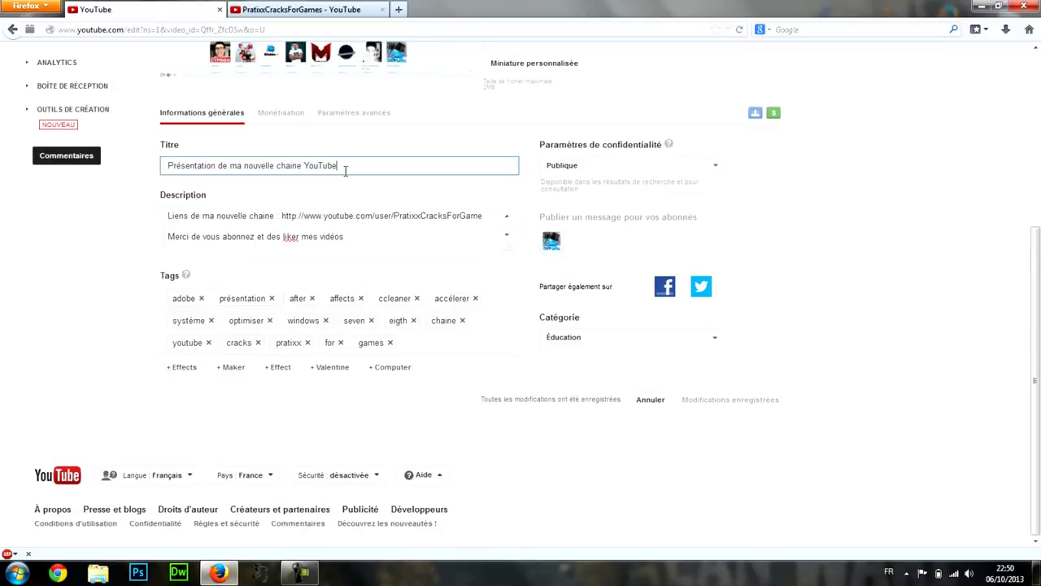
drag(323, 218, 356, 218)
click(398, 233)
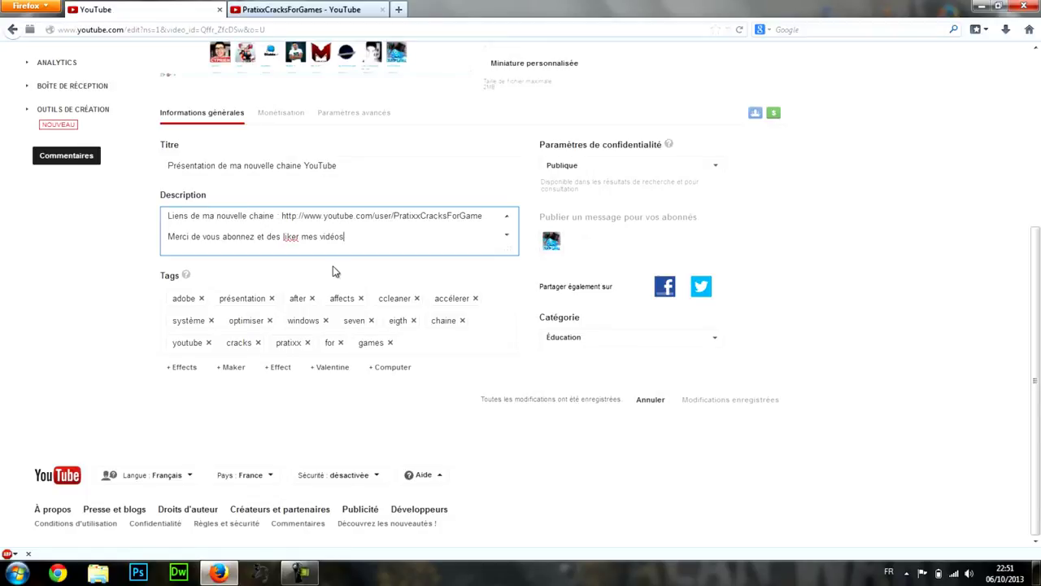
Step: Add the tags de, ma, nouvelle and chaine to the video and save the modifications
click(480, 351)
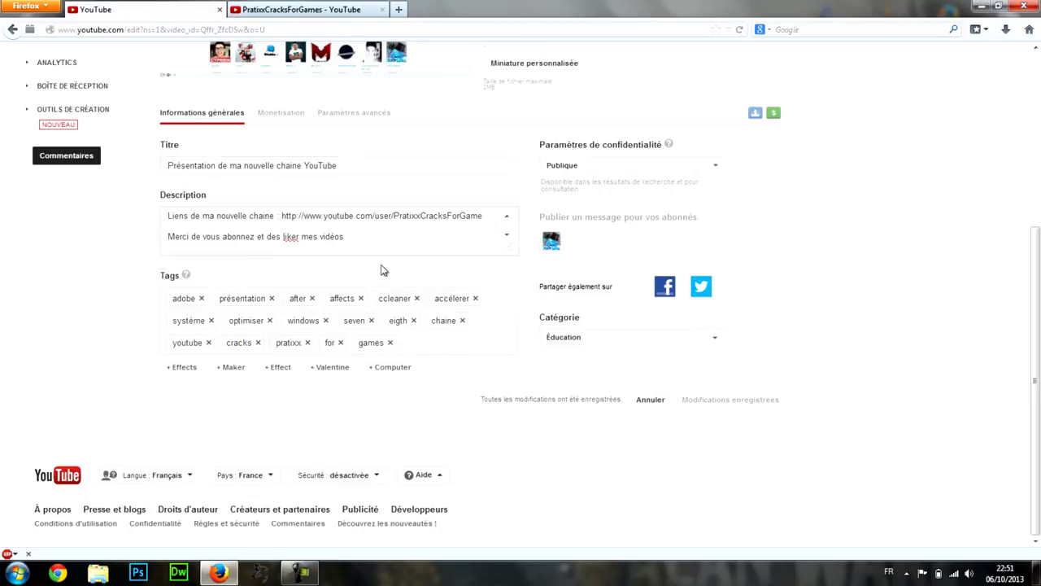
text(de )
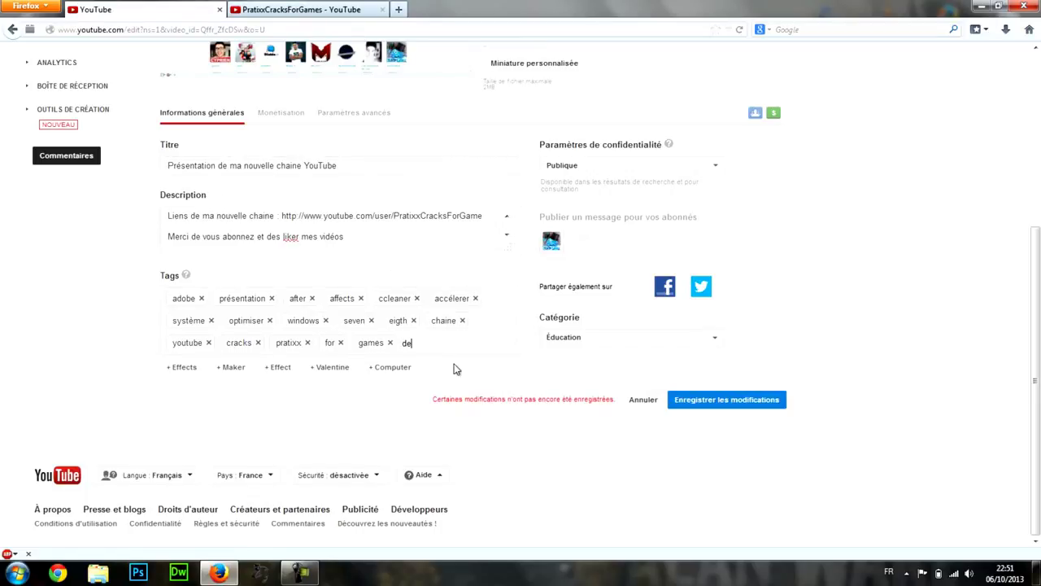
text(ma nouv)
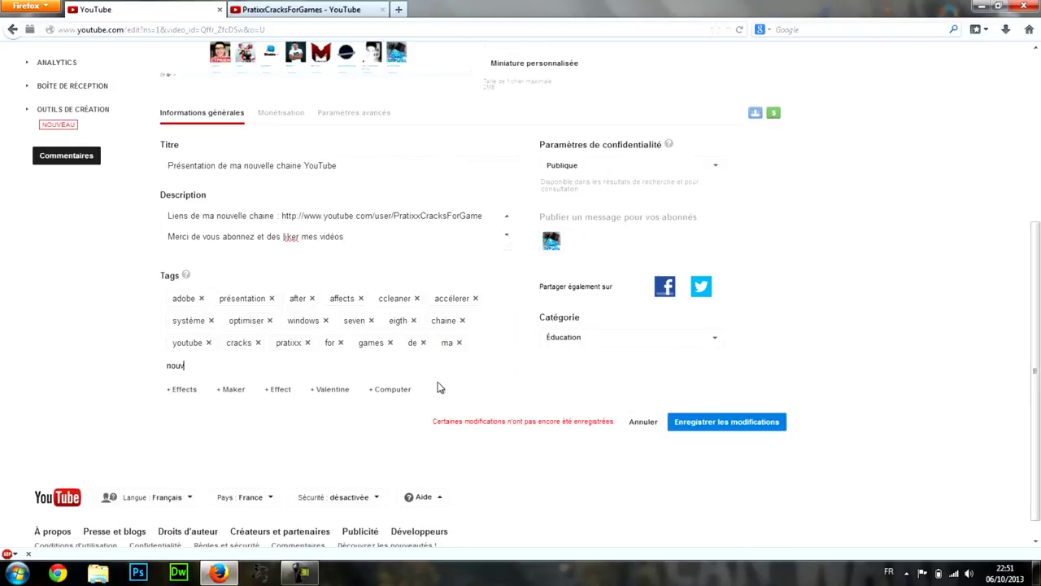
text(elle chaine)
click(716, 423)
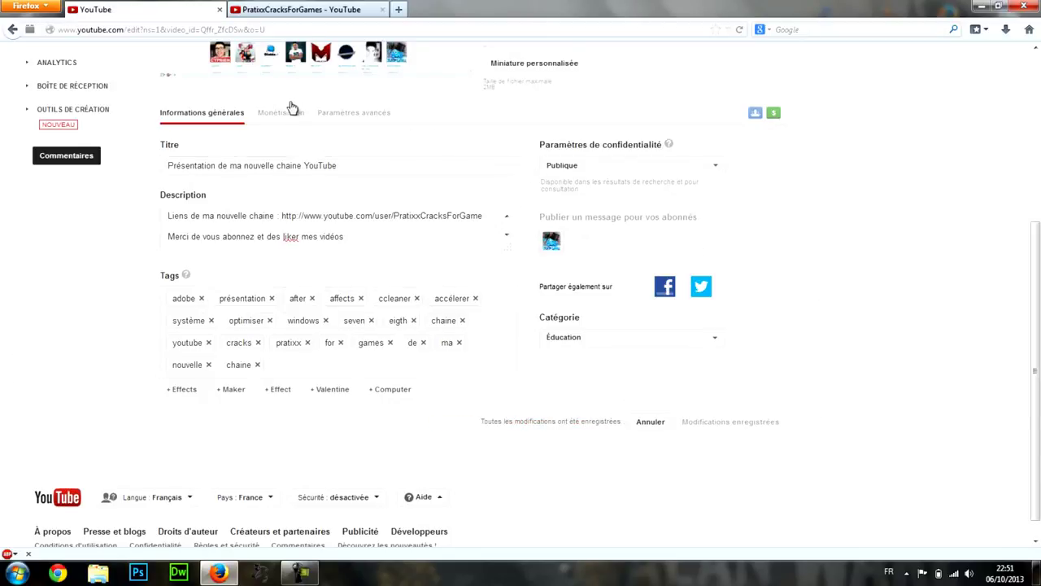
Step: Open the video's Monétisation settings and review the usage policy, ad formats and element information
scroll(472, 119, up, 5)
scroll(472, 119, up, 1)
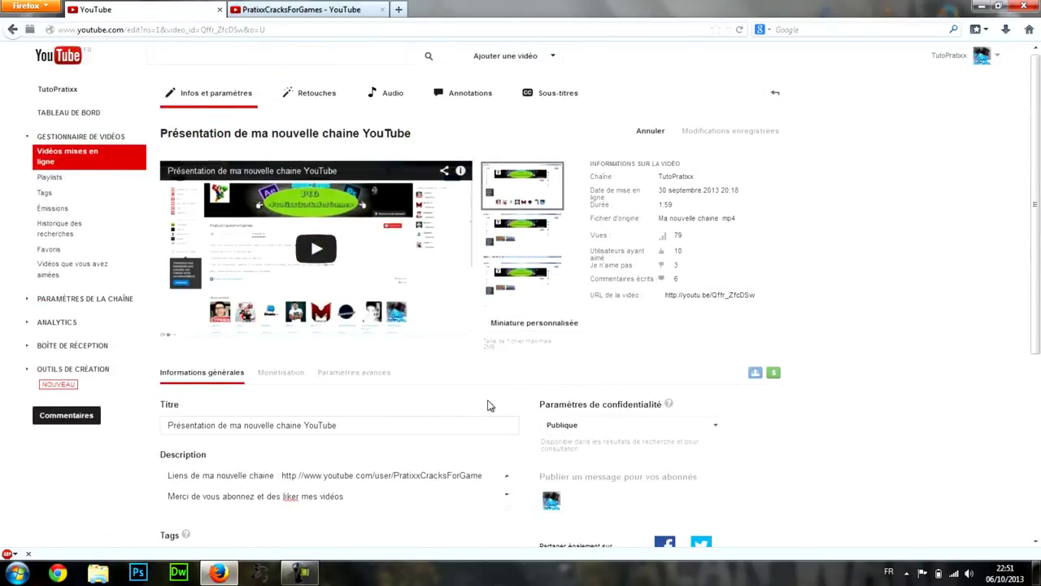
scroll(484, 398, down, 7)
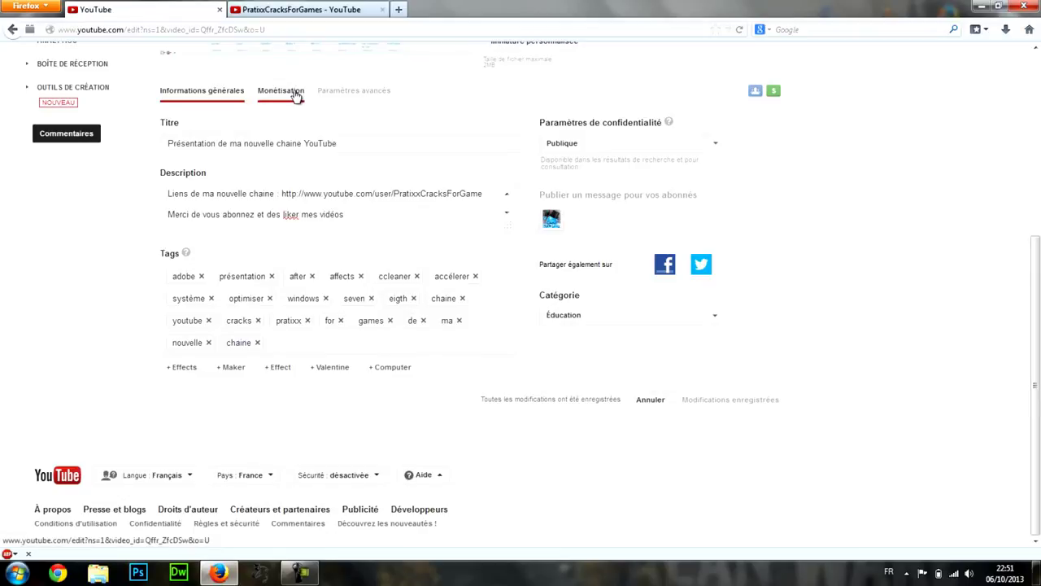
click(296, 97)
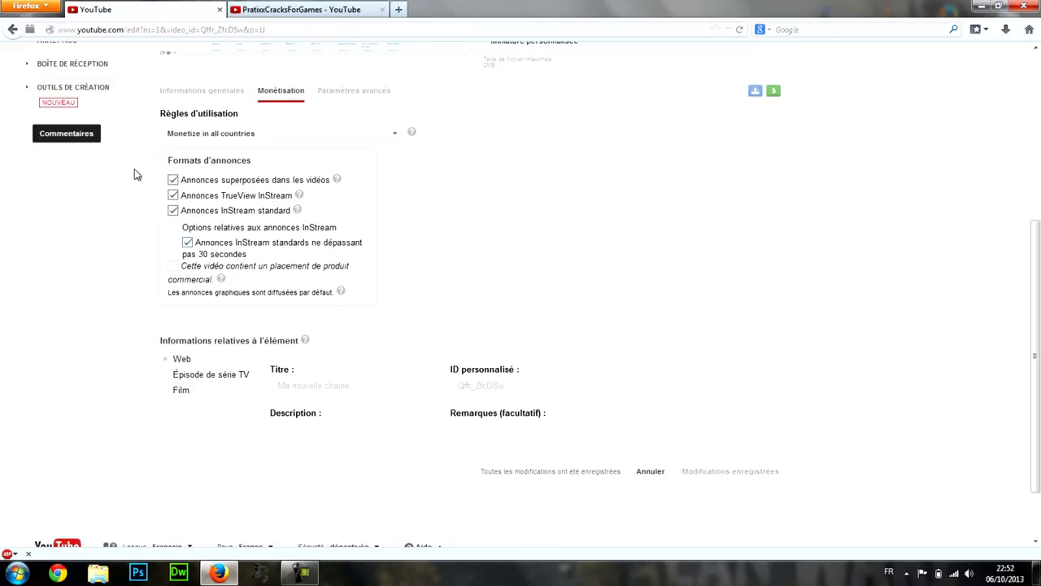
scroll(645, 163, up, 5)
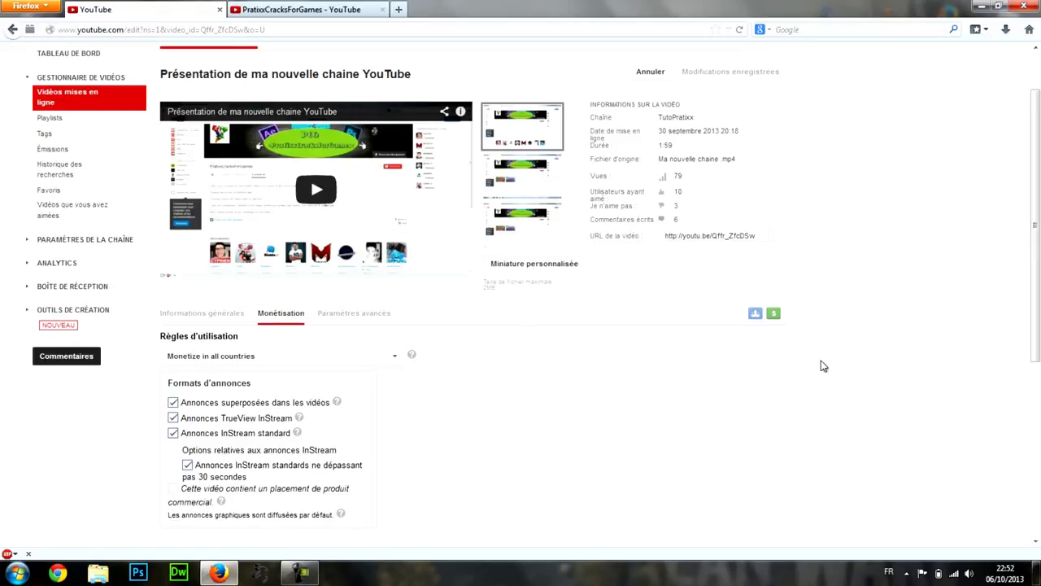
scroll(781, 378, down, 3)
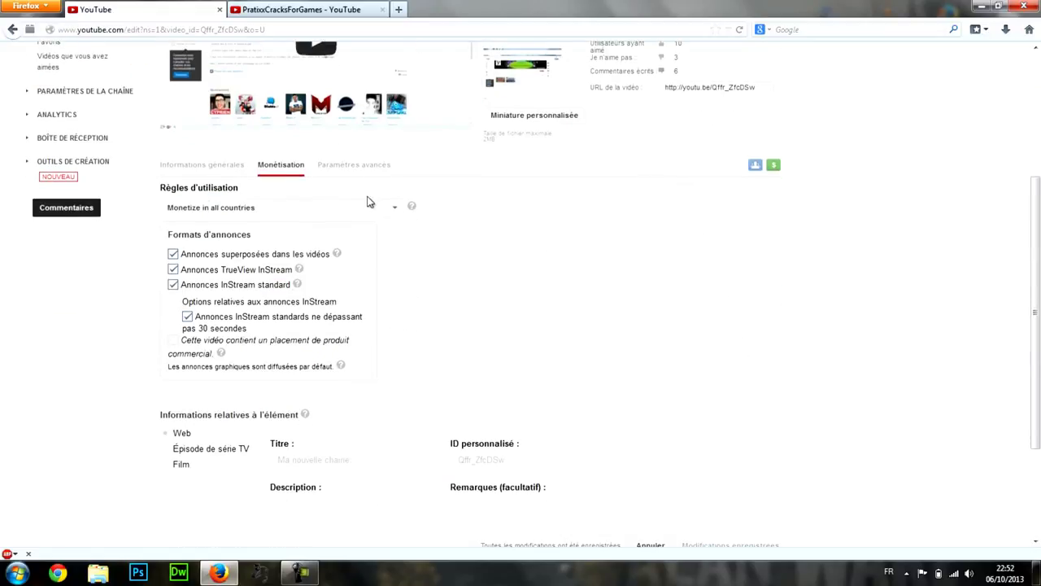
Step: Keep the usage policy at Monetize in all countries with the InStream ad formats enabled, and save the monetisation settings
click(366, 209)
click(366, 209)
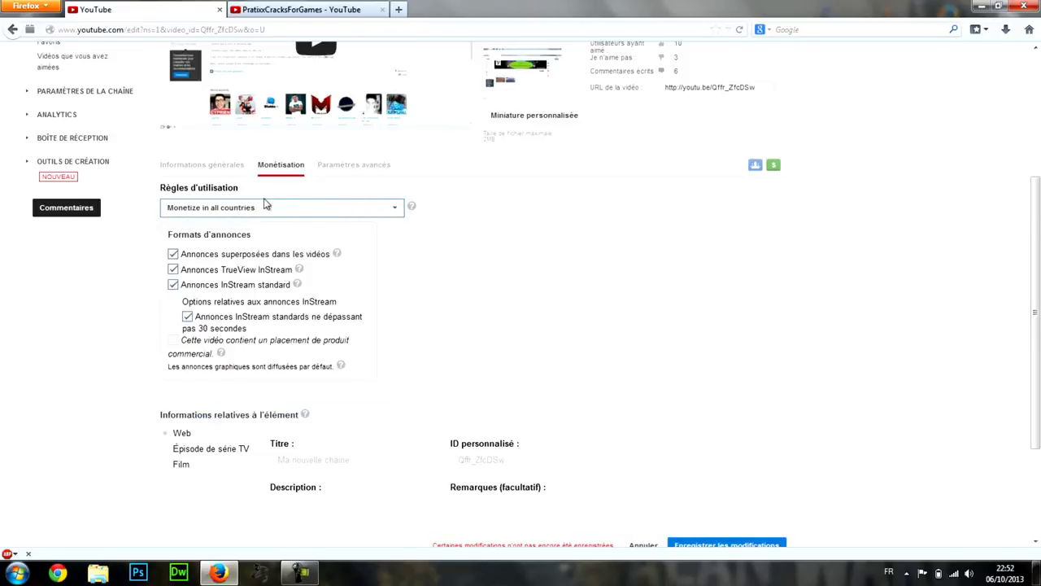
scroll(465, 429, down, 3)
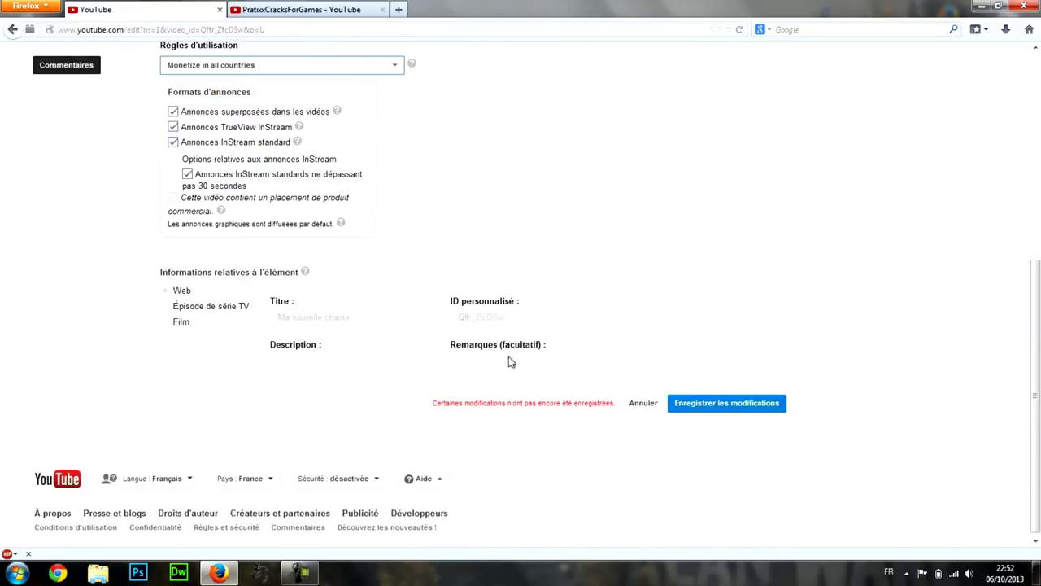
click(188, 180)
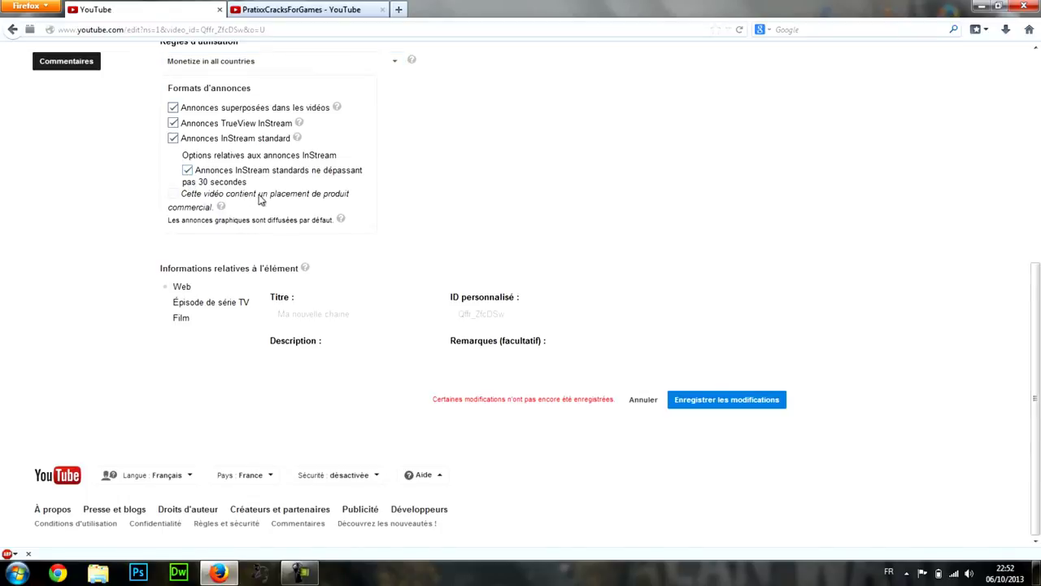
drag(258, 197, 348, 199)
click(348, 200)
click(720, 400)
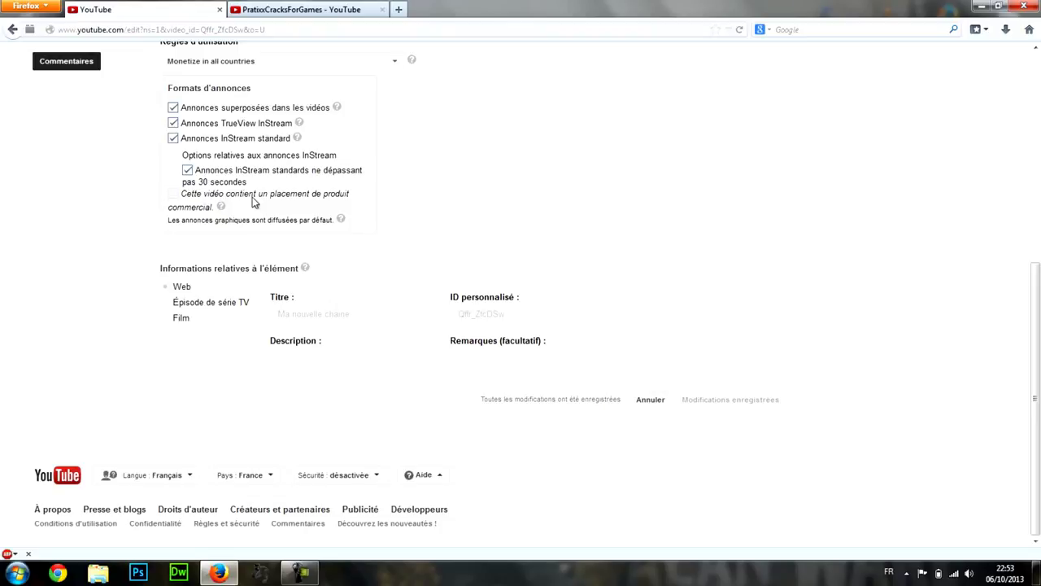
Step: Open the video's Paramètres avancés and examine the comment, licence, syndication, distribution, 3D and statistics options
scroll(252, 202, up, 8)
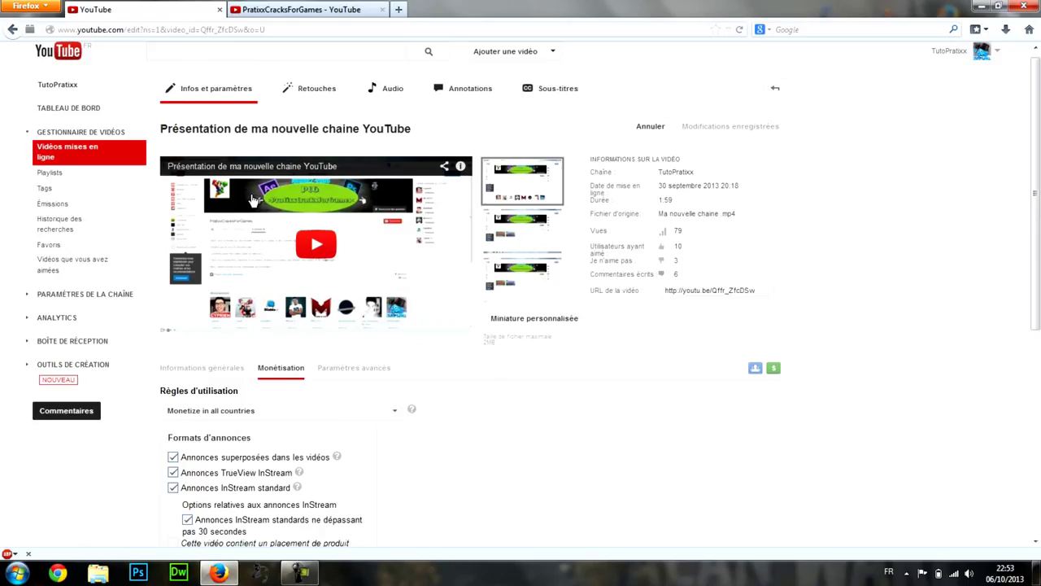
click(354, 376)
scroll(488, 365, down, 3)
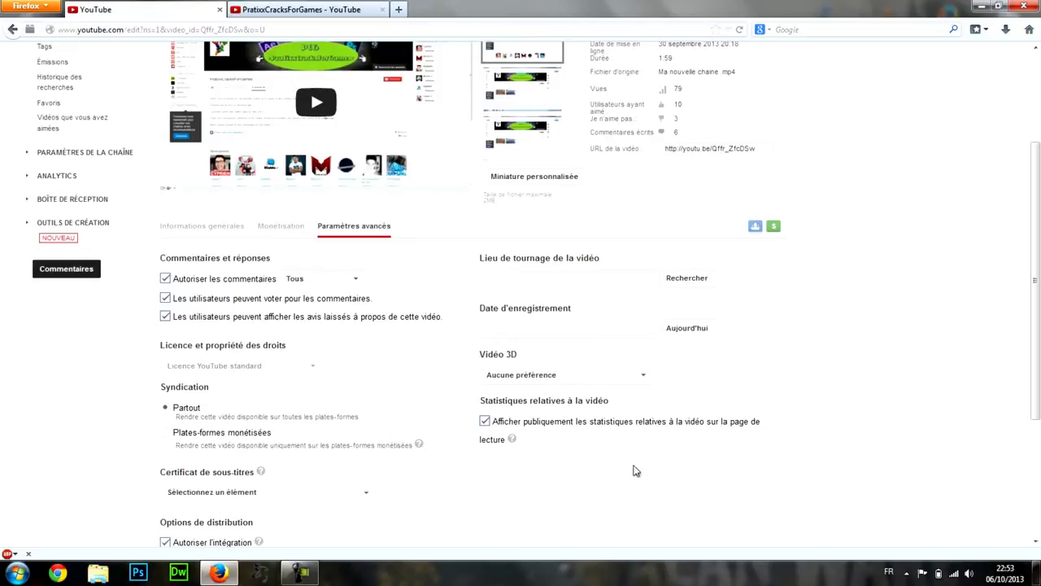
scroll(836, 423, down, 2)
scroll(836, 423, down, 1)
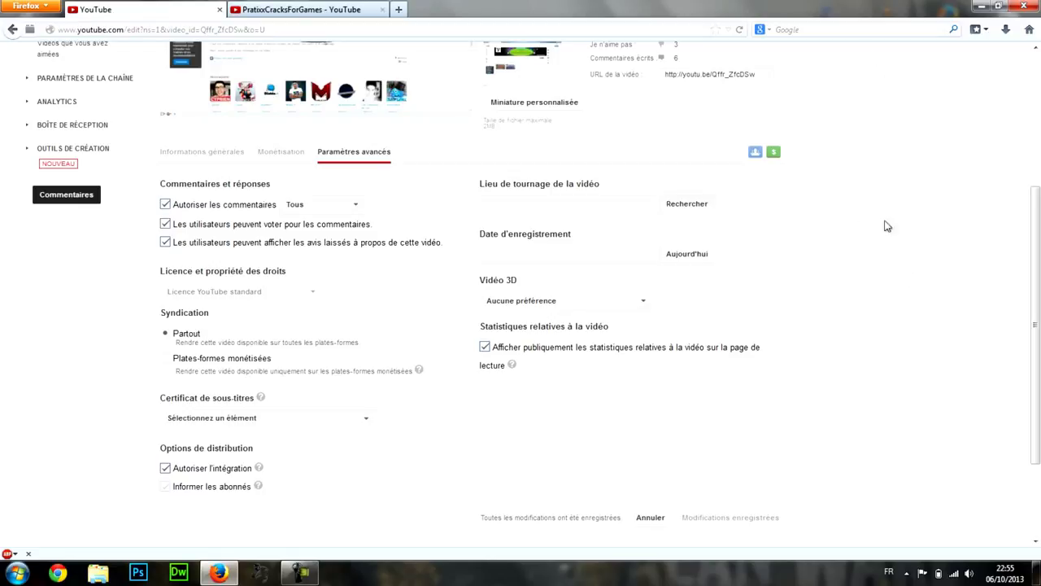
Step: Switch to the Windows desktop and set its icons to the large size (Grandes icônes)
click(981, 6)
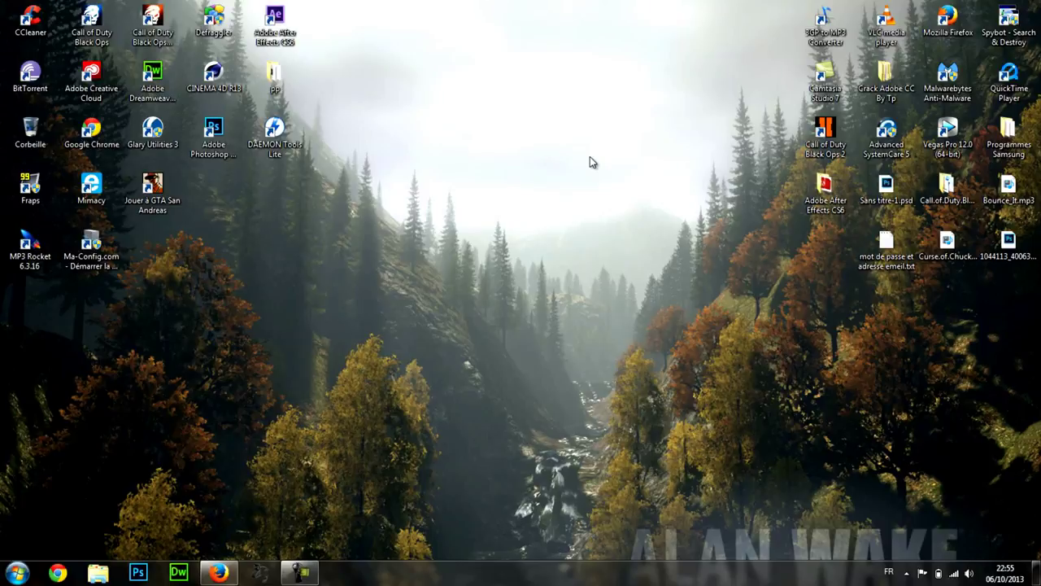
drag(538, 7, 533, 402)
drag(1035, 247, 1, 3)
click(498, 186)
right_click(534, 175)
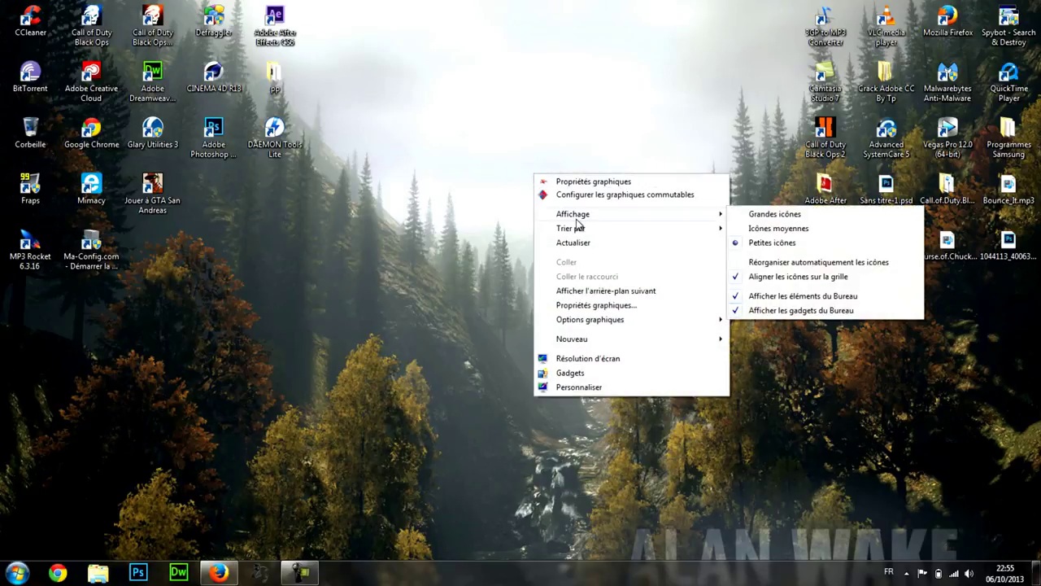
mouse_move(692, 214)
click(740, 213)
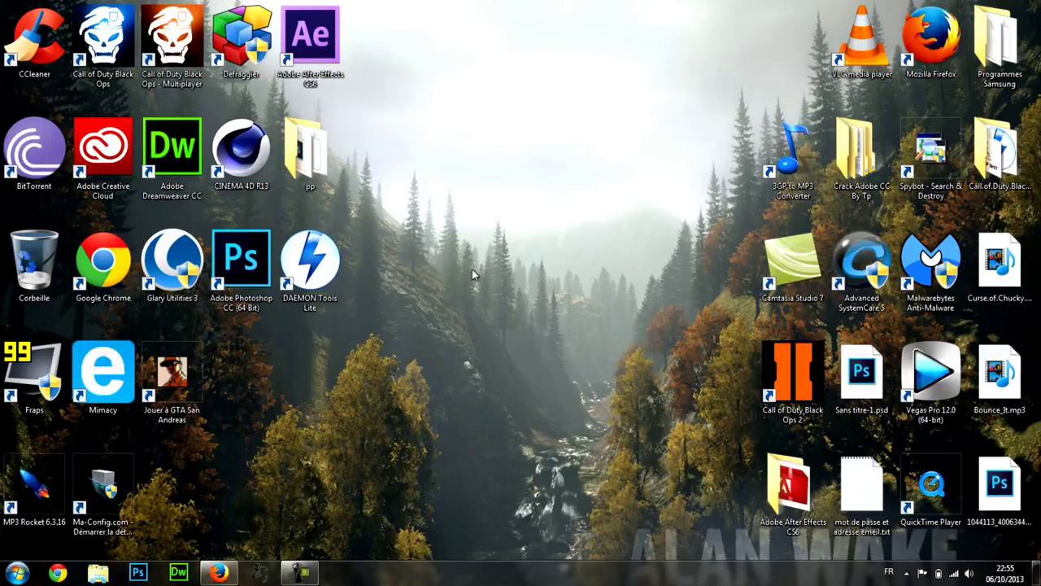
double_click(281, 267)
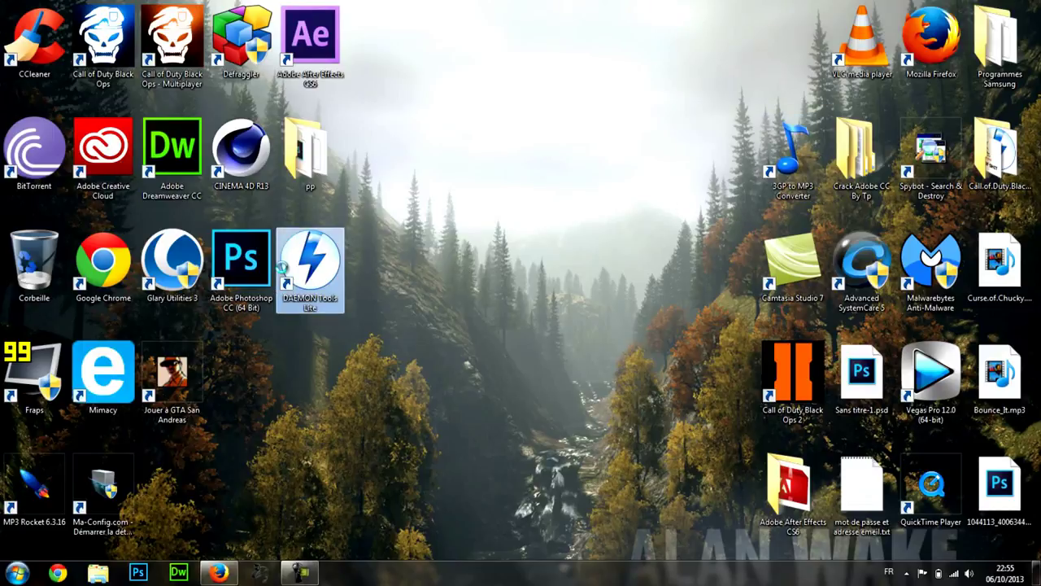
right_click(282, 268)
click(218, 572)
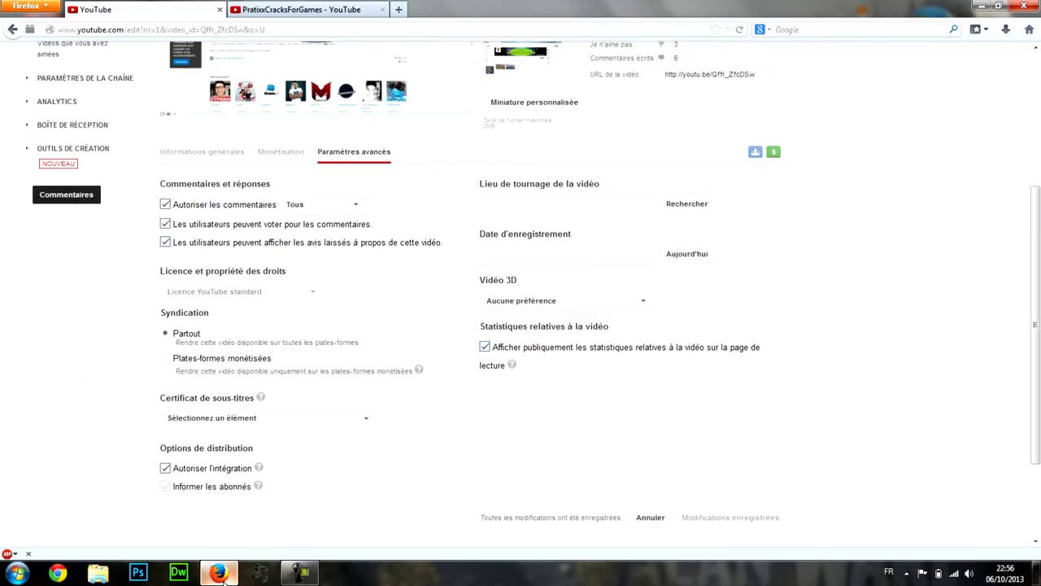
click(218, 572)
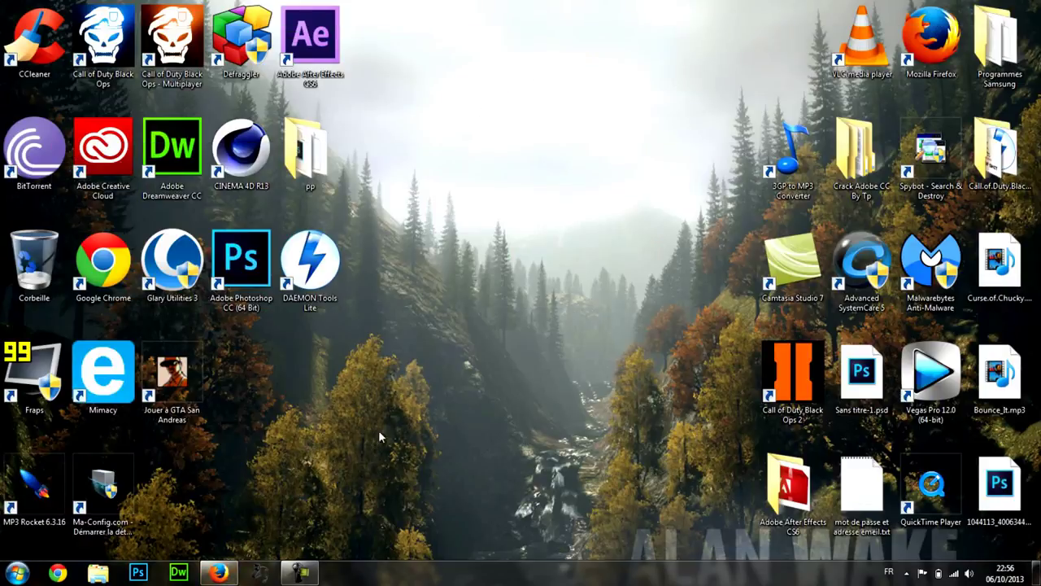
Step: Set the desktop icons to the small size (Petites icônes)
right_click(476, 285)
mouse_move(537, 330)
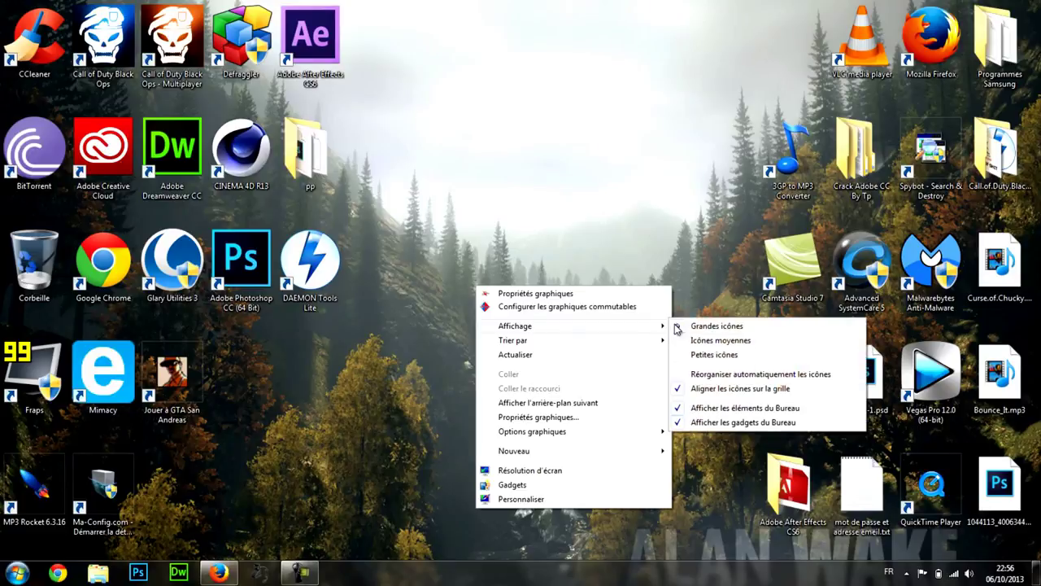
click(729, 361)
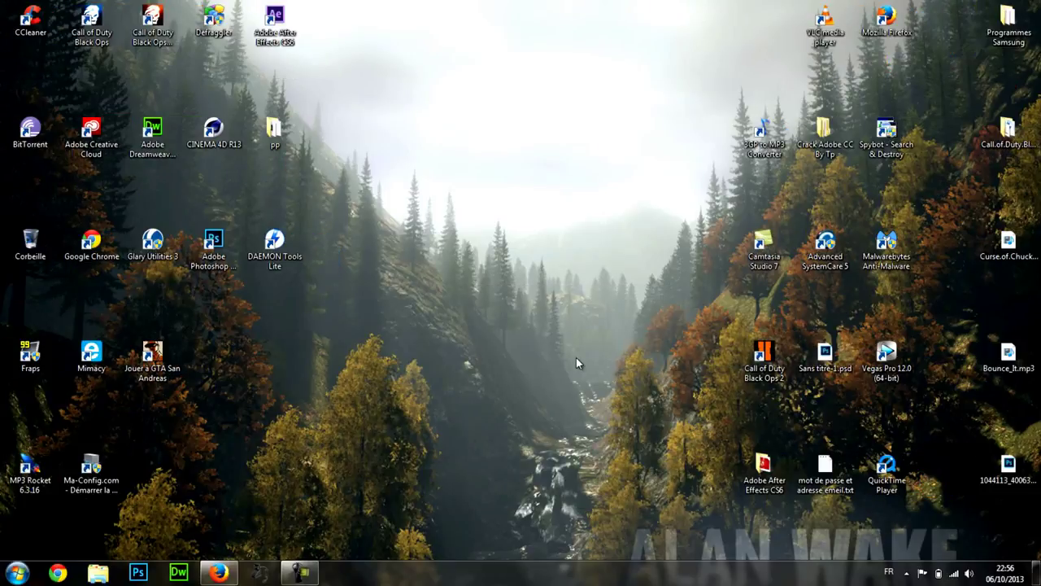
Step: Move the BitTorrent and Corbeille rows of desktop icons up directly beneath the CCleaner row
mouse_move(556, 117)
mouse_down()
mouse_move(11, 159)
mouse_move(30, 85)
mouse_up()
drag(421, 222, 4, 258)
drag(91, 240, 91, 186)
click(388, 185)
drag(392, 202, 94, 216)
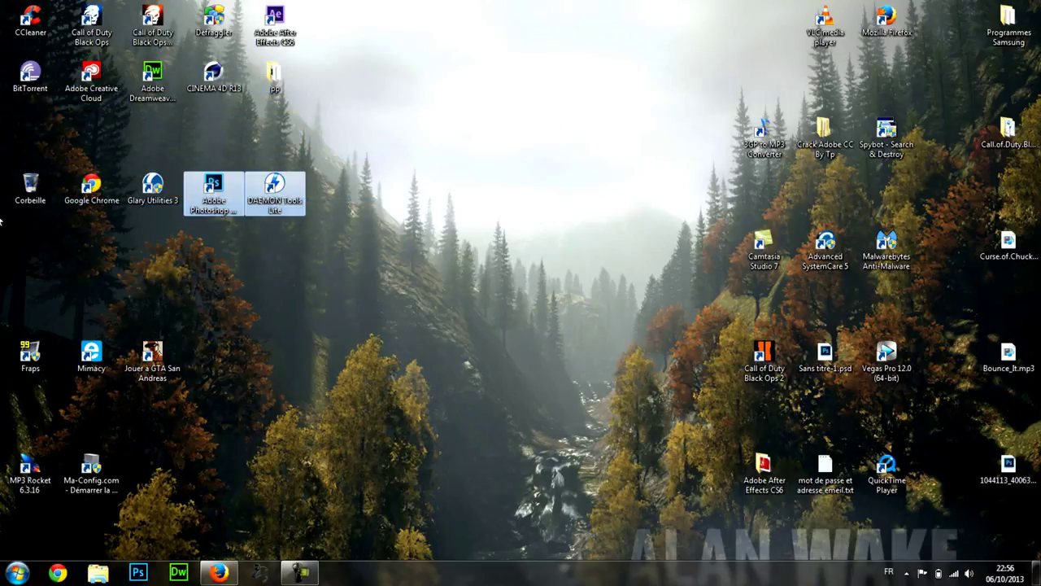
click(473, 299)
drag(414, 225, 3, 165)
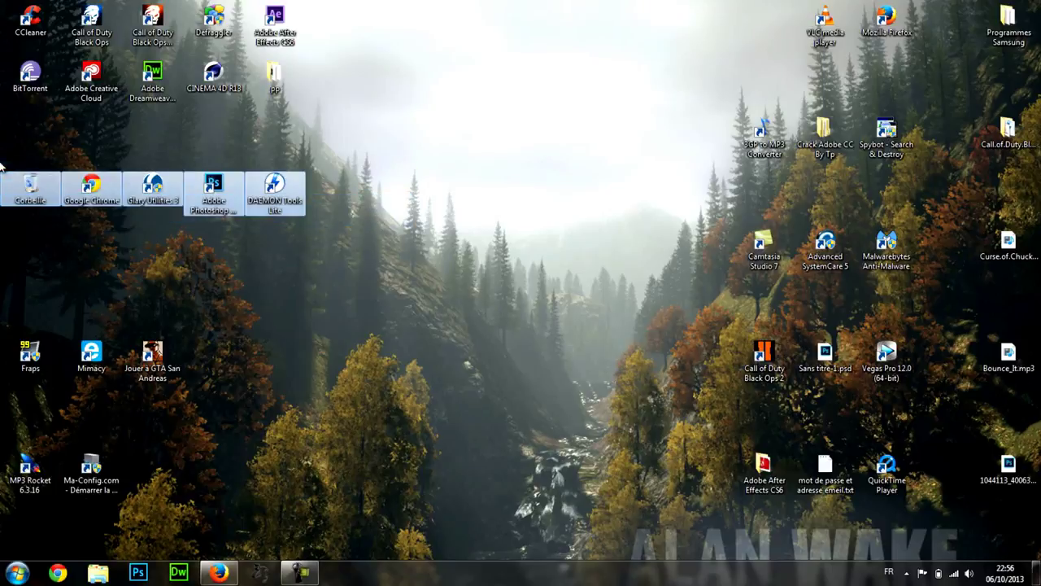
drag(91, 185, 91, 130)
Step: Move the Fraps row up beneath the Corbeille row and place MP3 Rocket and Ma-Config.com beside Jouer à GTA San Andreas
click(525, 173)
drag(462, 366, 274, 372)
drag(364, 366, 3, 366)
drag(104, 366, 104, 170)
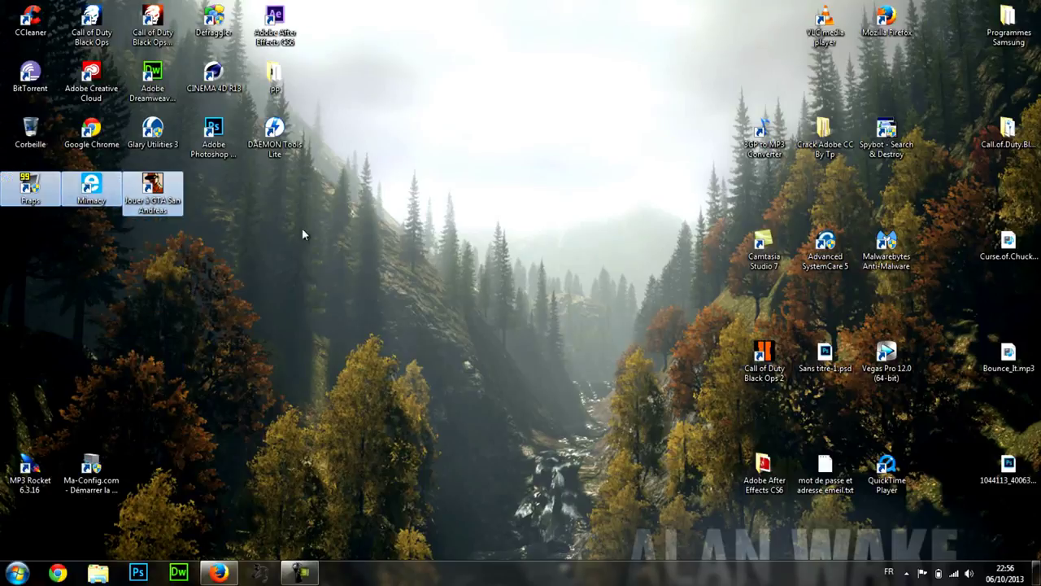
click(422, 298)
drag(344, 485, 2, 486)
drag(91, 472, 274, 193)
Step: Move the lower rows of the desktop icon group containing Mozilla Firefox and Programmes Samsung upward to close the gaps between them
click(606, 200)
drag(611, 63, 1039, 4)
drag(469, 124, 1008, 79)
drag(592, 222, 1008, 166)
click(658, 304)
drag(659, 325, 1040, 374)
drag(490, 338, 1008, 203)
click(651, 353)
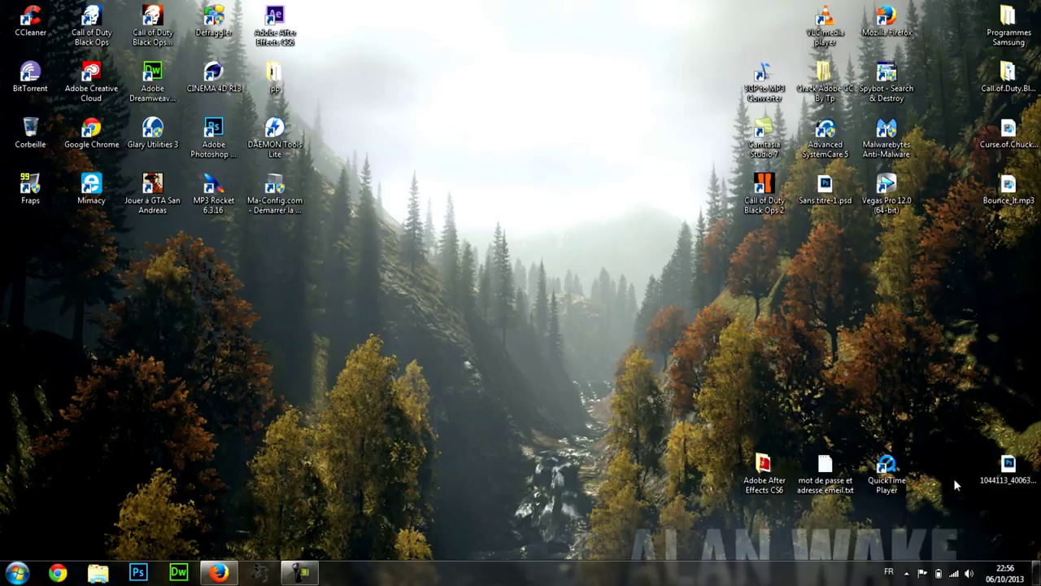
drag(638, 468, 1037, 259)
click(827, 371)
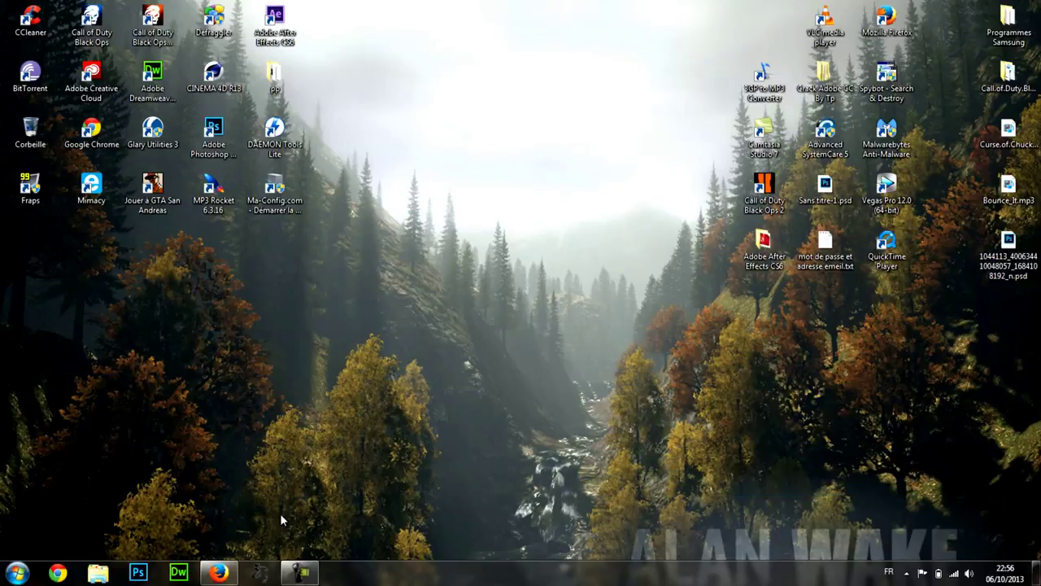
Step: Switch to Firefox to look over the presentation video's edit page, and return to the desktop
click(215, 574)
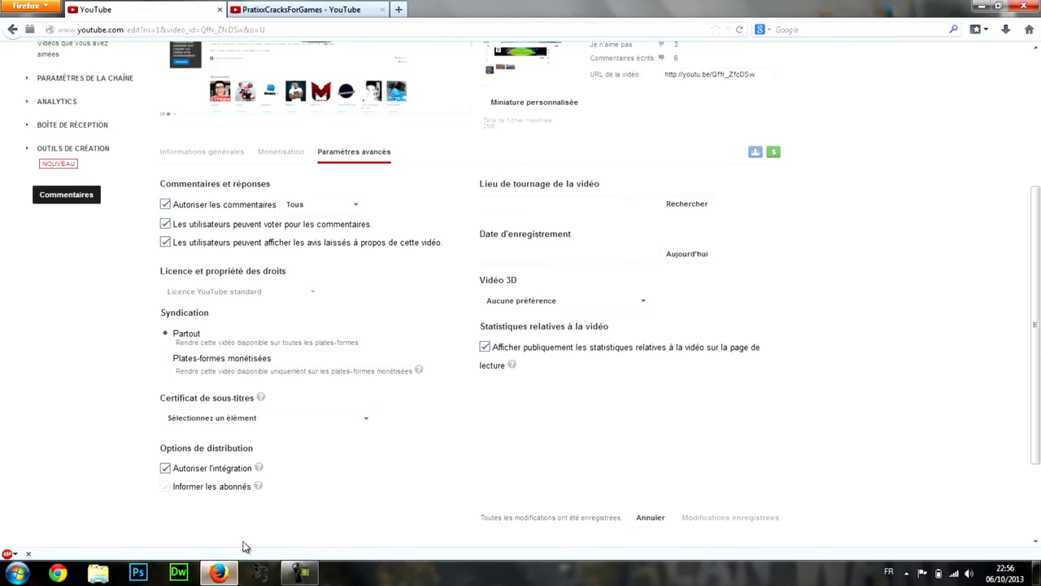
scroll(988, 150, up, 5)
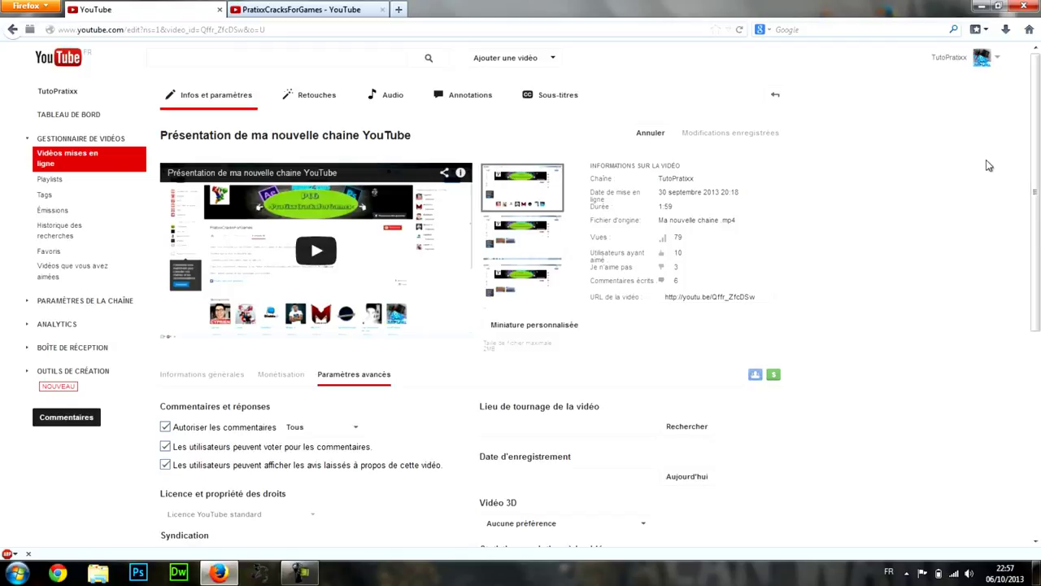
click(981, 6)
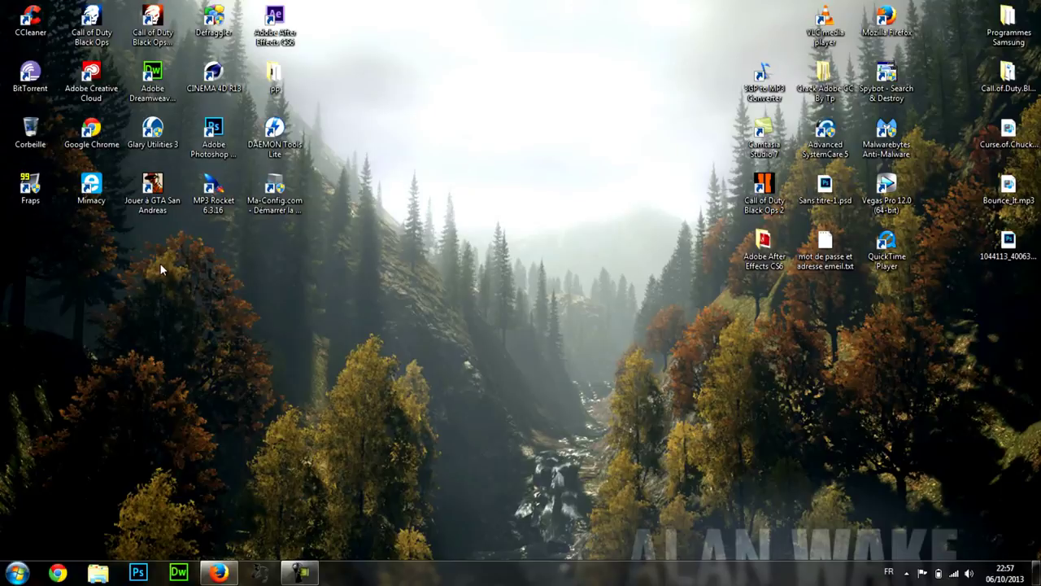